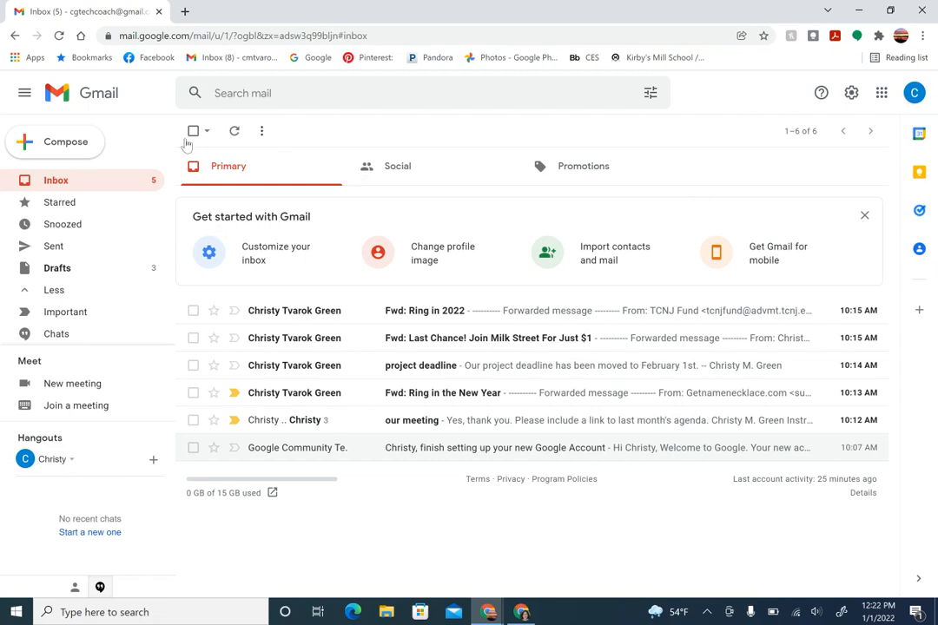
Start a new email, expand it to full screen, and make full screen the default for composing.
{"action": "left_click", "coordinate": [58, 147]}
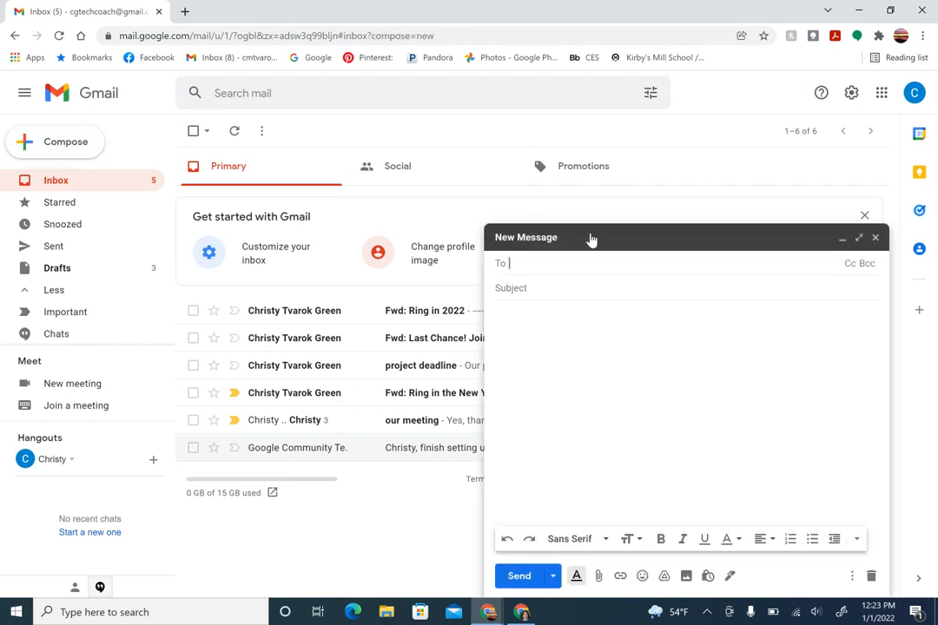
{"action": "left_click", "coordinate": [859, 239]}
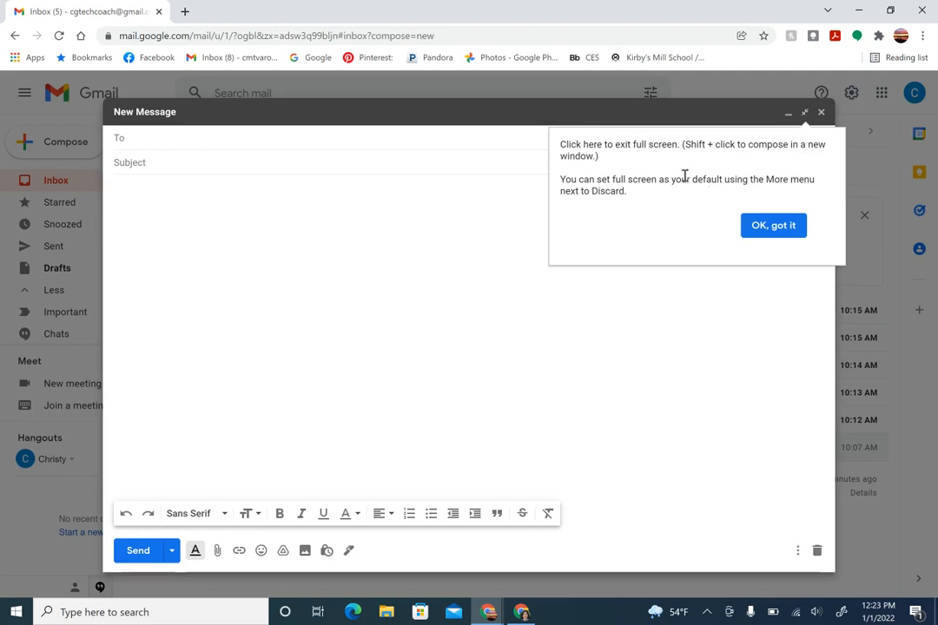
{"action": "left_click", "coordinate": [767, 232]}
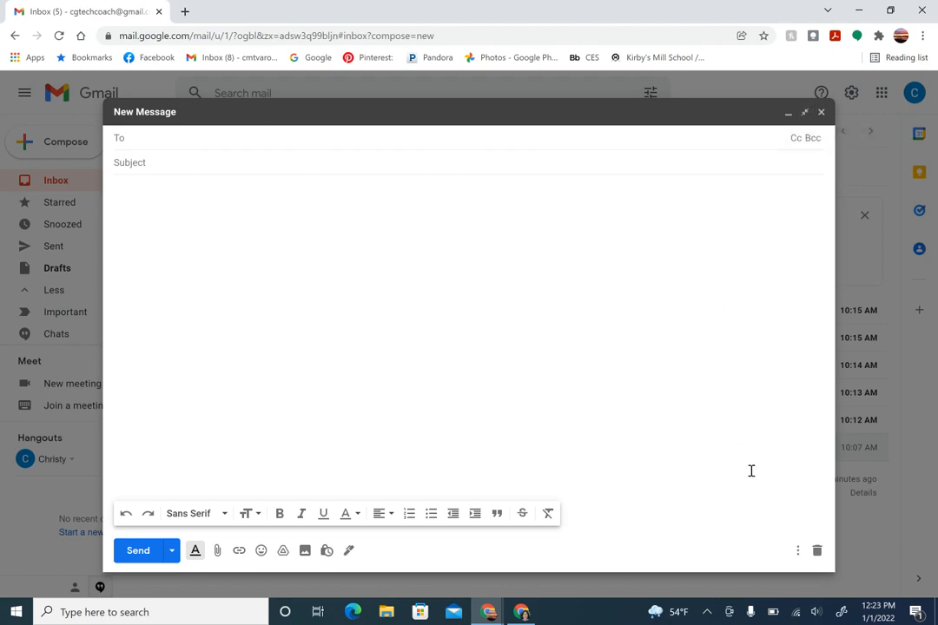
{"action": "left_click", "coordinate": [798, 551]}
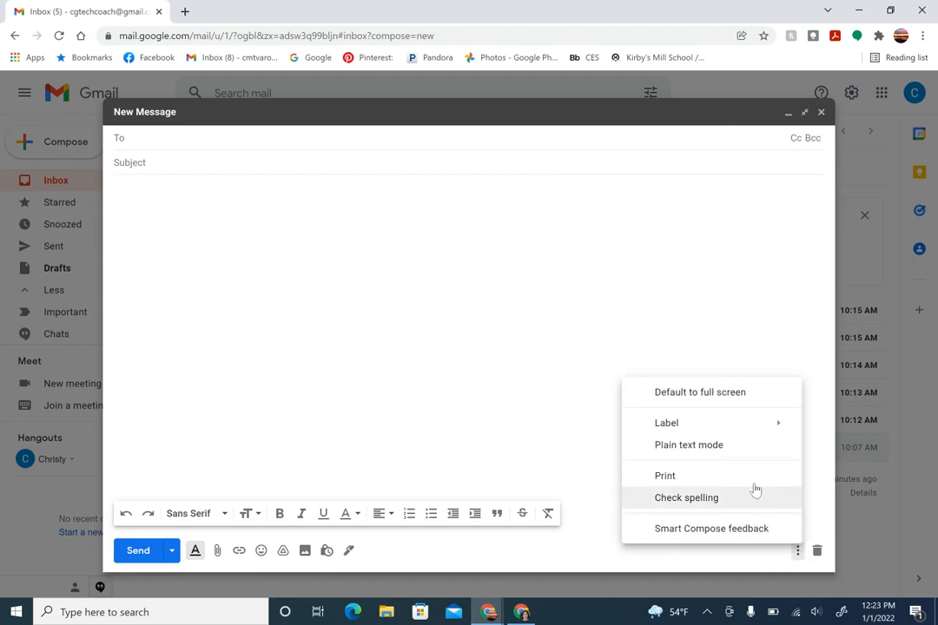
{"action": "left_click", "coordinate": [728, 395]}
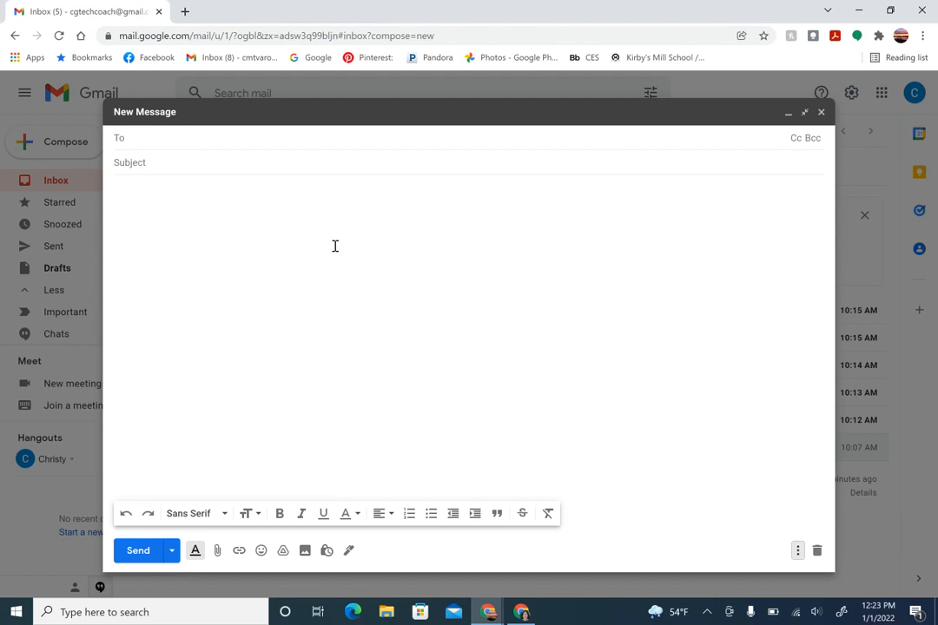
Address the email to the suggested contact starting with "c" and enter "test" as the subject.
{"action": "left_click", "coordinate": [233, 137]}
{"action": "type", "text": "c"}
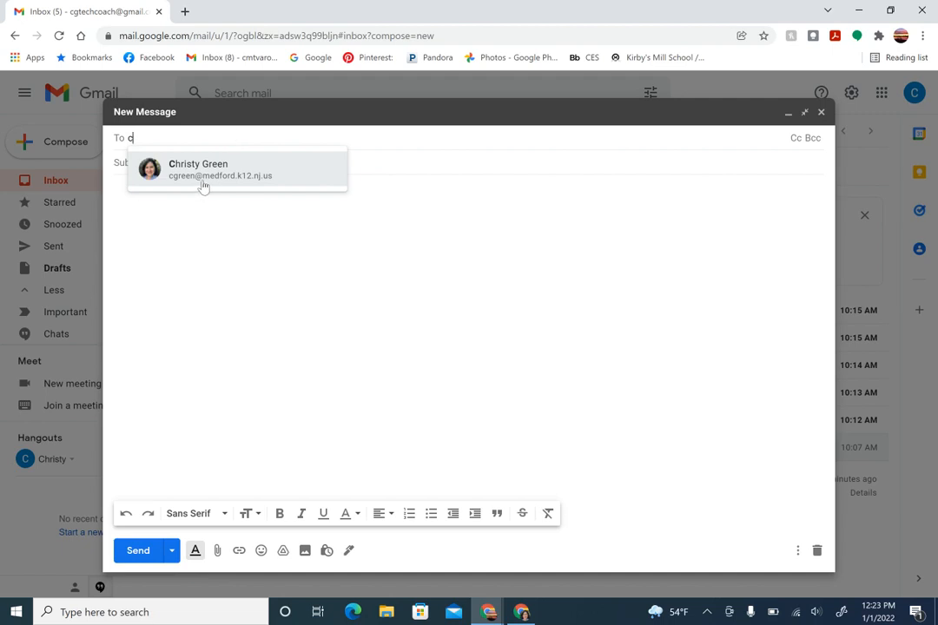
{"action": "left_click", "coordinate": [212, 181]}
{"action": "left_click", "coordinate": [204, 163]}
{"action": "type", "text": "test"}
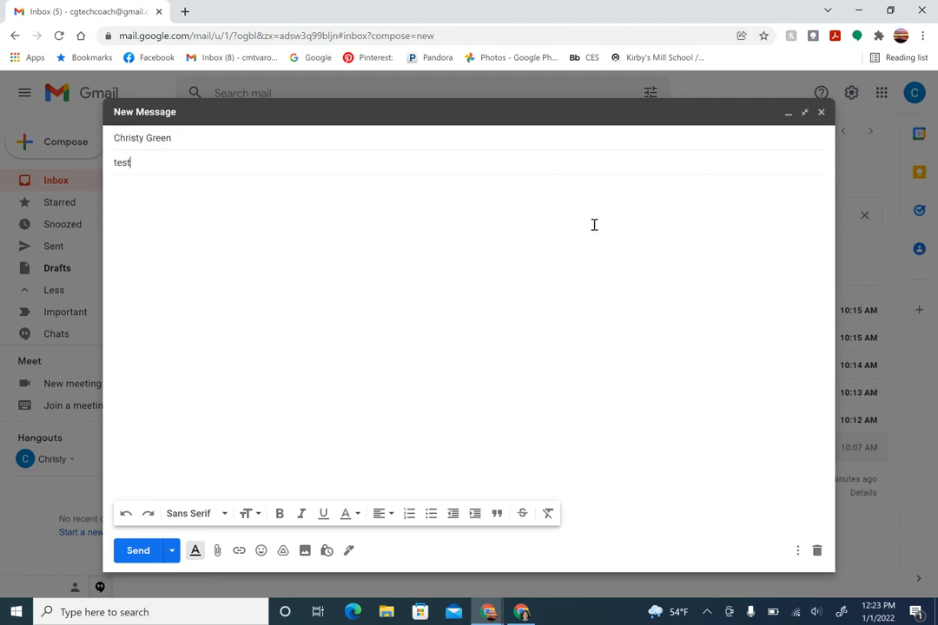
{"action": "left_click", "coordinate": [637, 218]}
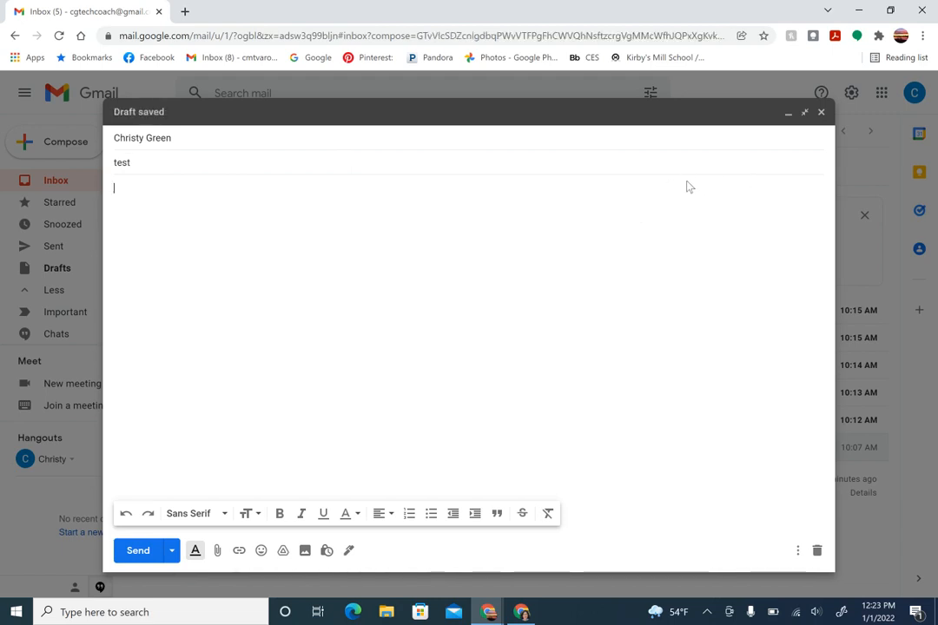
Show the Bcc and Cc recipient fields of the email.
{"action": "left_click", "coordinate": [810, 140]}
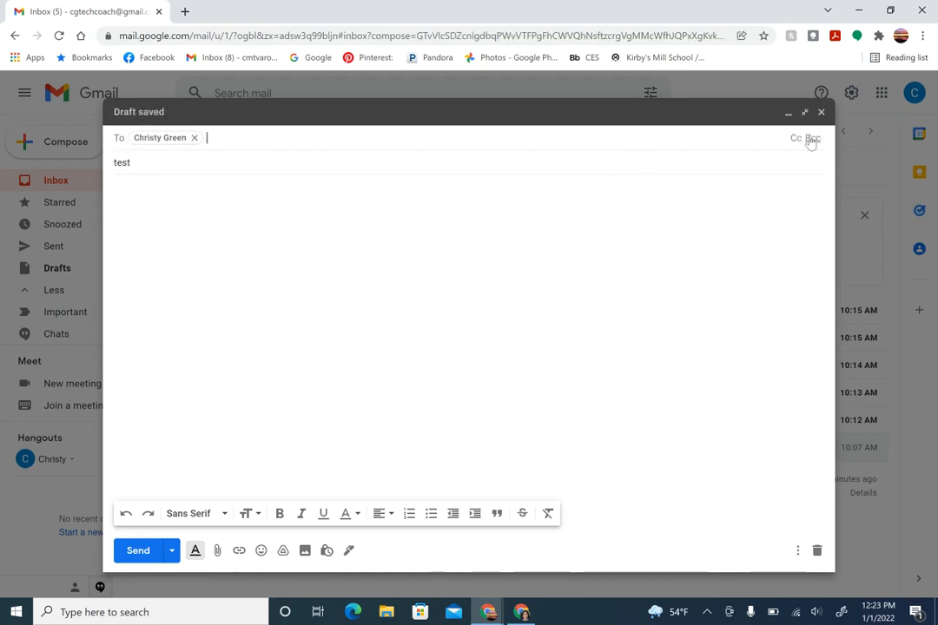
{"action": "left_click", "coordinate": [811, 140]}
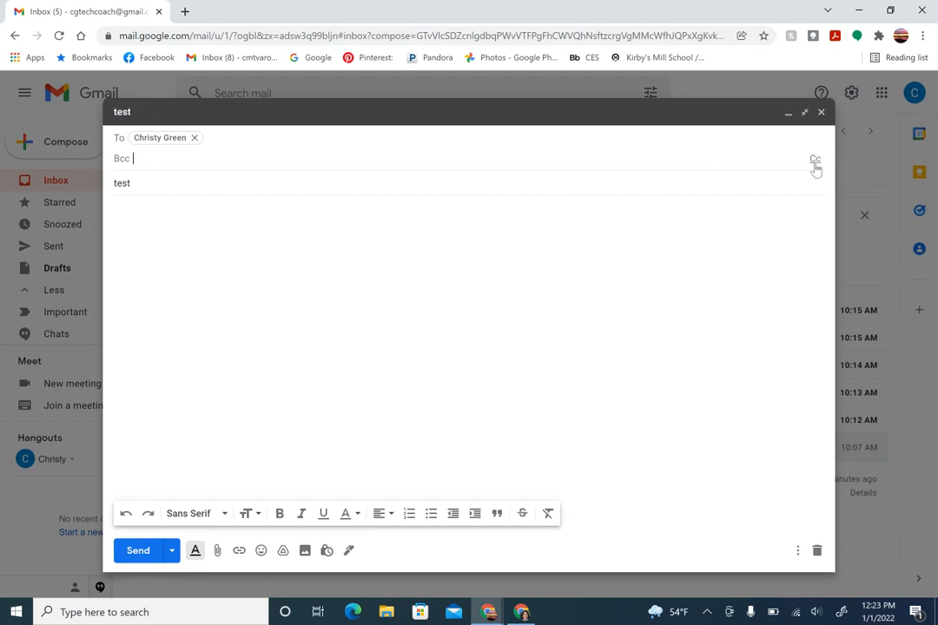
{"action": "left_click", "coordinate": [815, 161]}
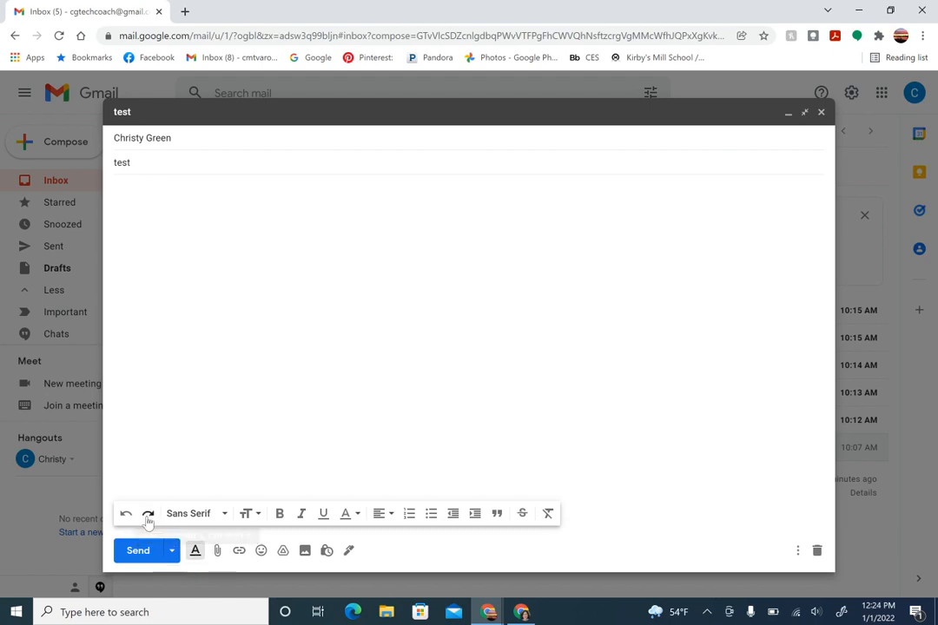
View the font and text size options, and write "Hello." as the first line of the message body.
{"action": "left_click", "coordinate": [195, 514]}
{"action": "left_click", "coordinate": [250, 515]}
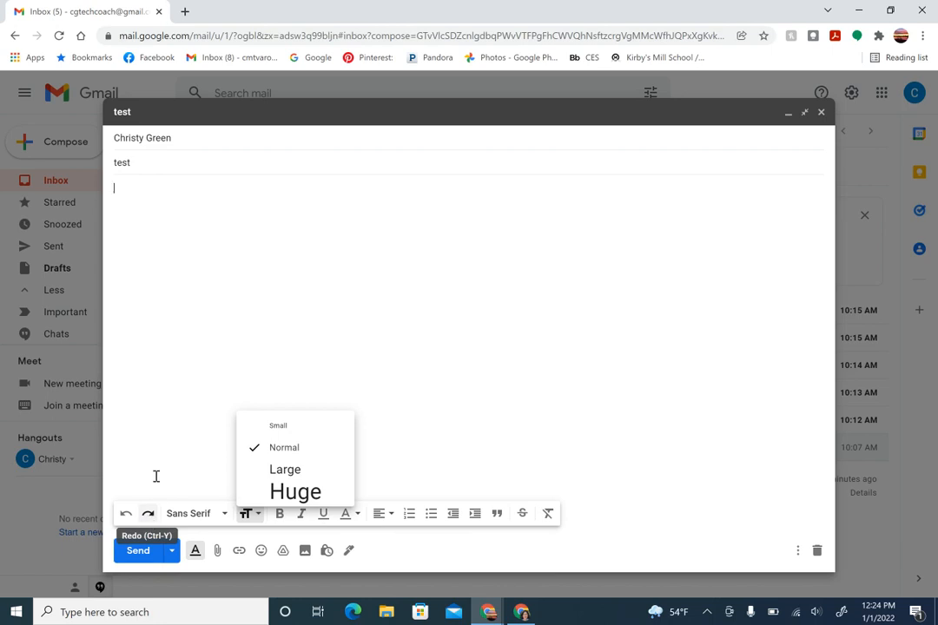
{"action": "left_click", "coordinate": [169, 260]}
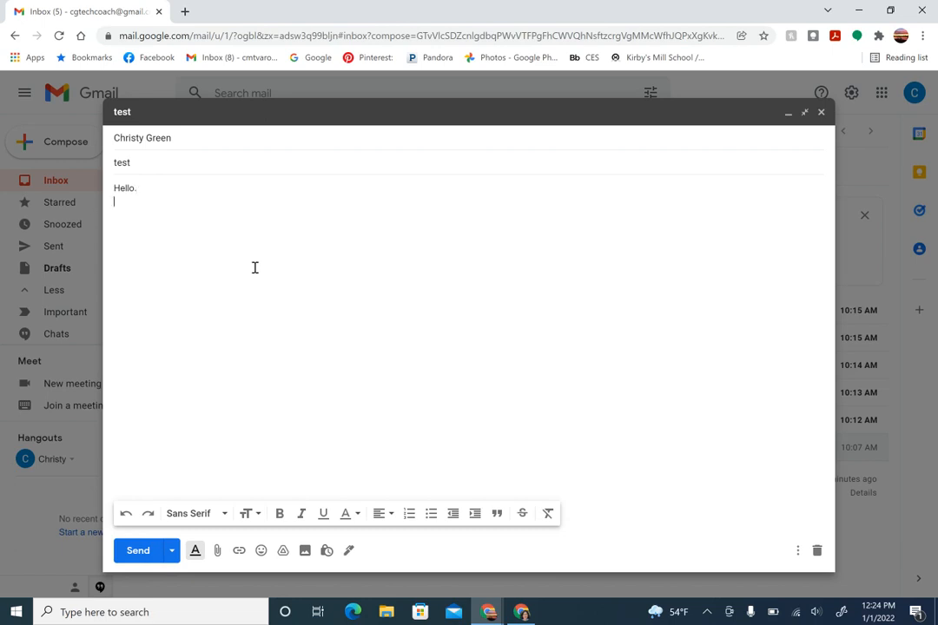
{"action": "left_click", "coordinate": [239, 552]}
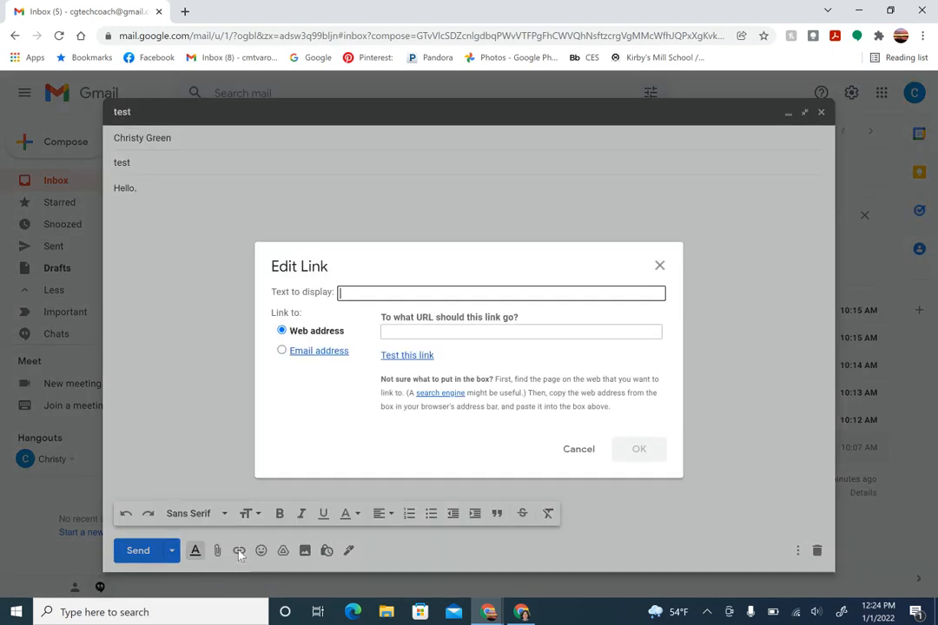
{"action": "type", "text": "Google"}
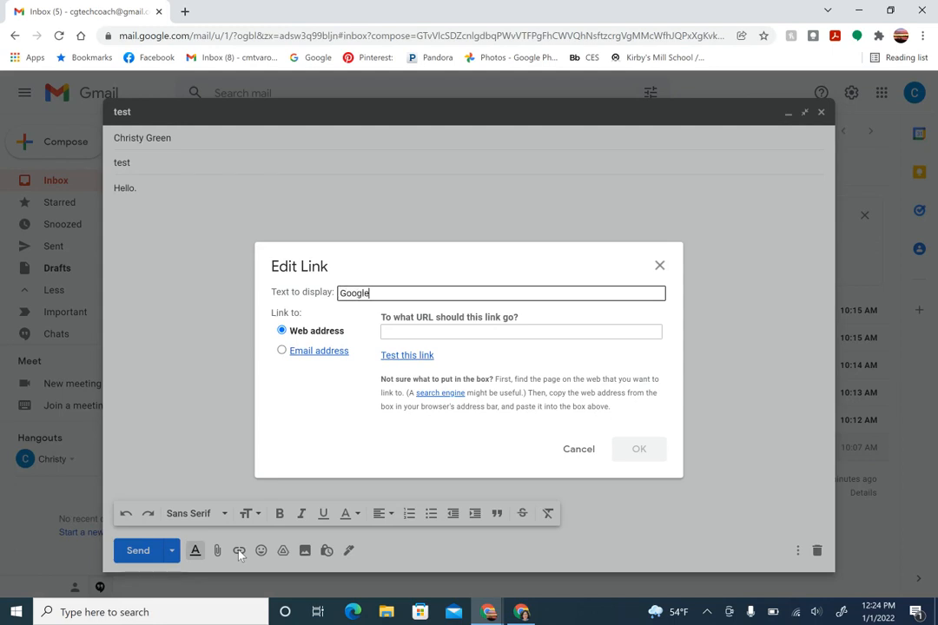
{"action": "left_click", "coordinate": [436, 331]}
{"action": "type", "text": "ww"}
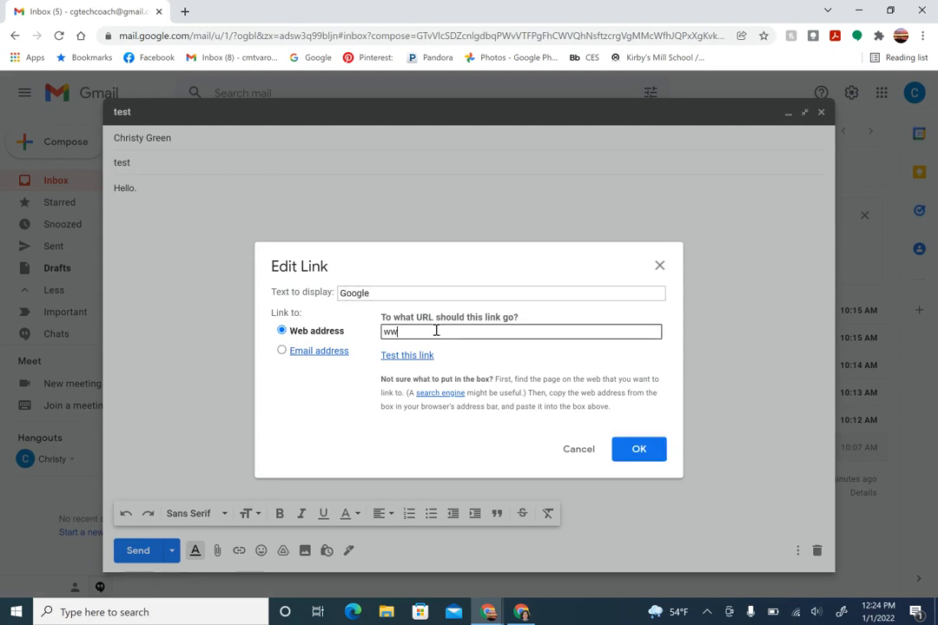
{"action": "type", "text": "w.google.com"}
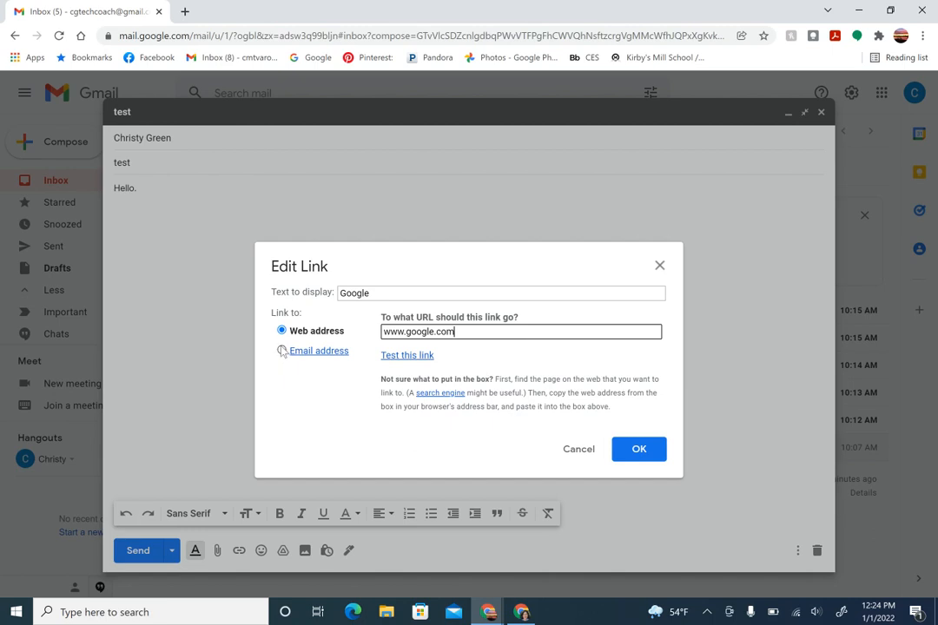
{"action": "left_click", "coordinate": [639, 457]}
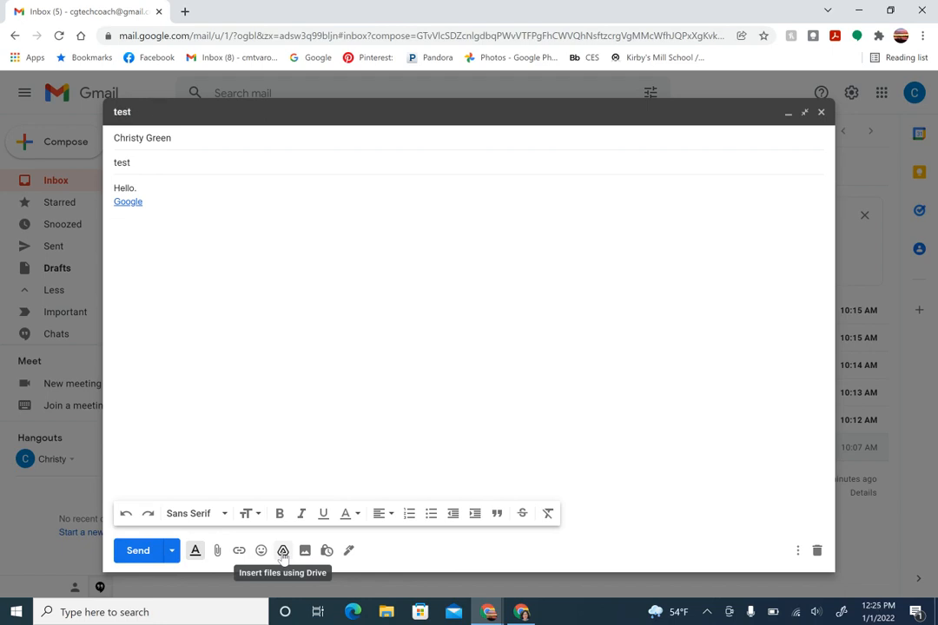
Insert the "meeting agenda" document from My Drive into the message as a Drive link.
{"action": "left_click", "coordinate": [283, 552]}
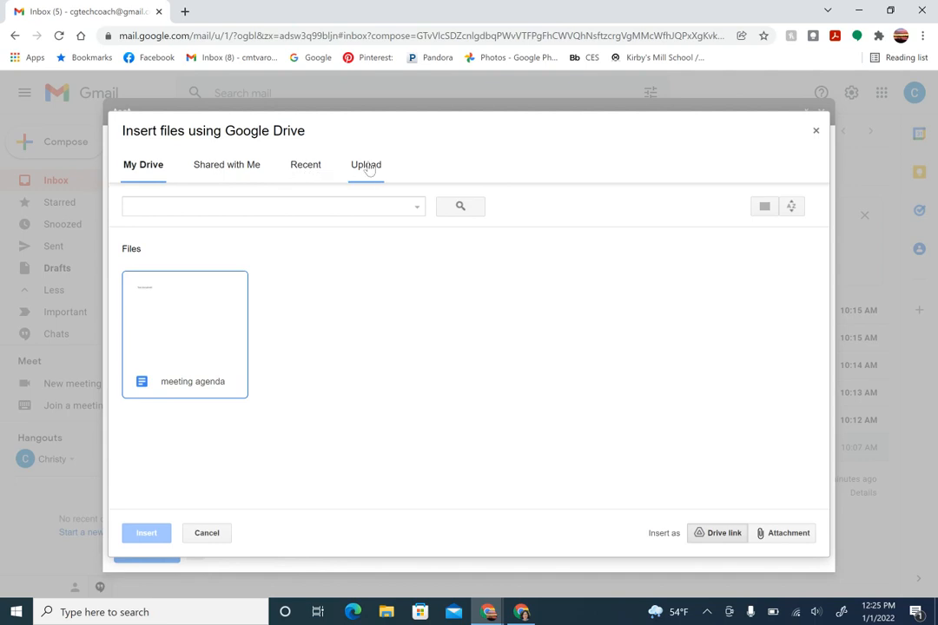
{"action": "left_click", "coordinate": [180, 341]}
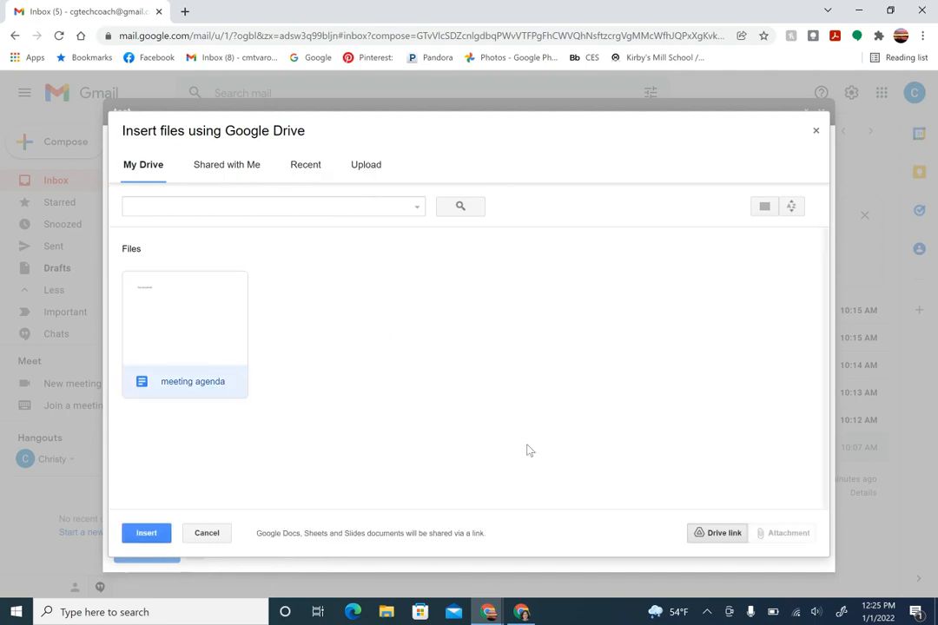
{"action": "left_click", "coordinate": [147, 533]}
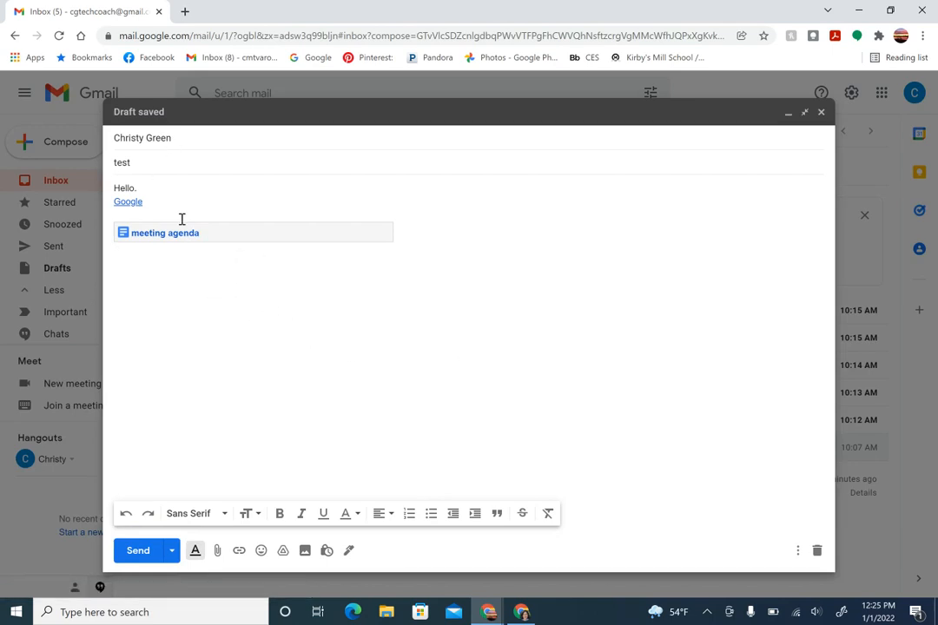
Paste the copied tree picture below the meeting agenda link and shrink it to a little over half its width.
{"action": "left_click", "coordinate": [305, 556]}
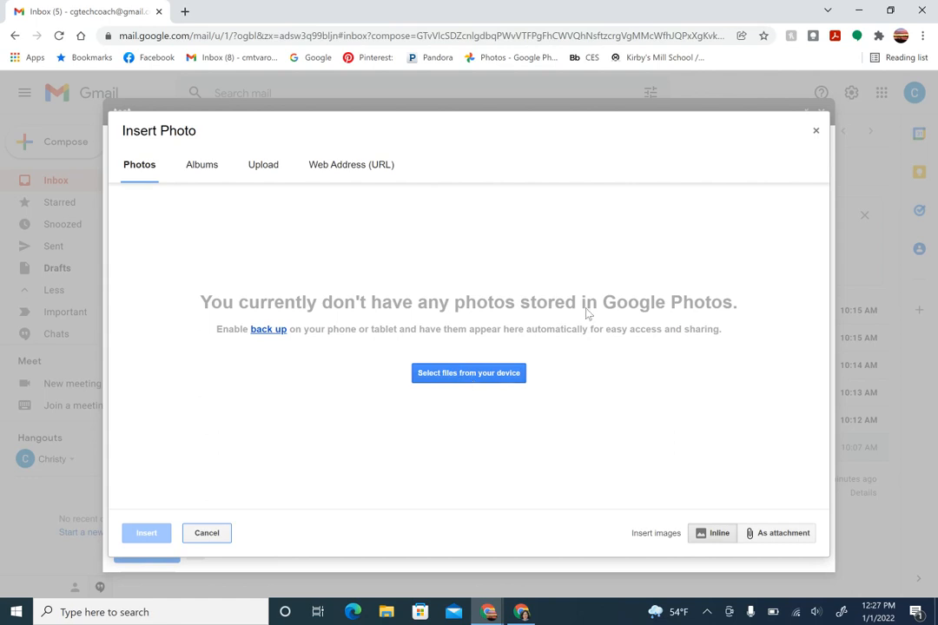
{"action": "left_click", "coordinate": [815, 131]}
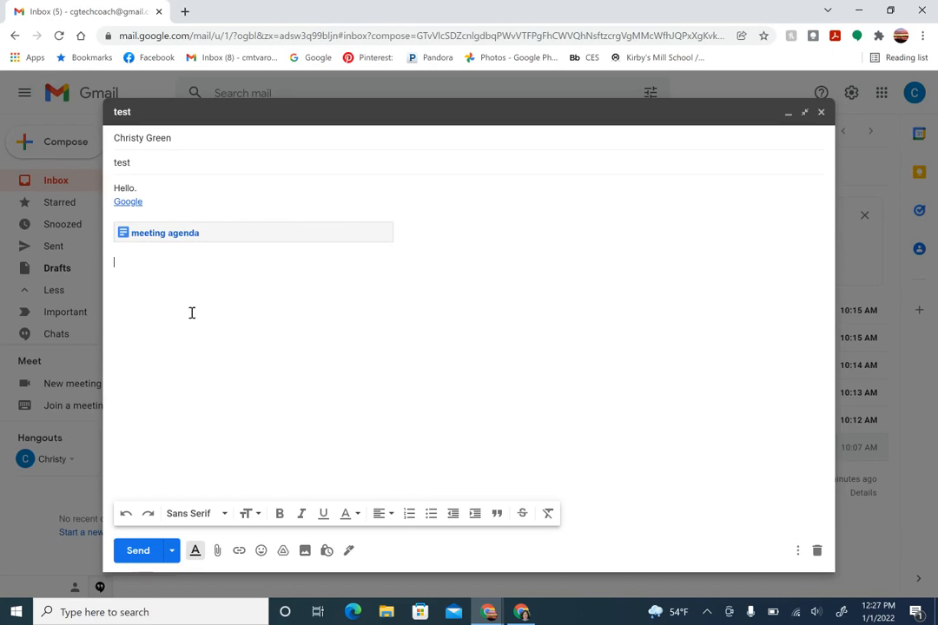
{"action": "key", "text": "ctrl+v"}
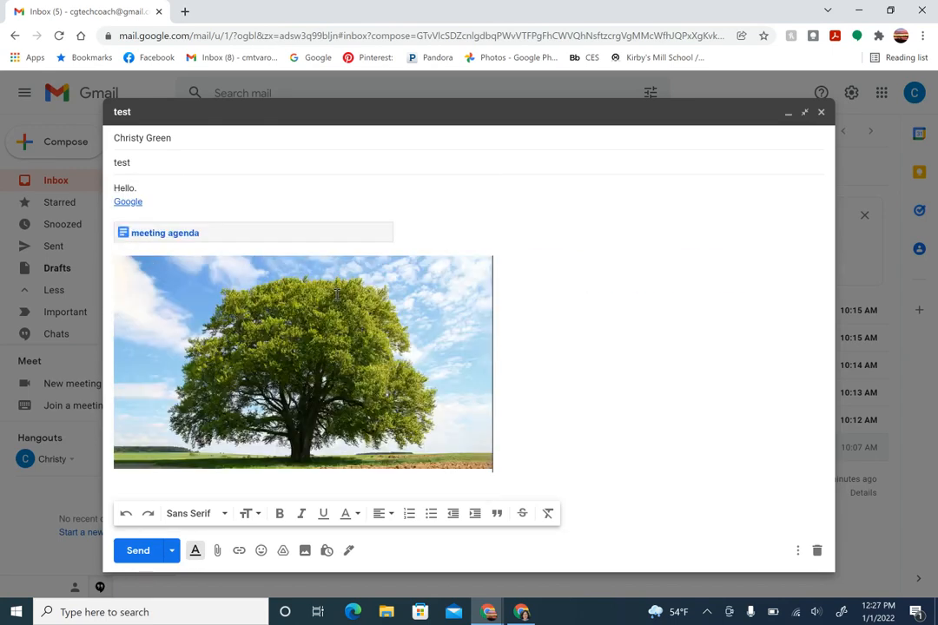
{"action": "left_click", "coordinate": [339, 301]}
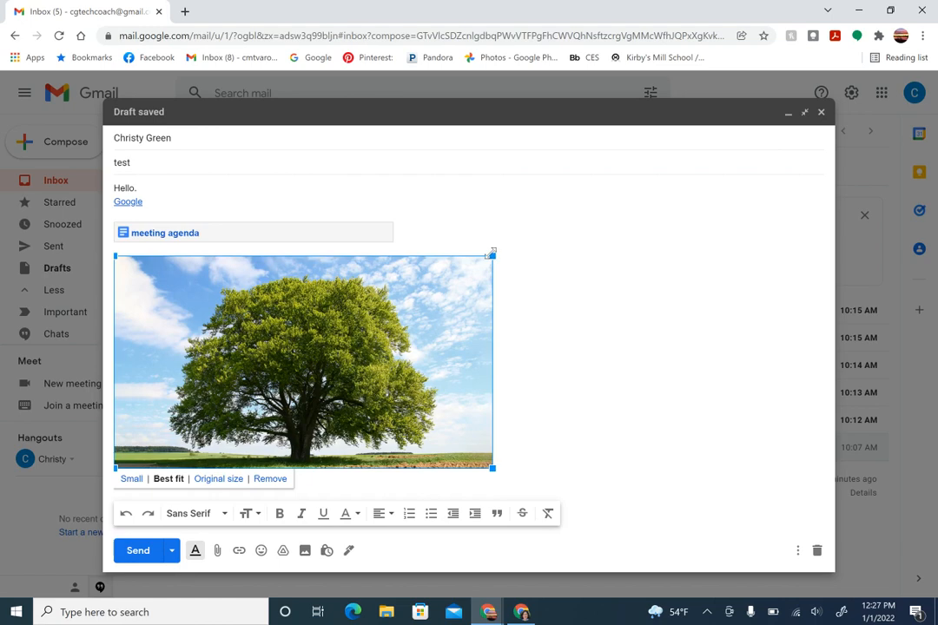
{"action": "left_click_drag", "start_coordinate": [492, 252], "coordinate": [339, 286]}
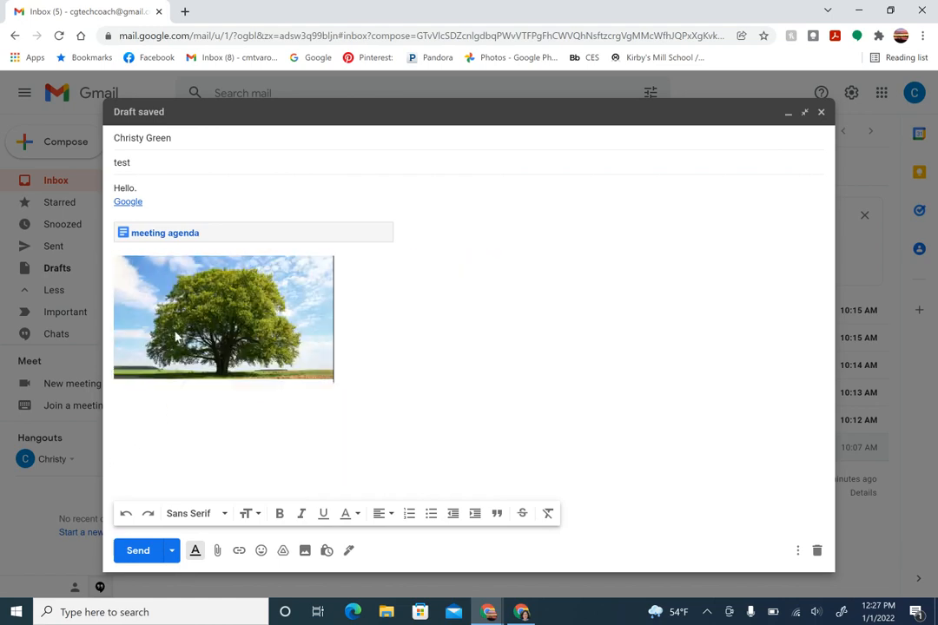
{"action": "left_click", "coordinate": [154, 357]}
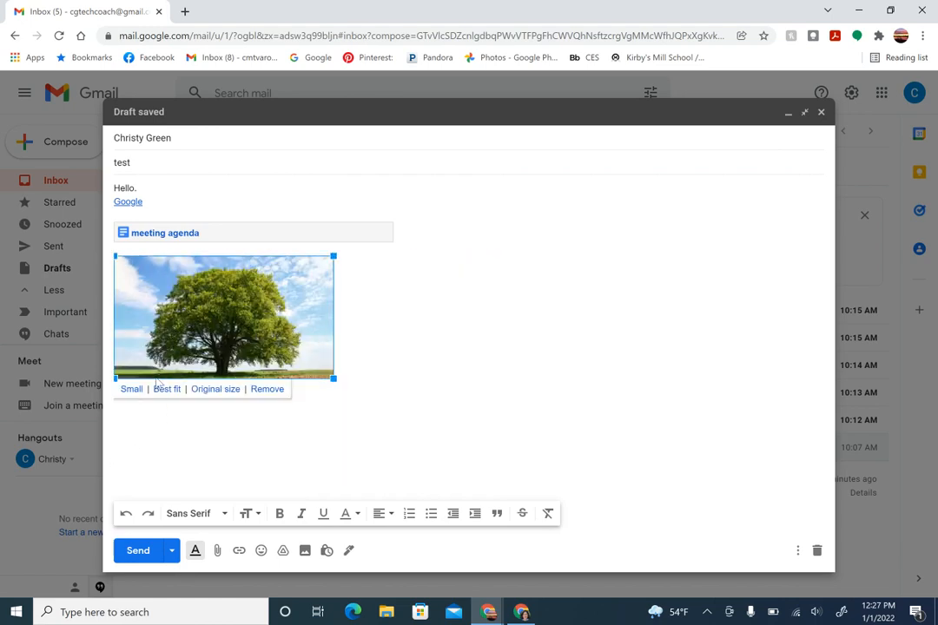
{"action": "left_click", "coordinate": [423, 330]}
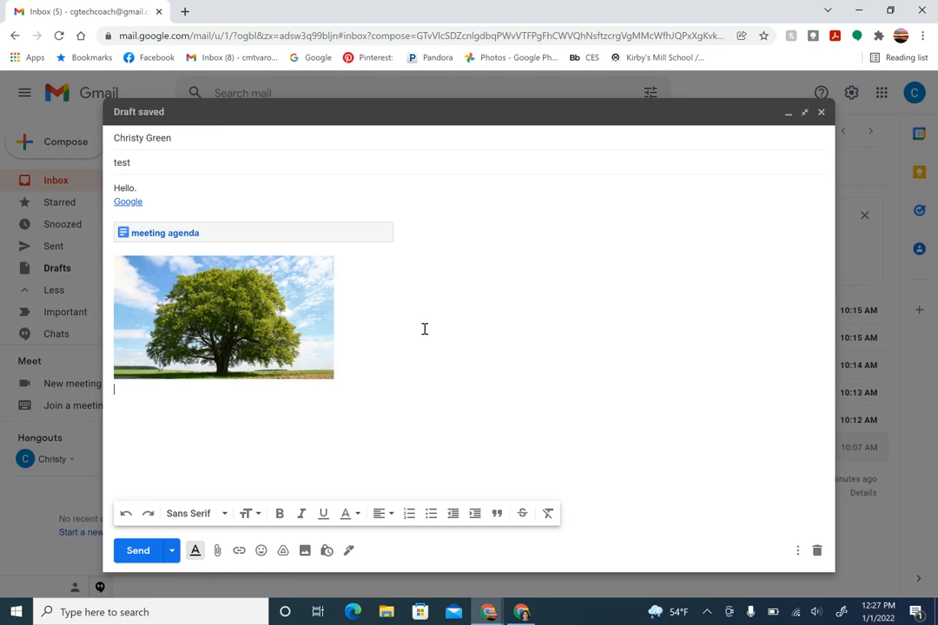
Review the confidential mode options for expiration and passcode, and leave them without saving.
{"action": "left_click", "coordinate": [326, 551]}
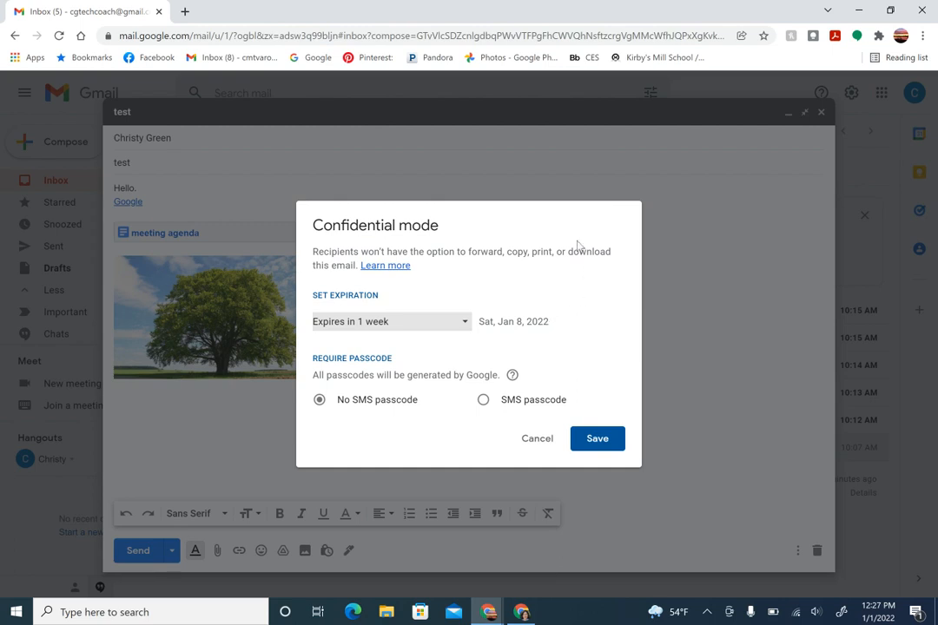
{"action": "left_click", "coordinate": [537, 441]}
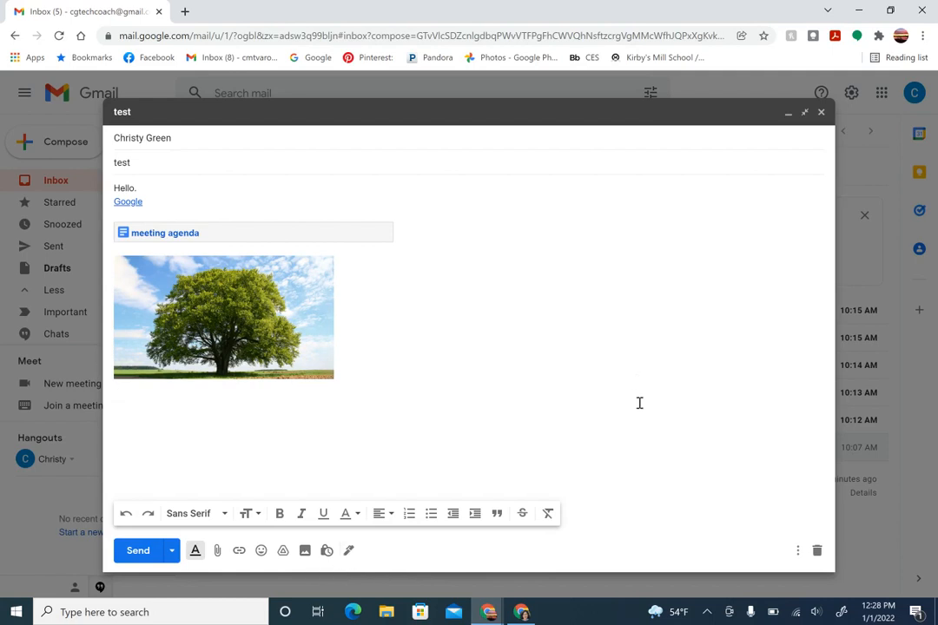
Create a new label named "meetings" for the draft message, without nesting it under another label.
{"action": "left_click", "coordinate": [798, 554]}
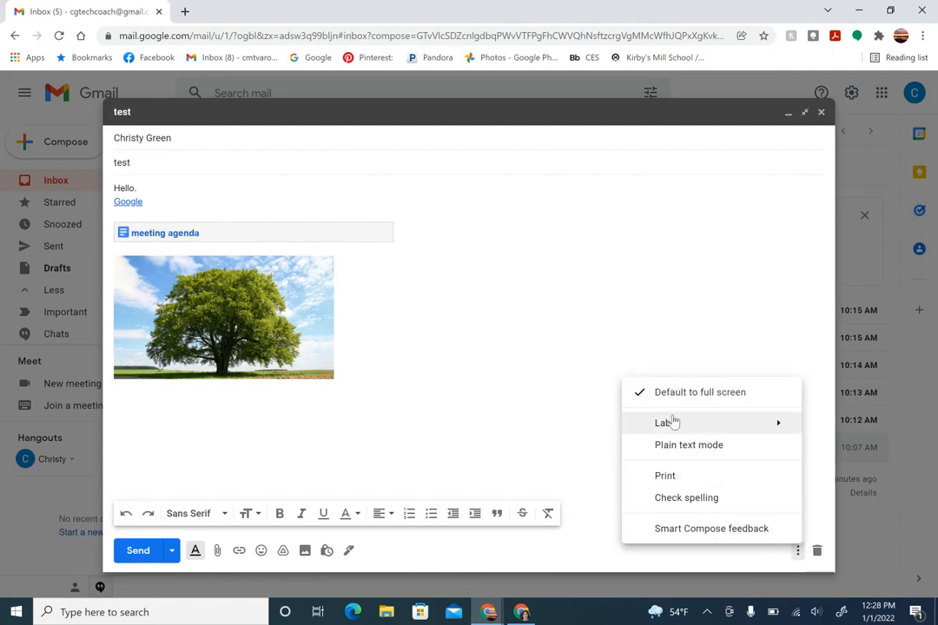
{"action": "mouse_move", "coordinate": [668, 426]}
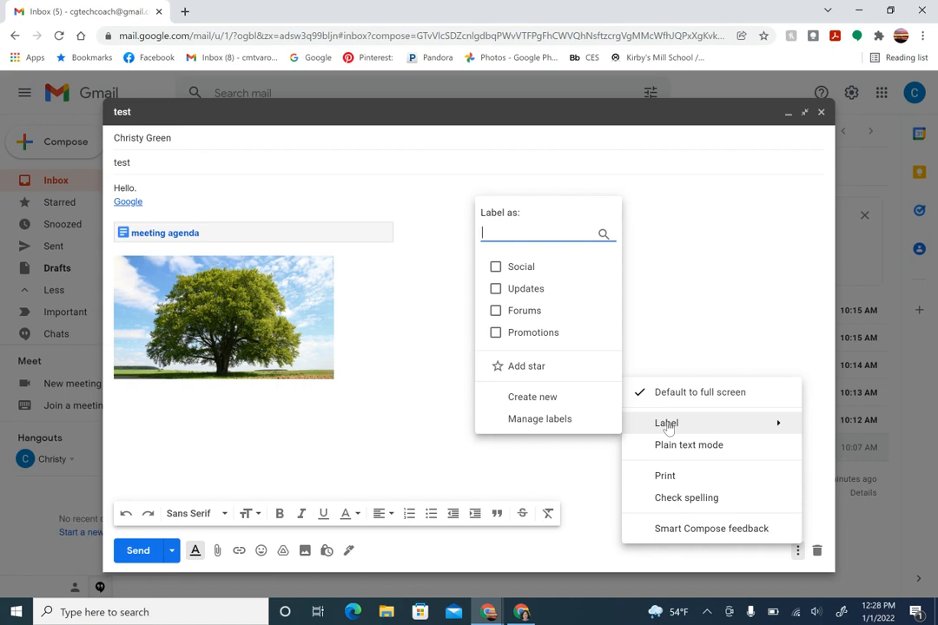
{"action": "type", "text": "meeting"}
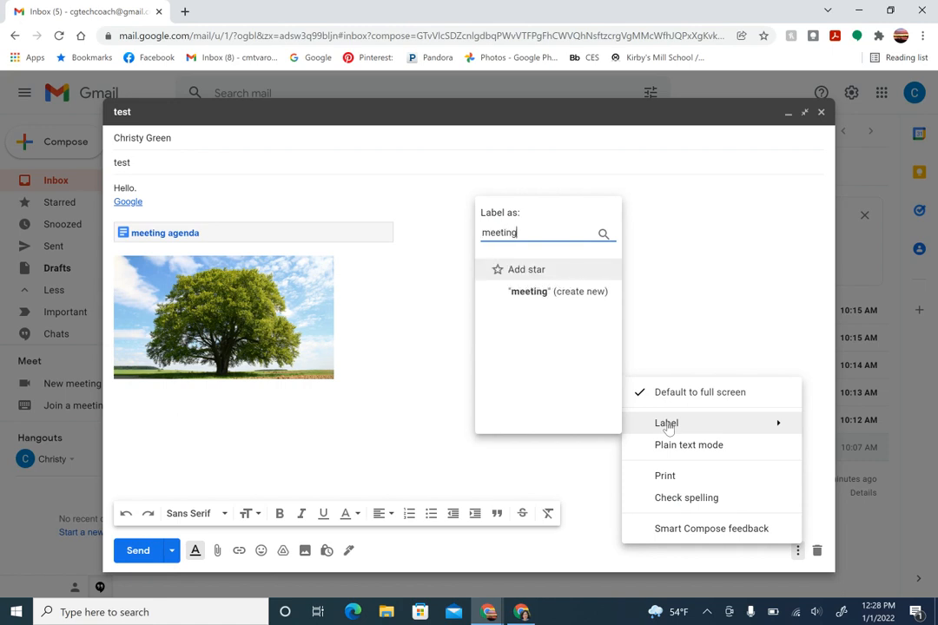
{"action": "type", "text": "s"}
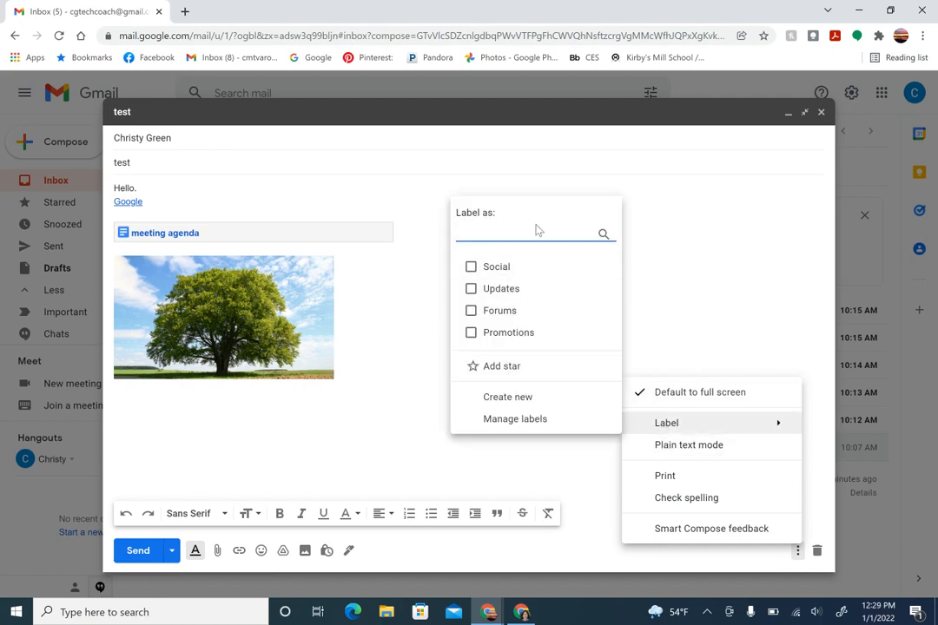
{"action": "type", "text": "meetings"}
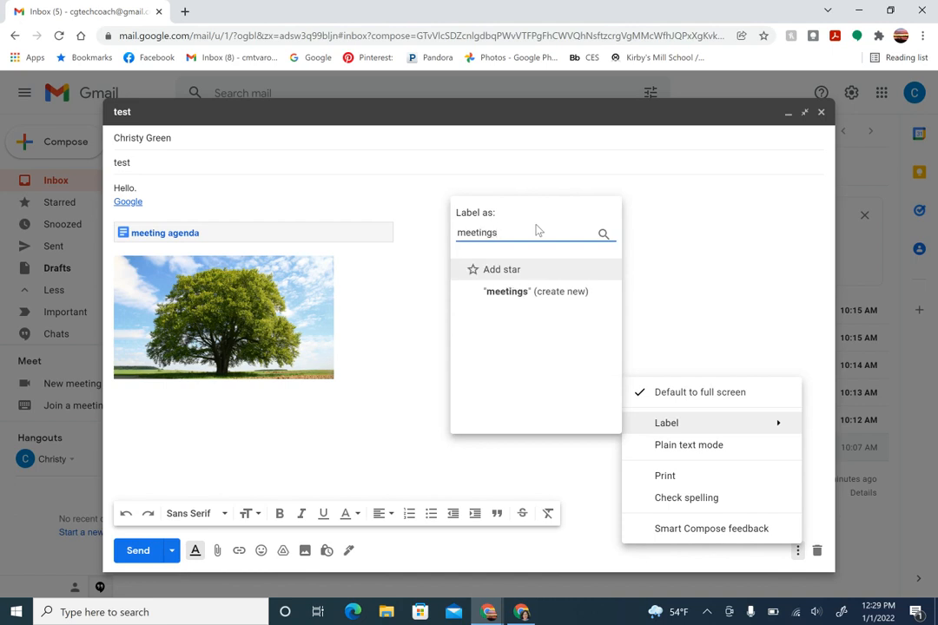
{"action": "left_click", "coordinate": [510, 294]}
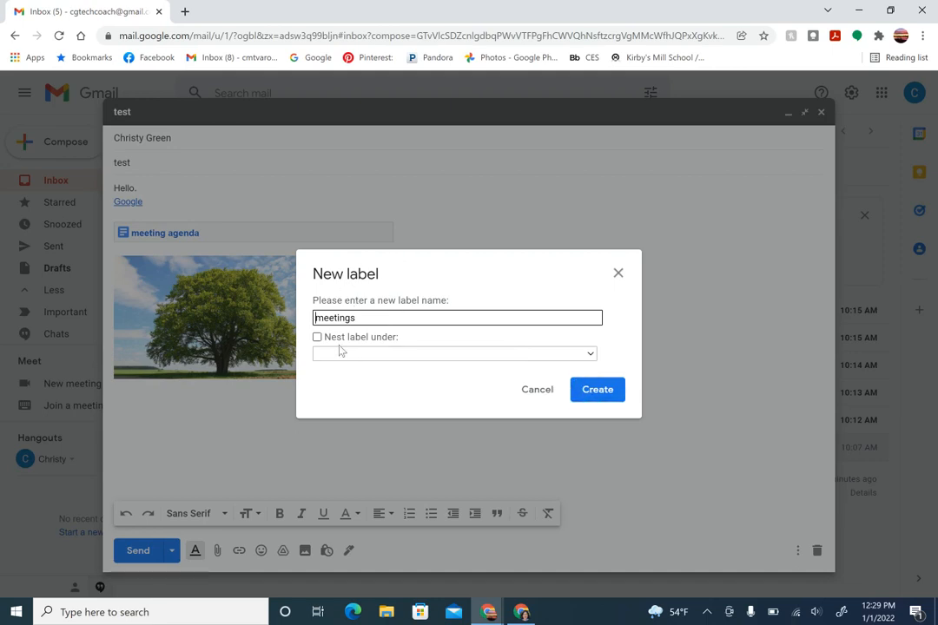
{"action": "left_click", "coordinate": [586, 392]}
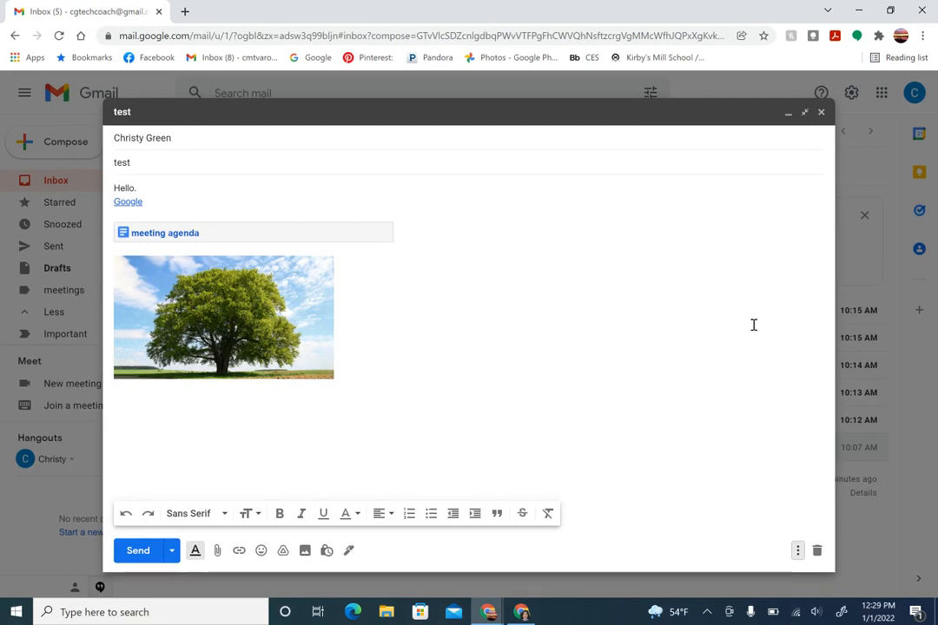
{"action": "left_click", "coordinate": [797, 551]}
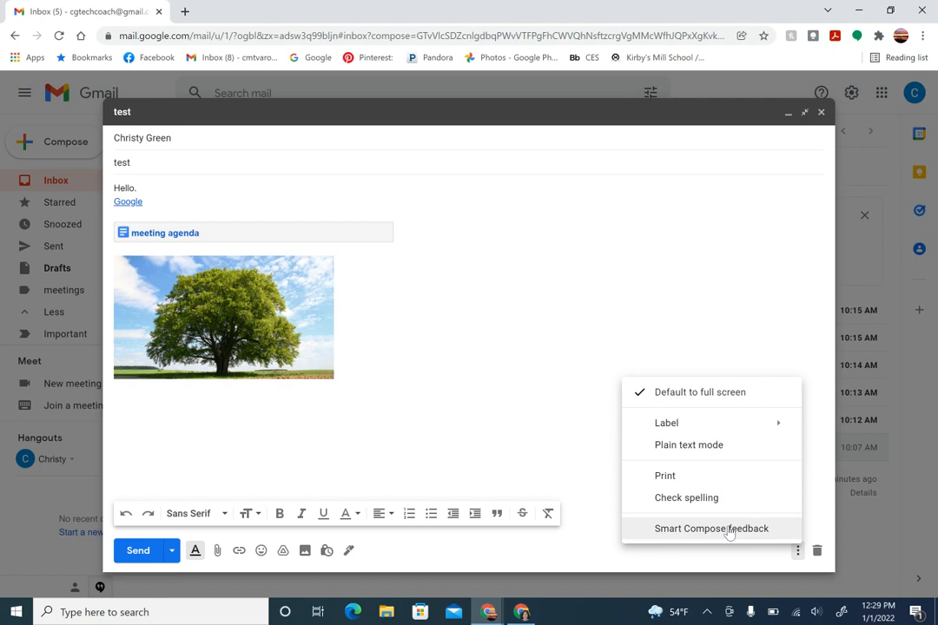
{"action": "left_click", "coordinate": [678, 552]}
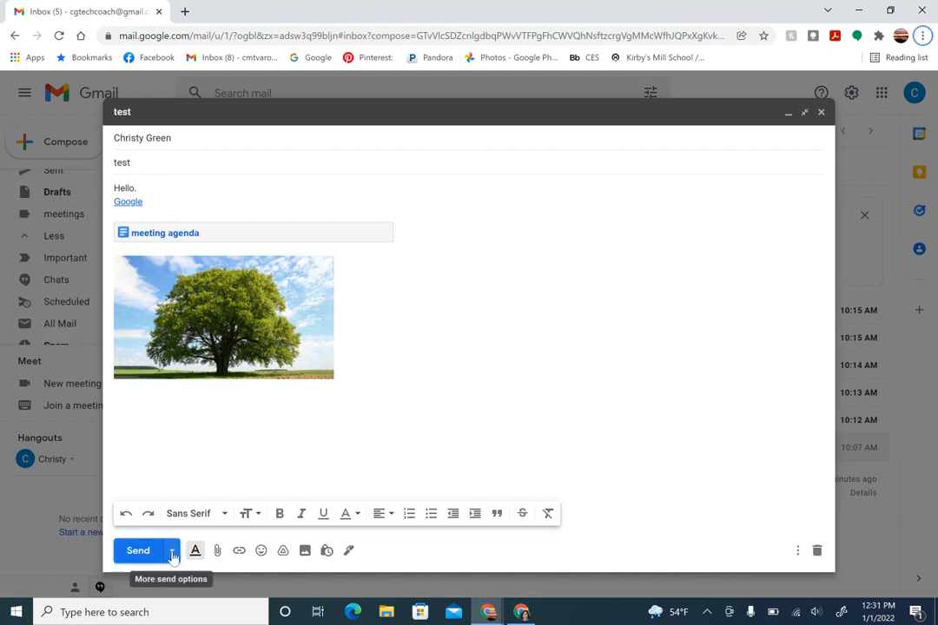
Review the scheduled sending options, pick January 3, 2022 as a custom date, and leave without scheduling the message.
{"action": "left_click", "coordinate": [173, 553]}
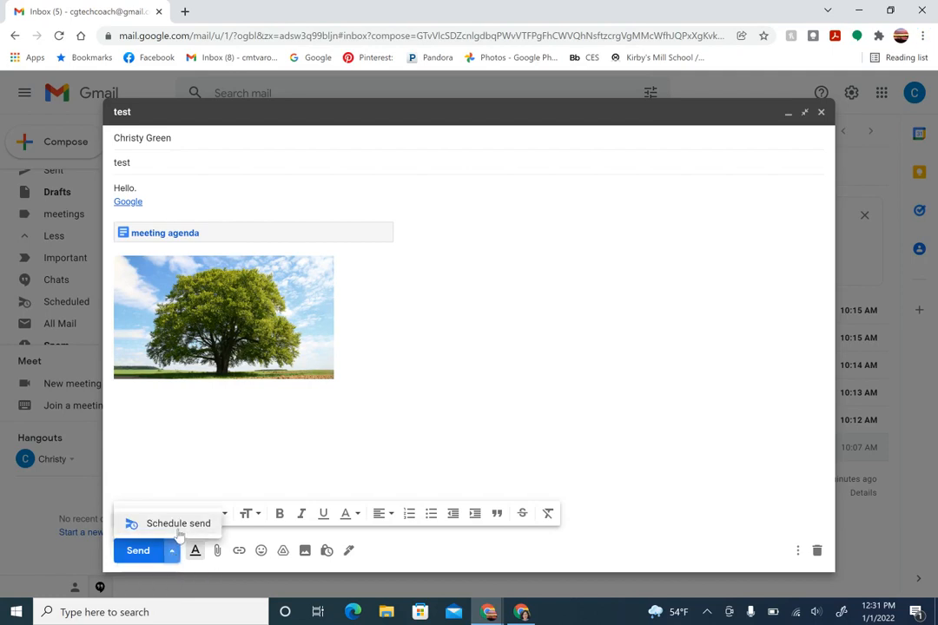
{"action": "left_click", "coordinate": [178, 526]}
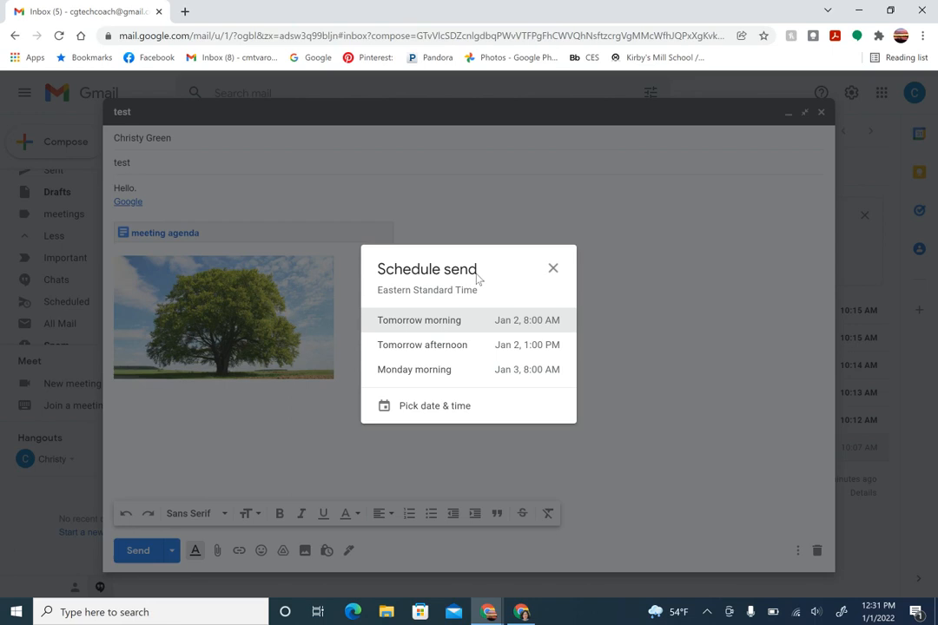
{"action": "left_click", "coordinate": [418, 410]}
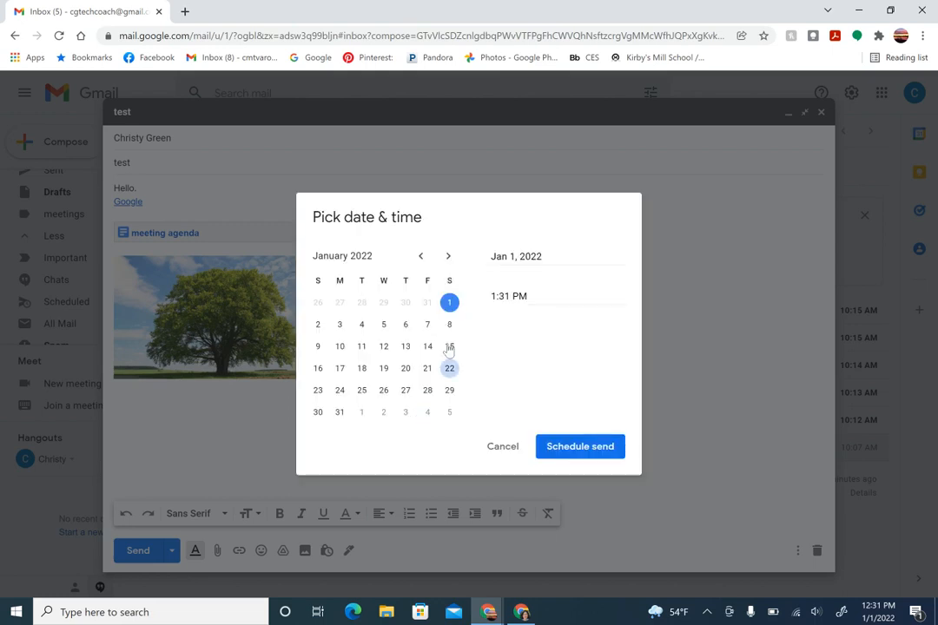
{"action": "left_click", "coordinate": [341, 326]}
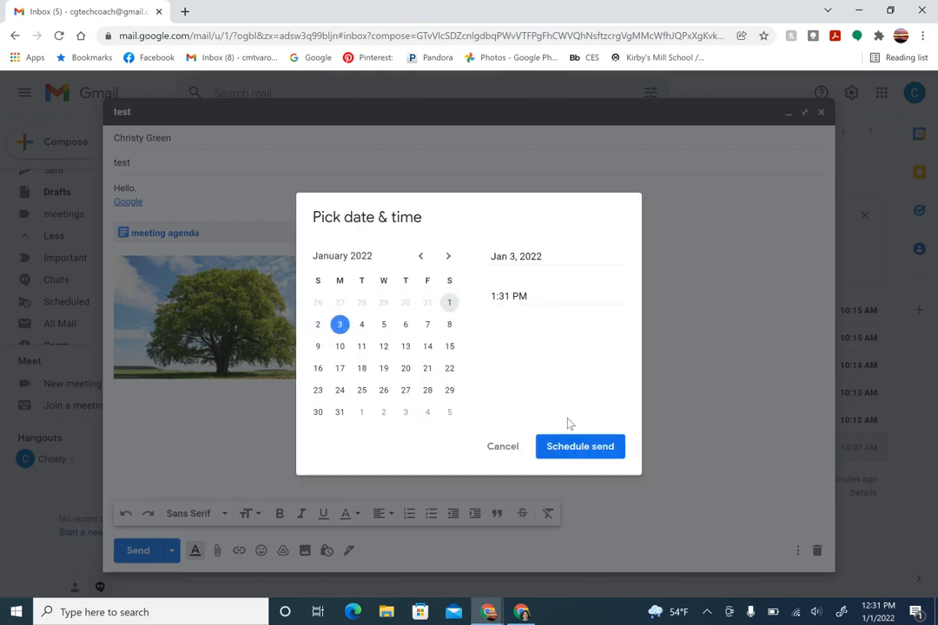
{"action": "left_click", "coordinate": [507, 446]}
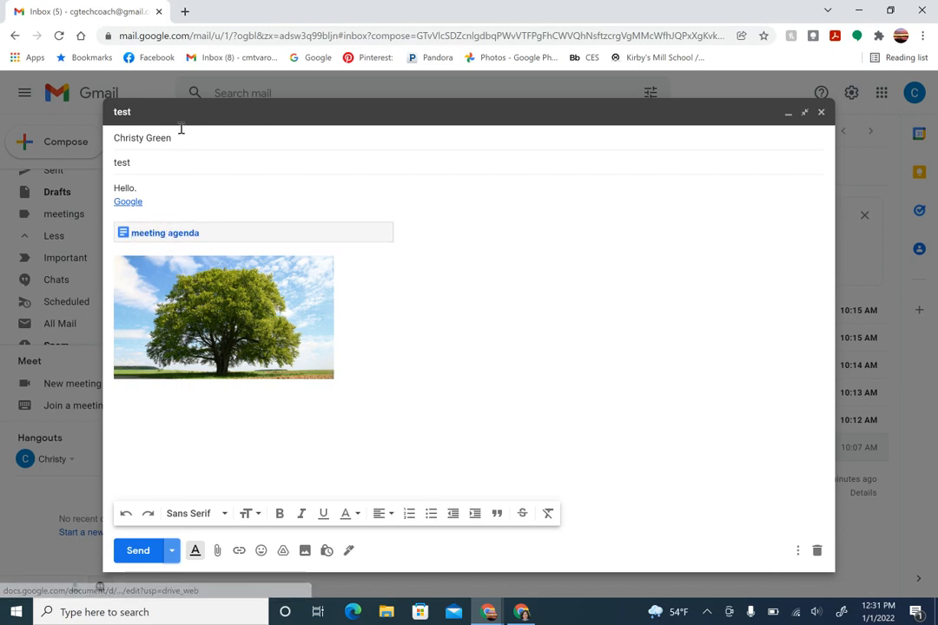
Send the message, sharing the meeting agenda file with the recipient with Edit access, and dismiss the sent notice.
{"action": "left_click", "coordinate": [140, 549]}
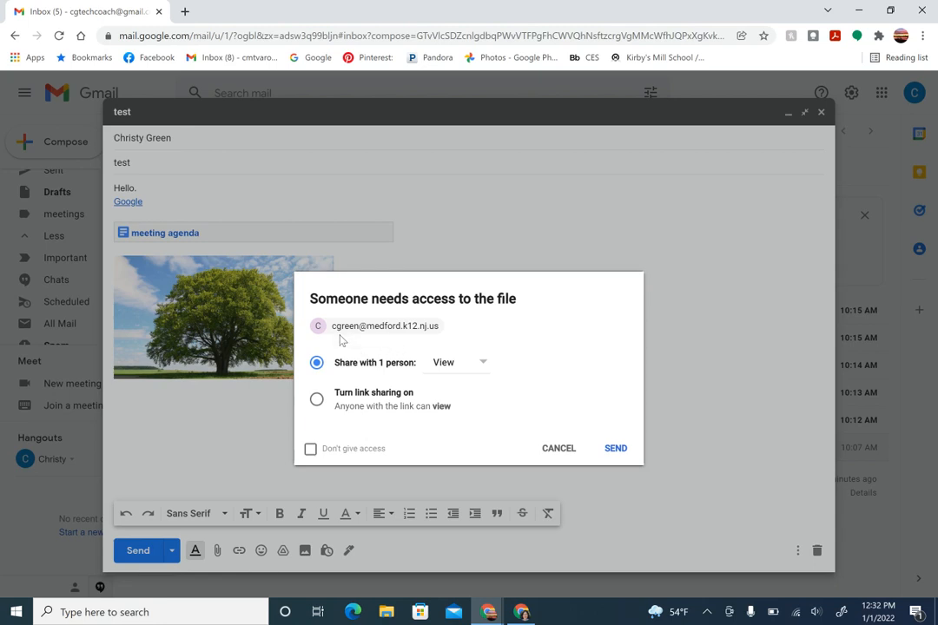
{"action": "left_click", "coordinate": [477, 368]}
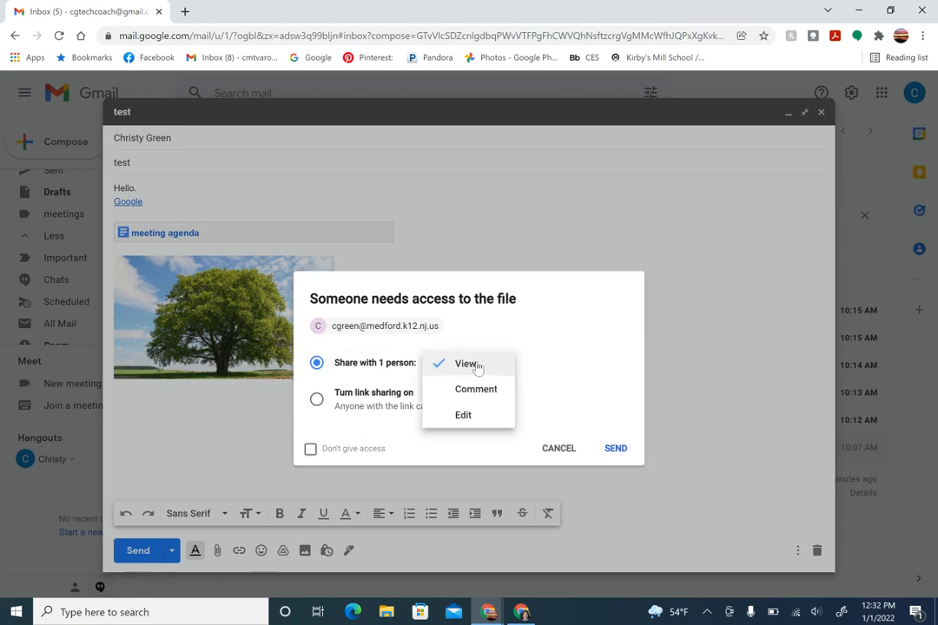
{"action": "left_click", "coordinate": [463, 417]}
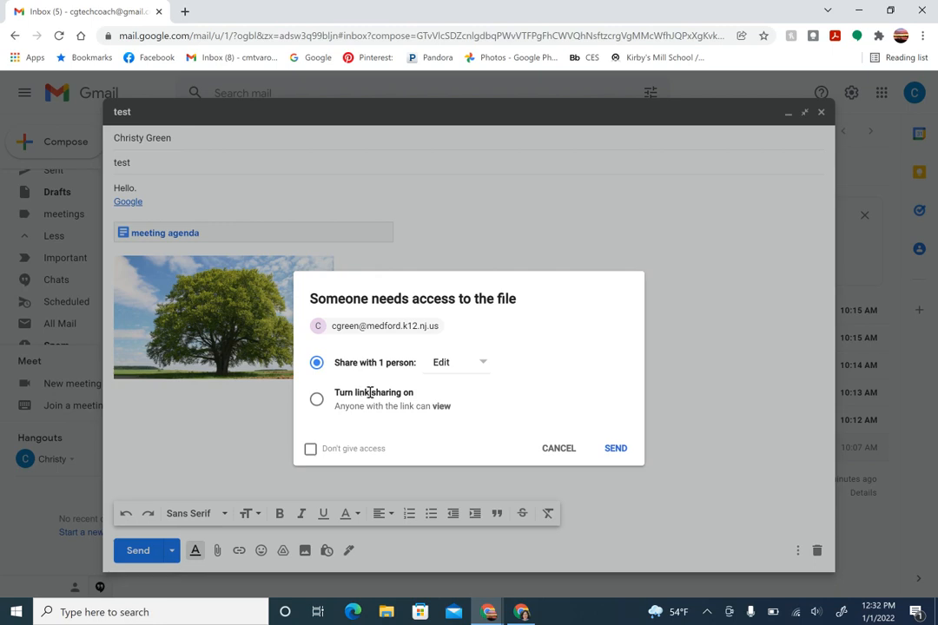
{"action": "left_click", "coordinate": [614, 448]}
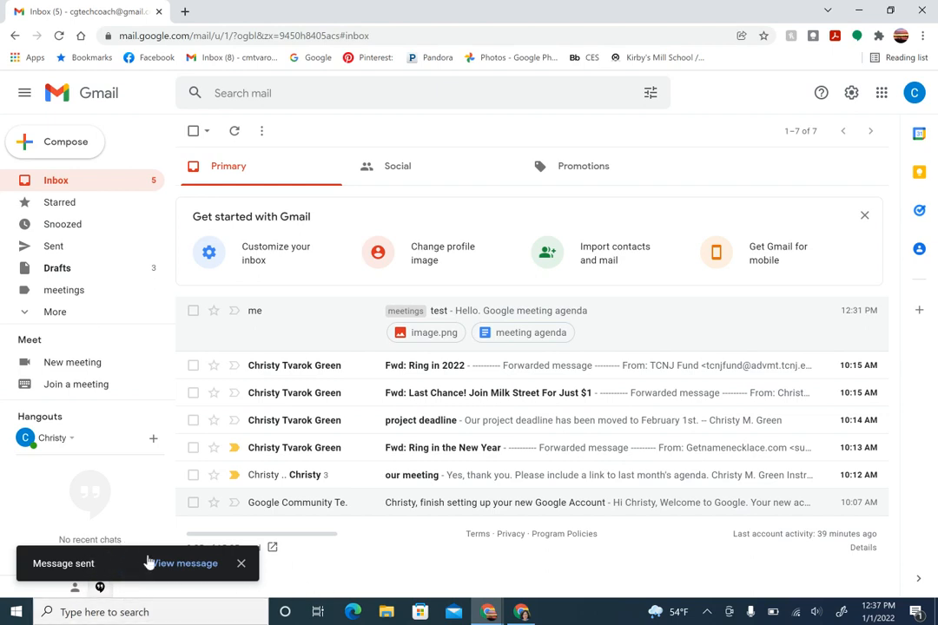
{"action": "left_click", "coordinate": [242, 564]}
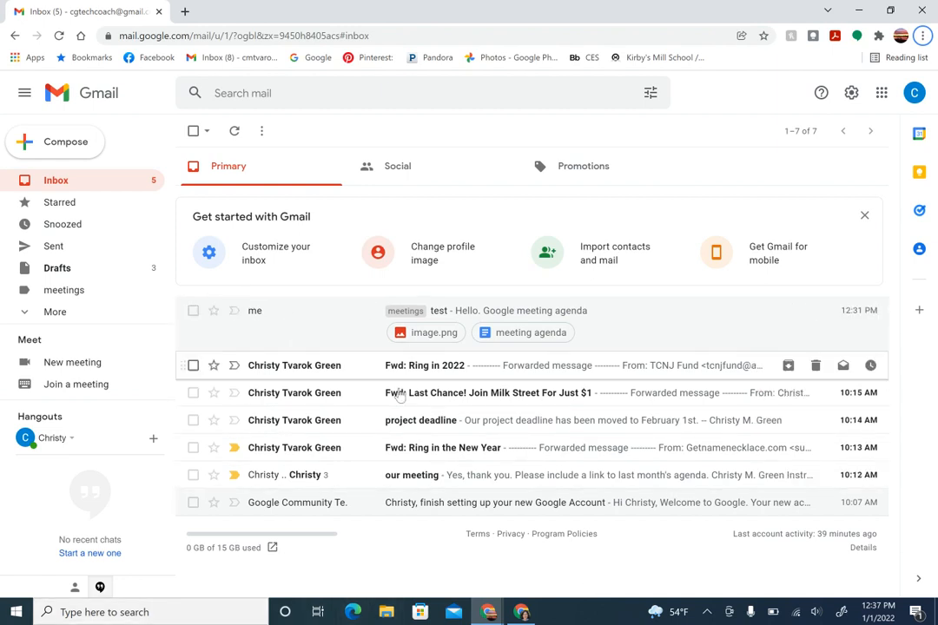
Open the "Fwd: Ring in 2022" email from the inbox, start a reply to it, and discard the reply draft.
{"action": "left_click", "coordinate": [289, 366]}
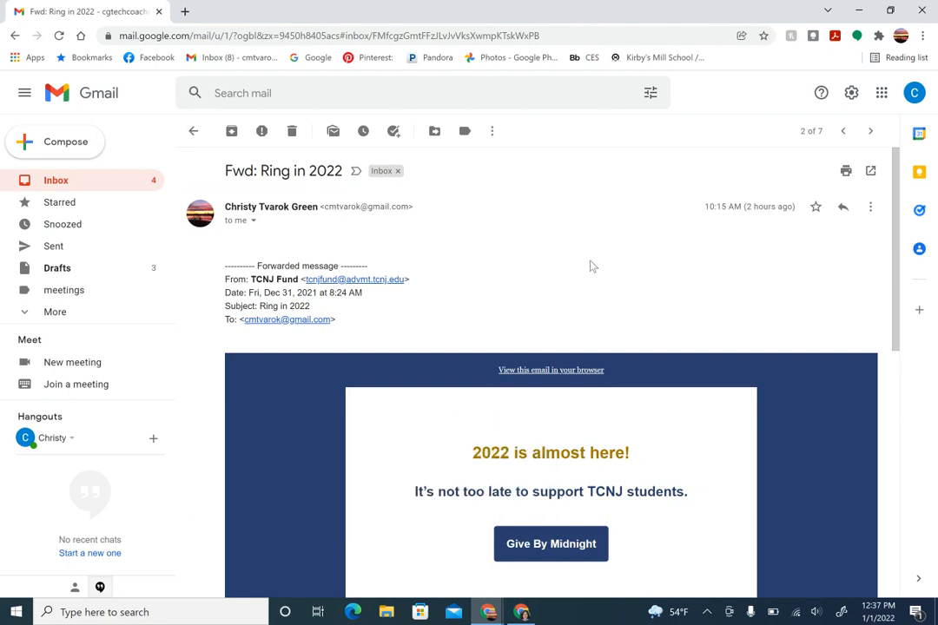
{"action": "left_click", "coordinate": [841, 209]}
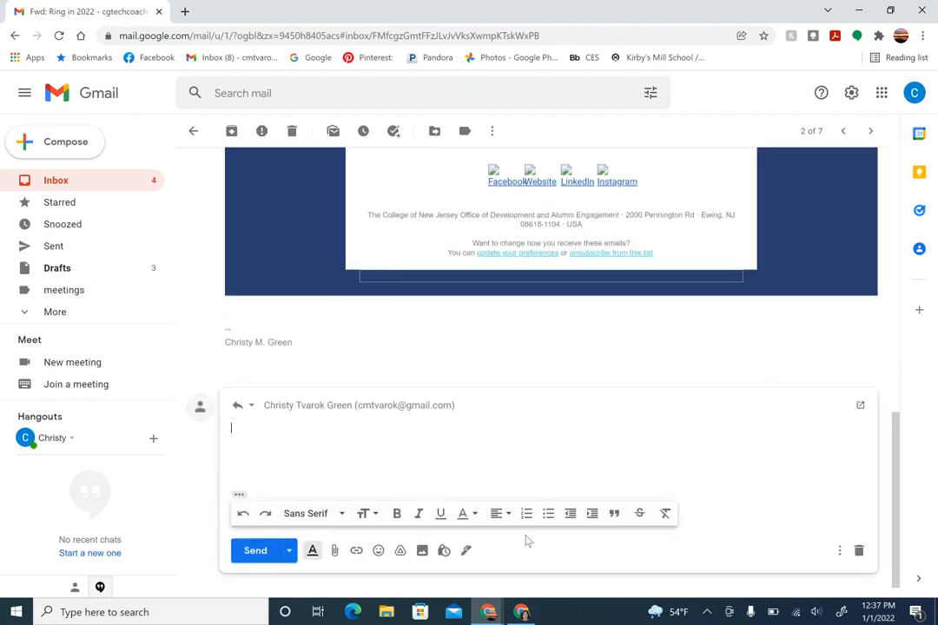
{"action": "left_click", "coordinate": [859, 553]}
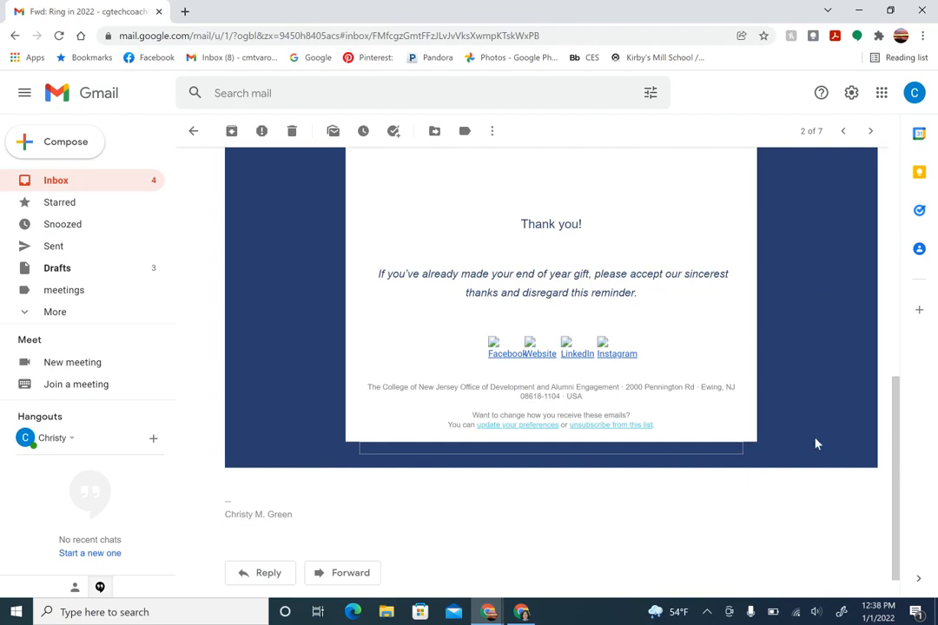
Review the additional actions available for the opened "Fwd: Ring in 2022" message without choosing any.
{"action": "scroll", "coordinate": [815, 444], "scroll_direction": "up", "scroll_amount": 8}
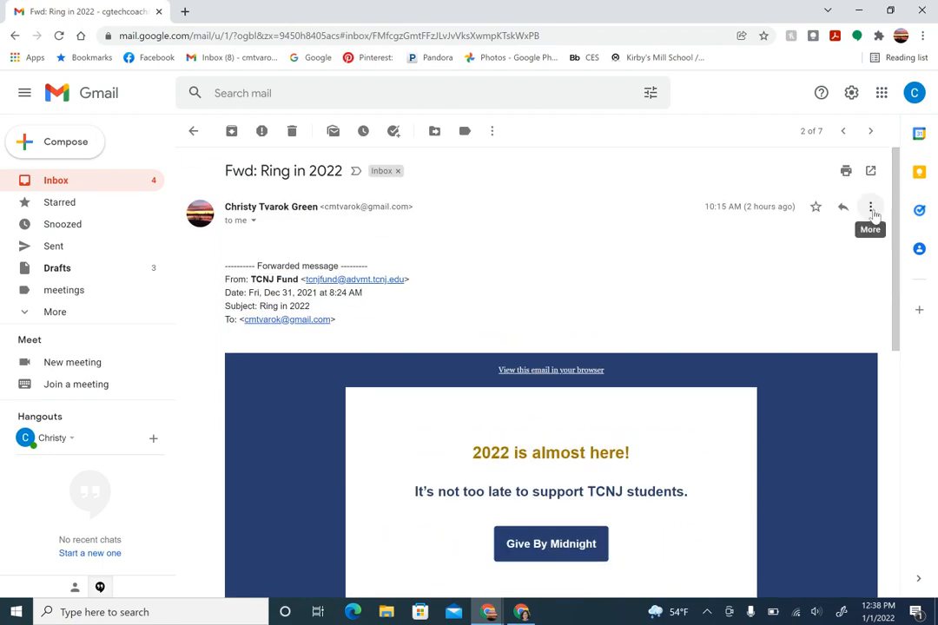
{"action": "left_click", "coordinate": [871, 209]}
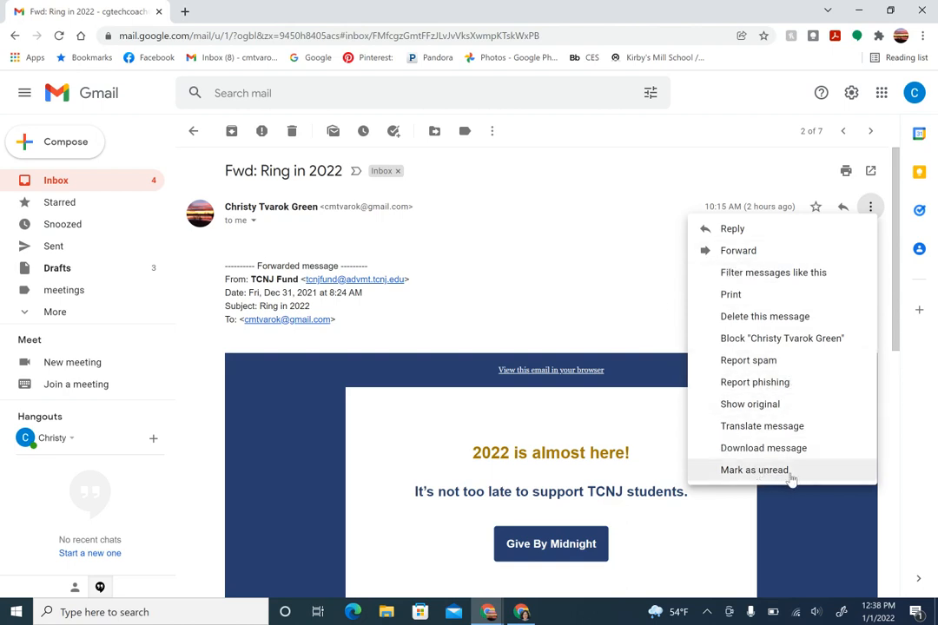
{"action": "left_click", "coordinate": [545, 236]}
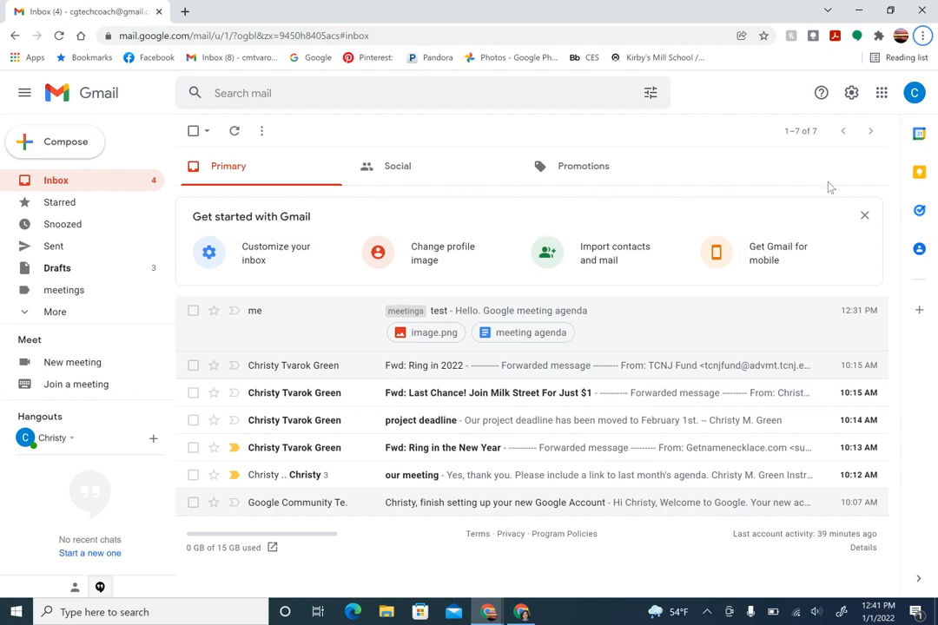
Dismiss the "Get started with Gmail" panel above the inbox messages.
{"action": "left_click", "coordinate": [864, 216]}
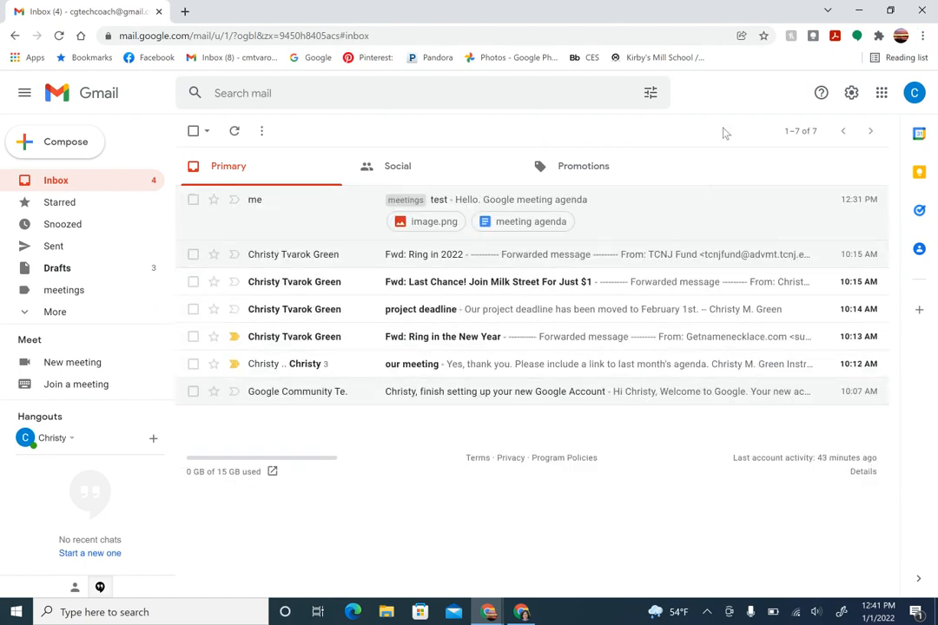
Browse the full theme gallery and try the Cherry Blossom theme on the inbox.
{"action": "left_click", "coordinate": [852, 97]}
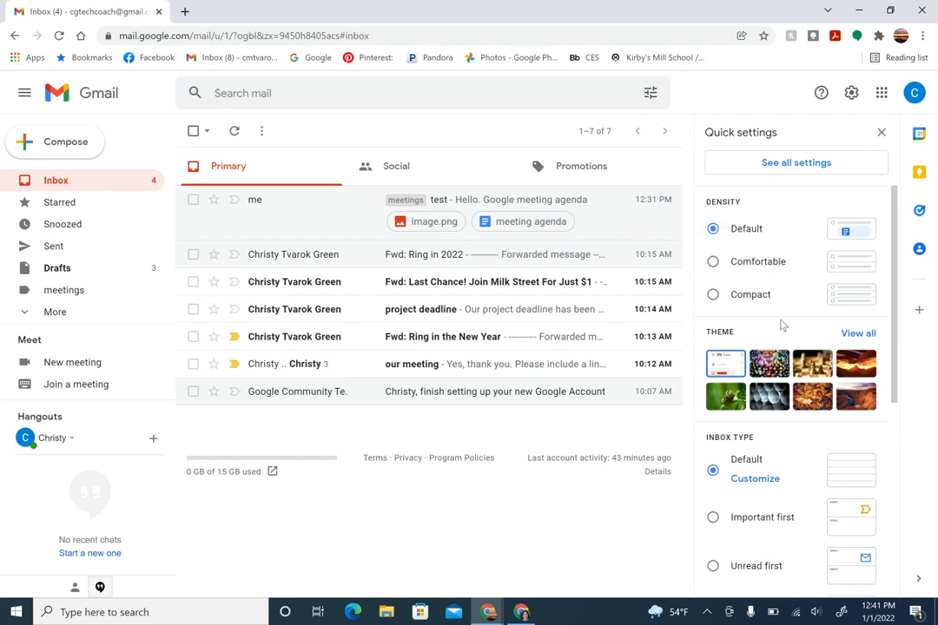
{"action": "scroll", "coordinate": [781, 325], "scroll_direction": "down", "scroll_amount": 2}
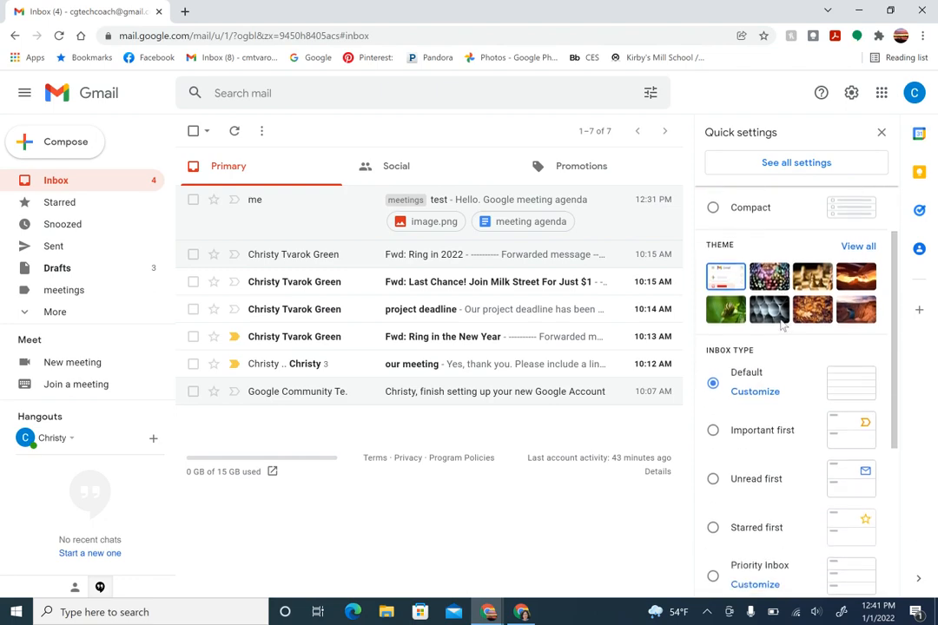
{"action": "left_click", "coordinate": [858, 245]}
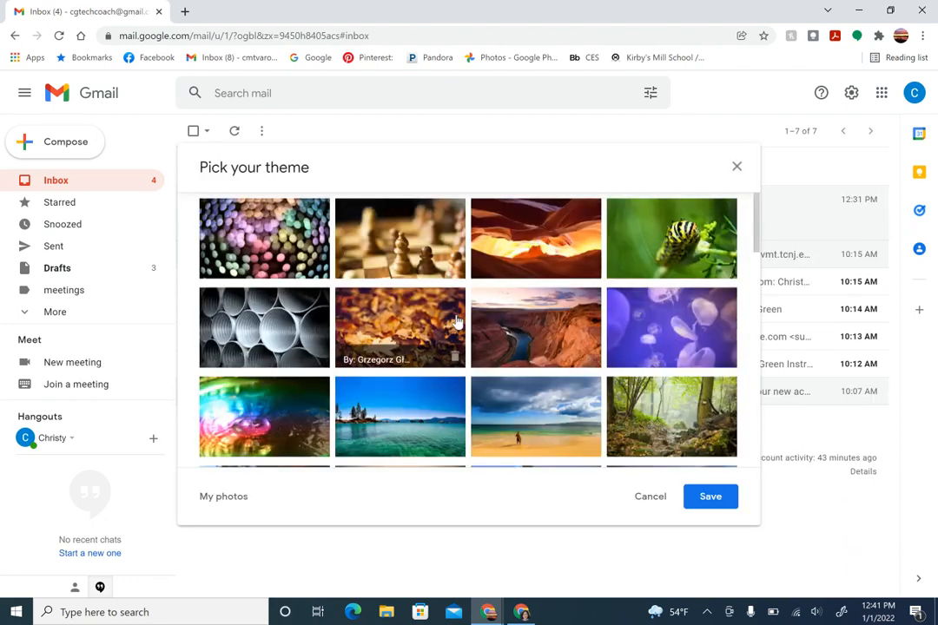
{"action": "scroll", "coordinate": [484, 313], "scroll_direction": "down", "scroll_amount": 5}
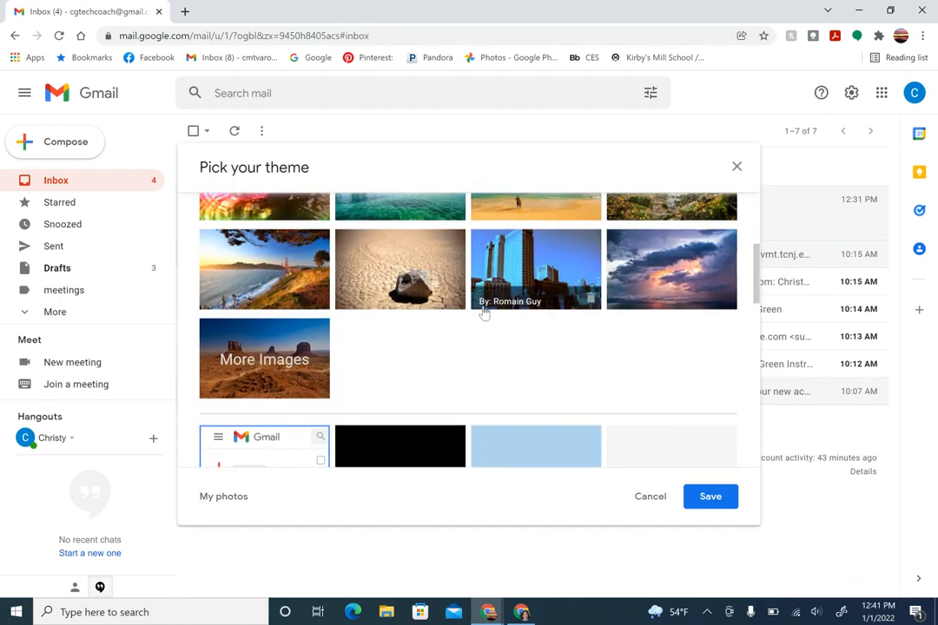
{"action": "scroll", "coordinate": [483, 312], "scroll_direction": "down", "scroll_amount": 10}
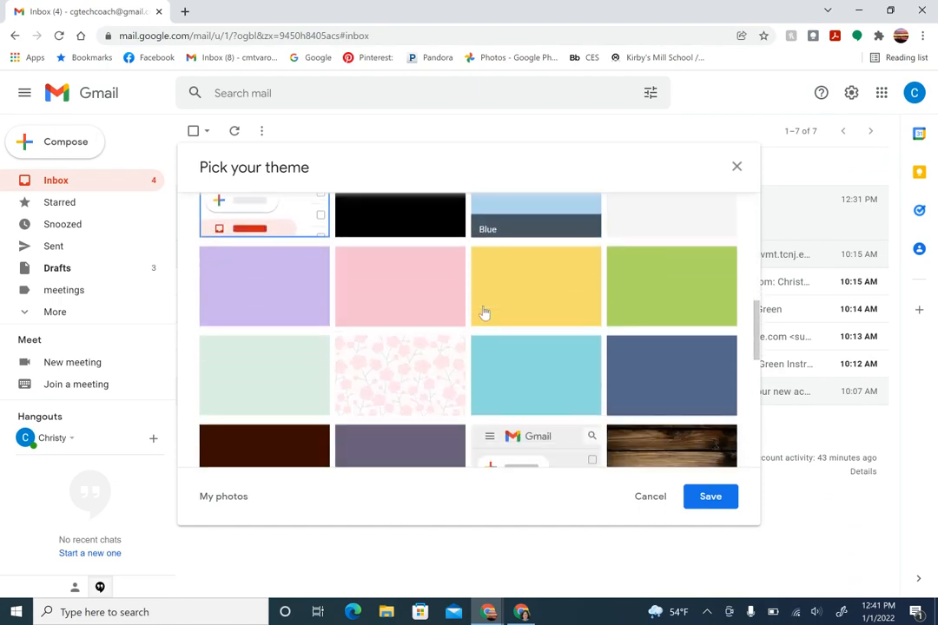
{"action": "scroll", "coordinate": [484, 314], "scroll_direction": "down", "scroll_amount": 3}
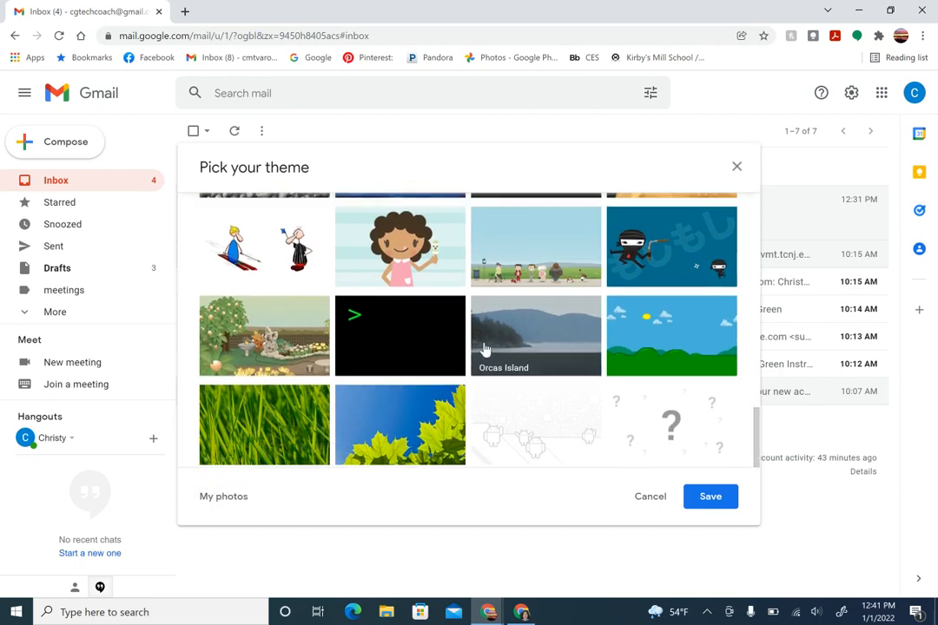
{"action": "scroll", "coordinate": [483, 349], "scroll_direction": "up", "scroll_amount": 6}
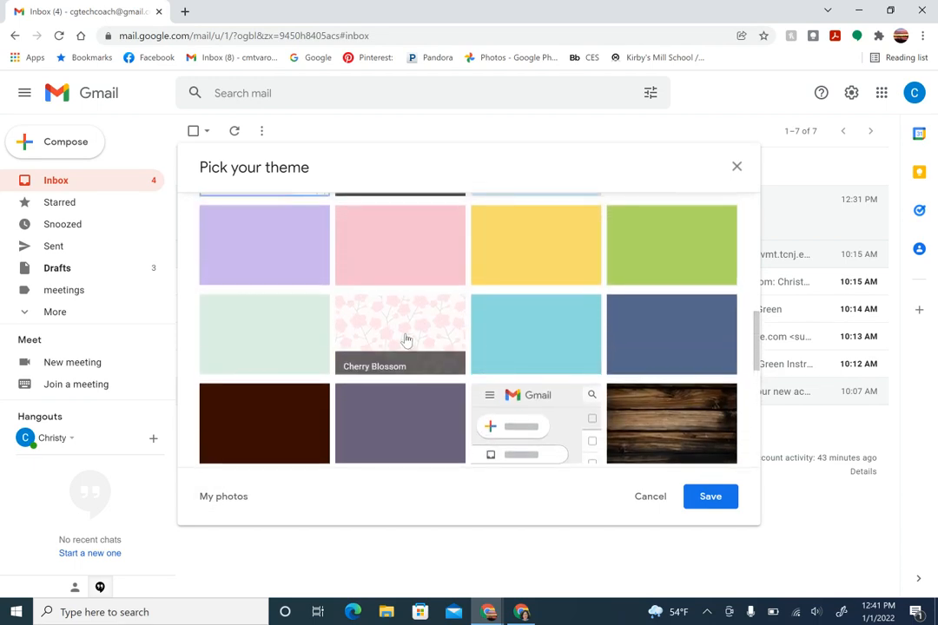
{"action": "left_click", "coordinate": [404, 342]}
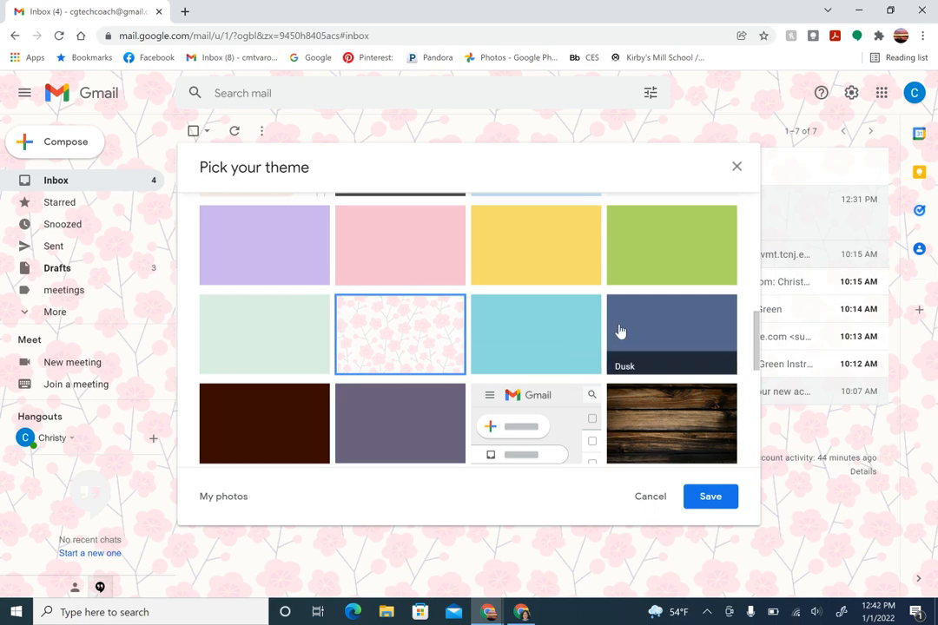
Switch the theme back to Default and save the choice.
{"action": "scroll", "coordinate": [536, 306], "scroll_direction": "down", "scroll_amount": 1}
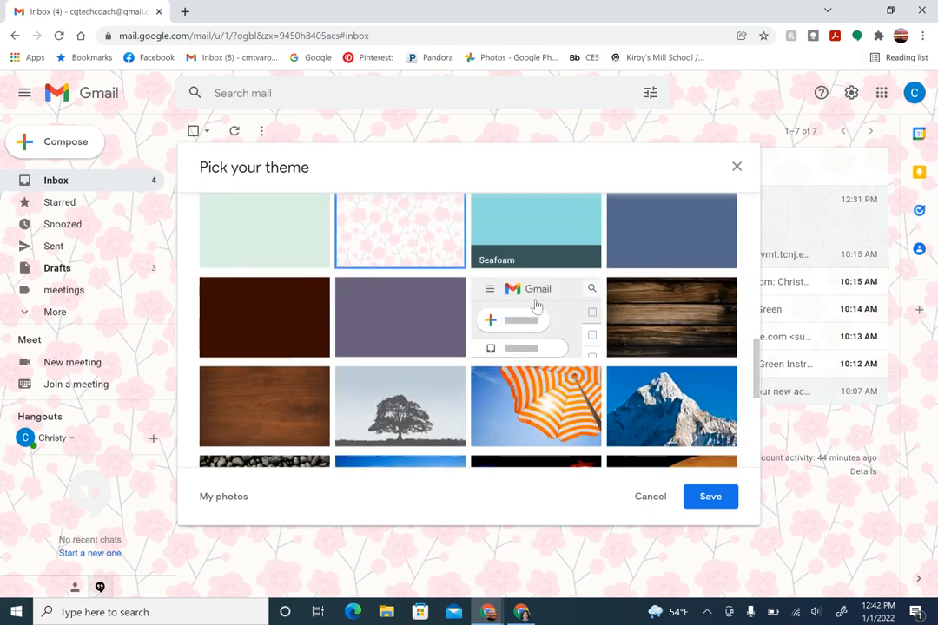
{"action": "scroll", "coordinate": [536, 307], "scroll_direction": "up", "scroll_amount": 3}
{"action": "left_click", "coordinate": [263, 312]}
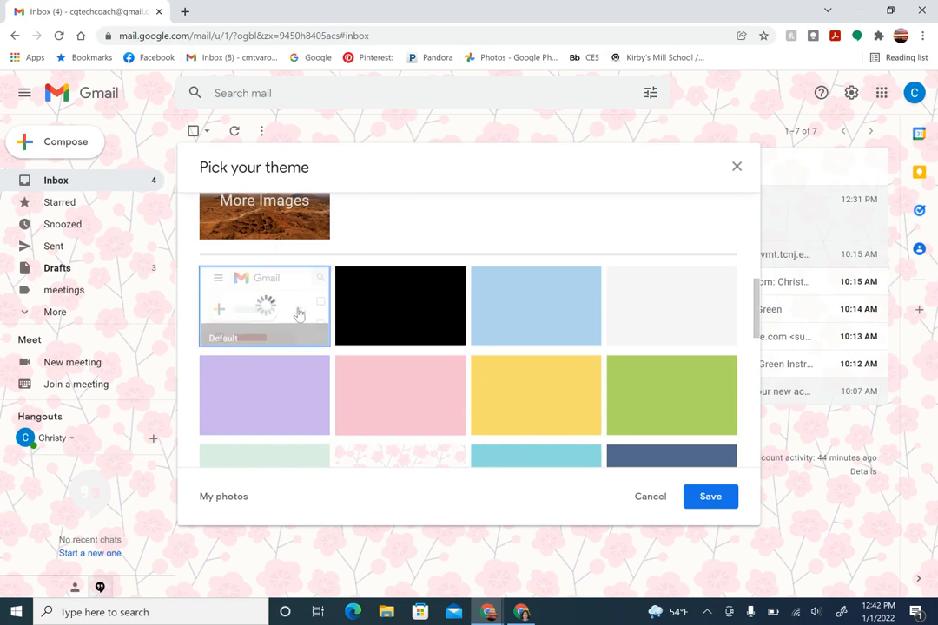
{"action": "left_click", "coordinate": [710, 498]}
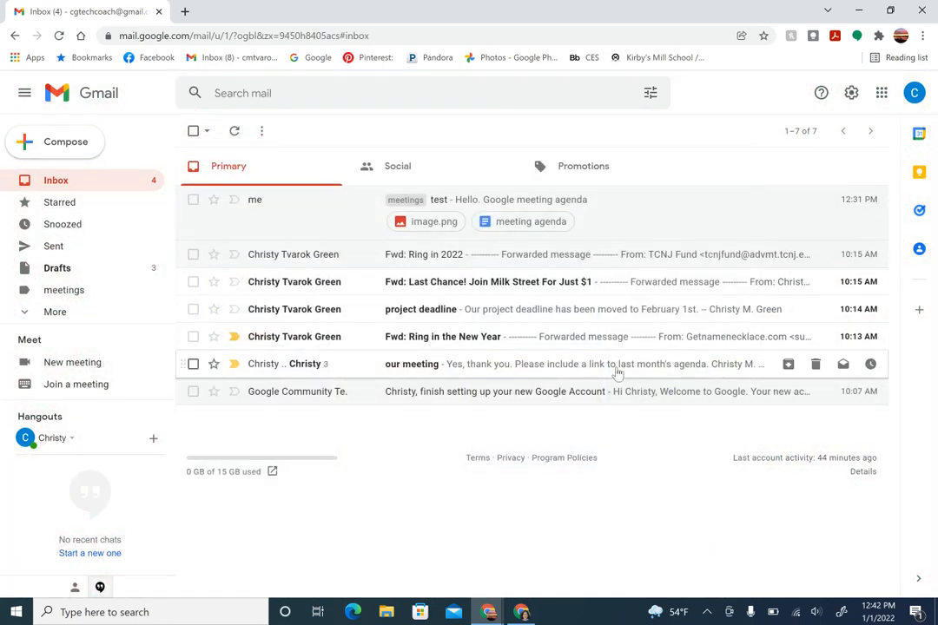
Set the inbox type to Unread first in the quick settings.
{"action": "left_click", "coordinate": [851, 94]}
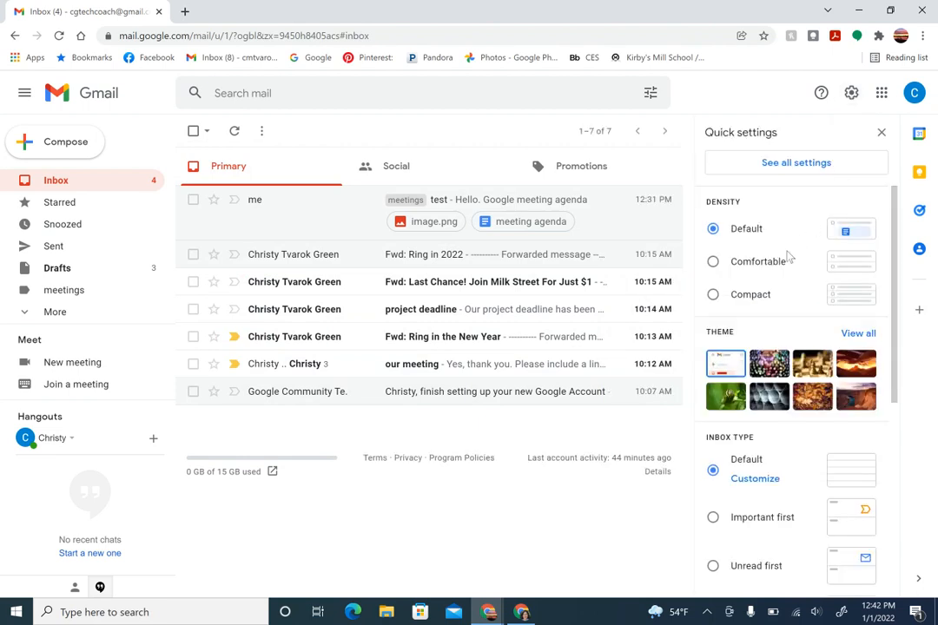
{"action": "scroll", "coordinate": [784, 344], "scroll_direction": "down", "scroll_amount": 2}
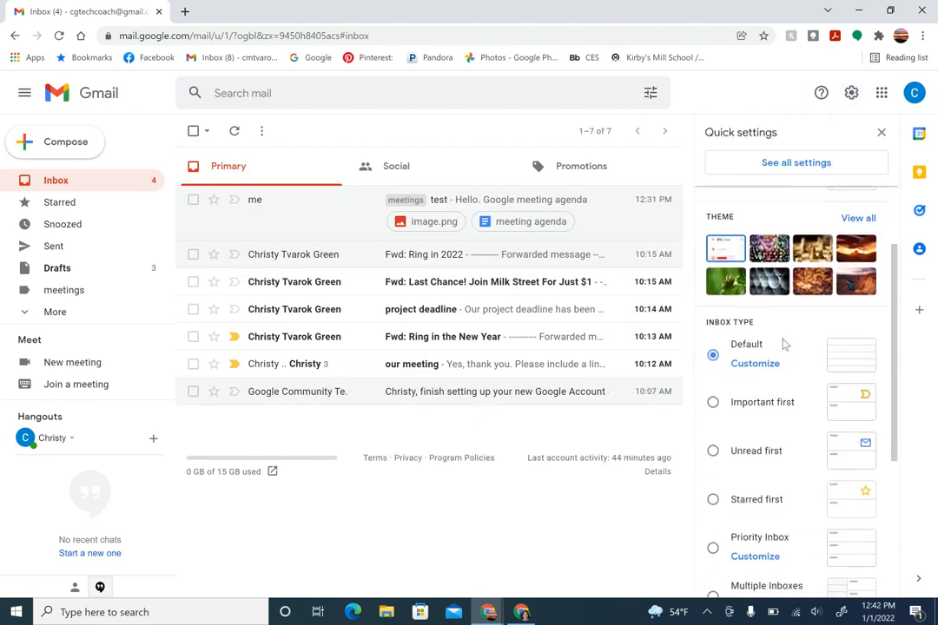
{"action": "scroll", "coordinate": [783, 345], "scroll_direction": "down", "scroll_amount": 1}
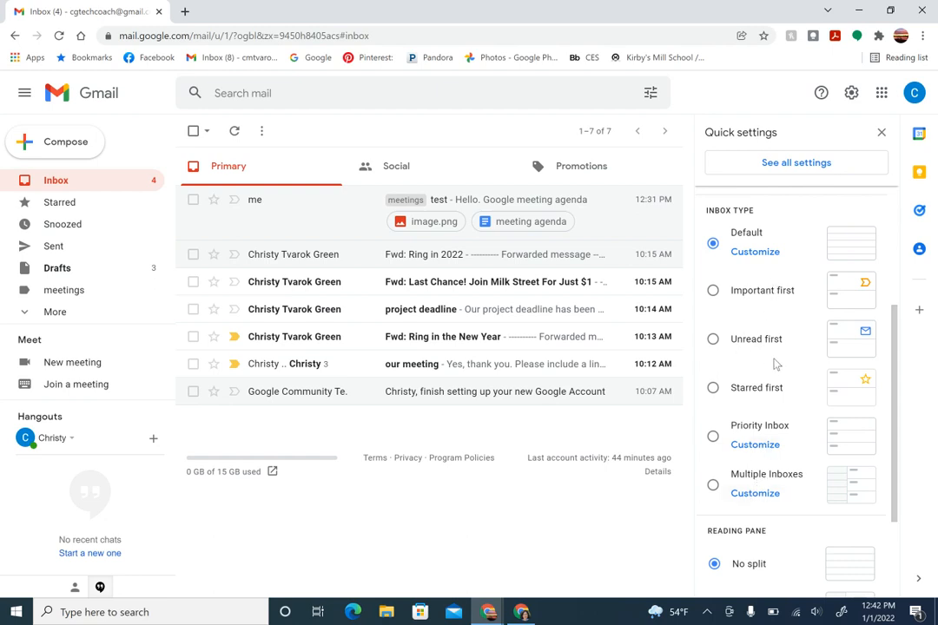
{"action": "left_click", "coordinate": [713, 342]}
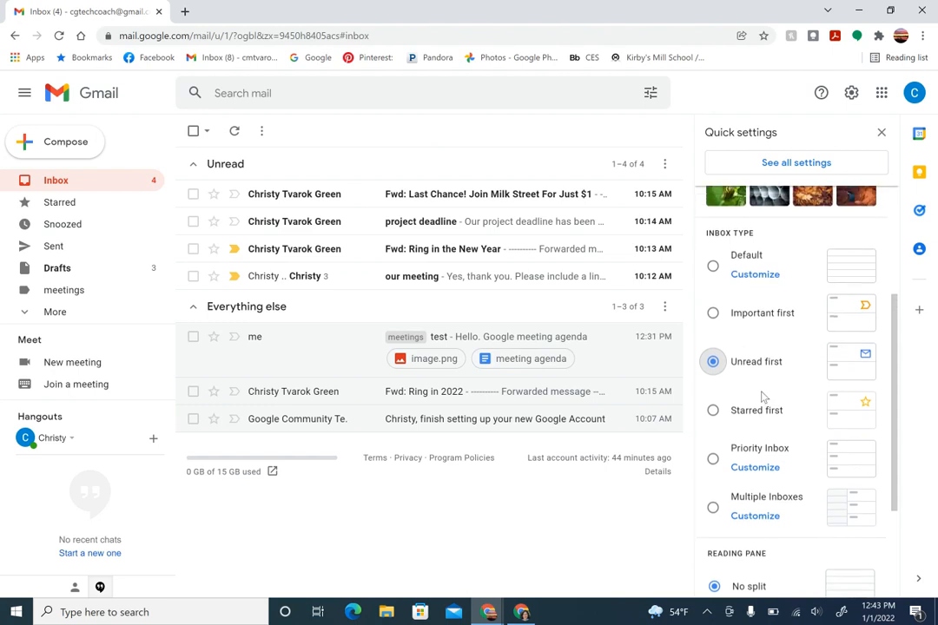
Turn off conversation view for email threading and reload Gmail to apply it.
{"action": "scroll", "coordinate": [761, 394], "scroll_direction": "down", "scroll_amount": 1}
{"action": "scroll", "coordinate": [761, 394], "scroll_direction": "down", "scroll_amount": 1}
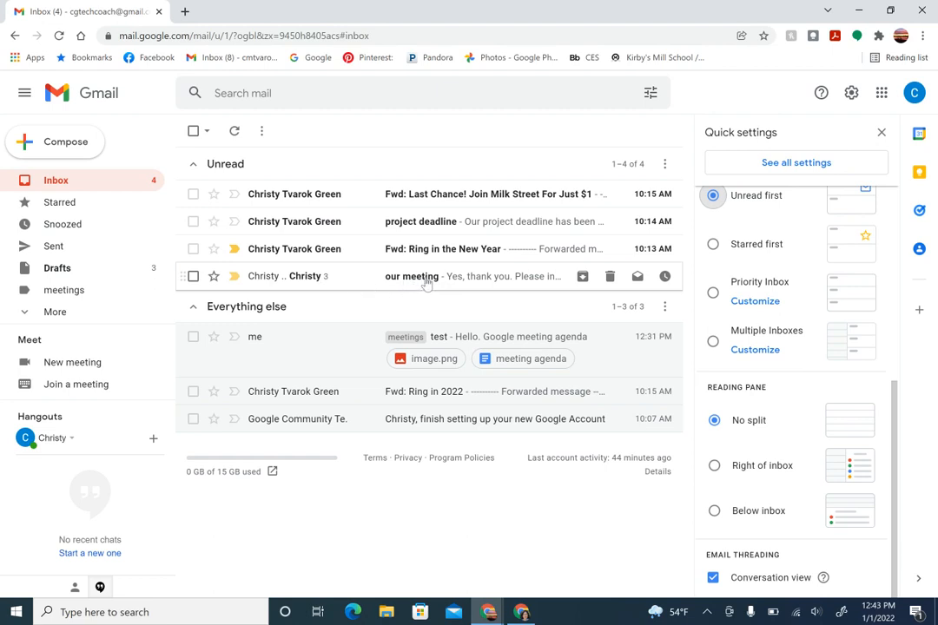
{"action": "left_click", "coordinate": [713, 579]}
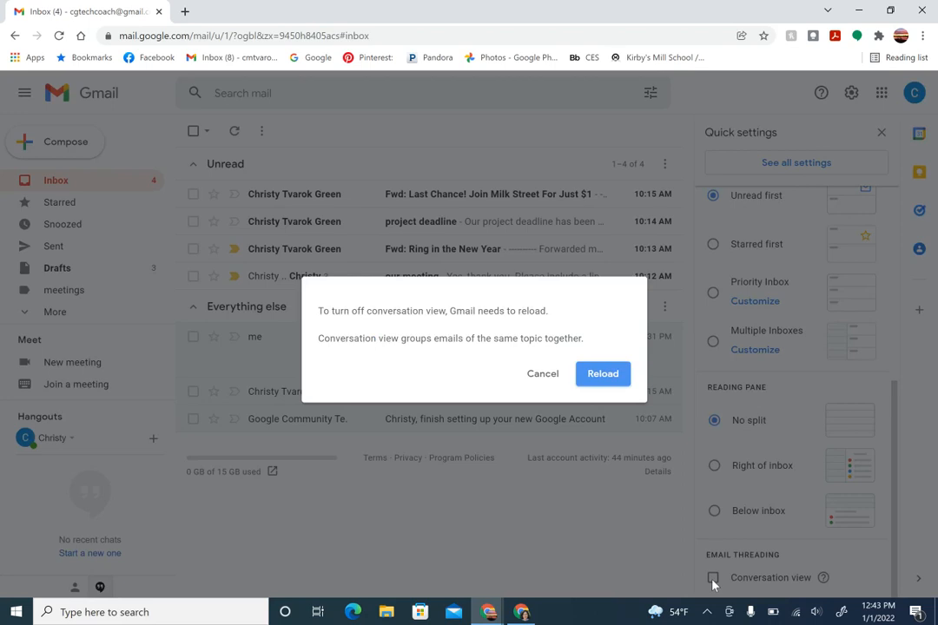
{"action": "left_click", "coordinate": [600, 375]}
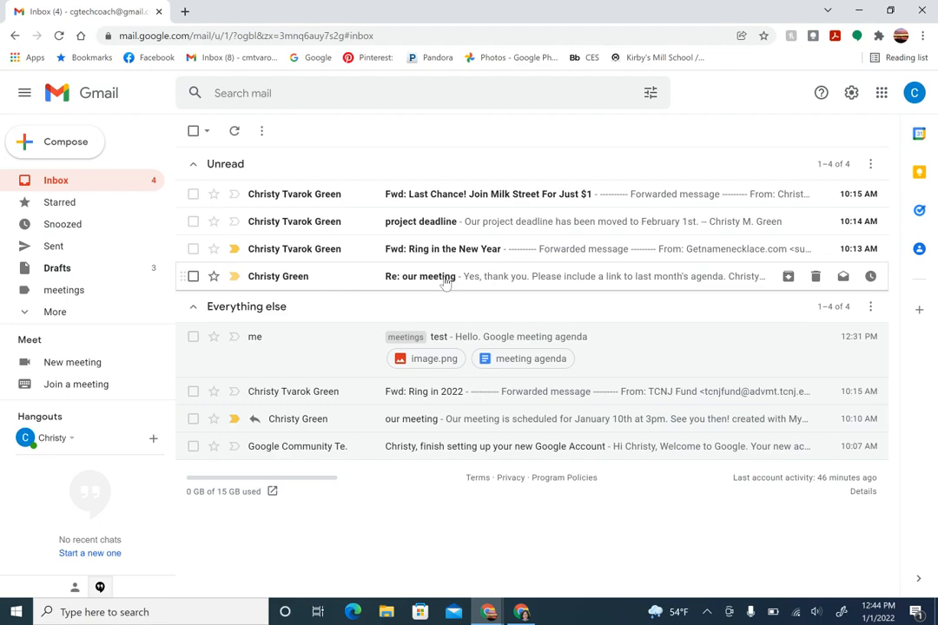
Check the email threading option in the quick settings, and open the full Gmail settings.
{"action": "left_click", "coordinate": [853, 93]}
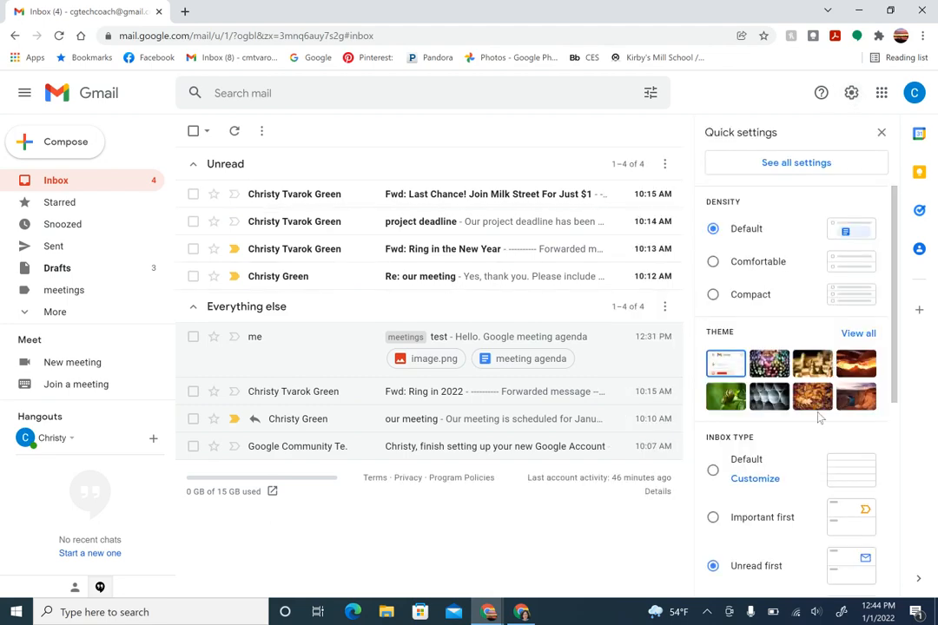
{"action": "scroll", "coordinate": [816, 418], "scroll_direction": "down", "scroll_amount": 3}
{"action": "scroll", "coordinate": [818, 418], "scroll_direction": "down", "scroll_amount": 2}
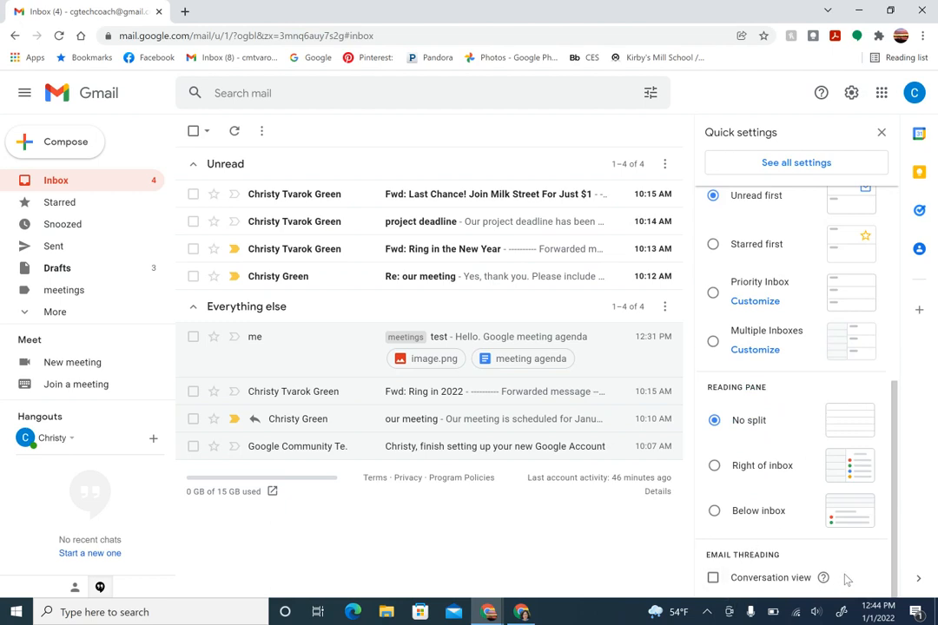
{"action": "scroll", "coordinate": [817, 221], "scroll_direction": "up", "scroll_amount": 5}
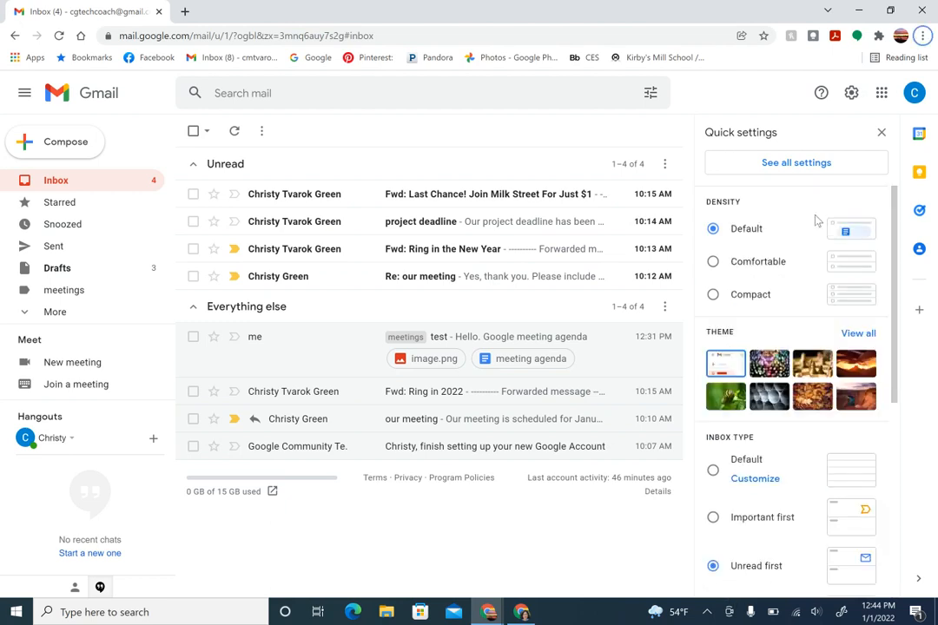
{"action": "left_click", "coordinate": [807, 171]}
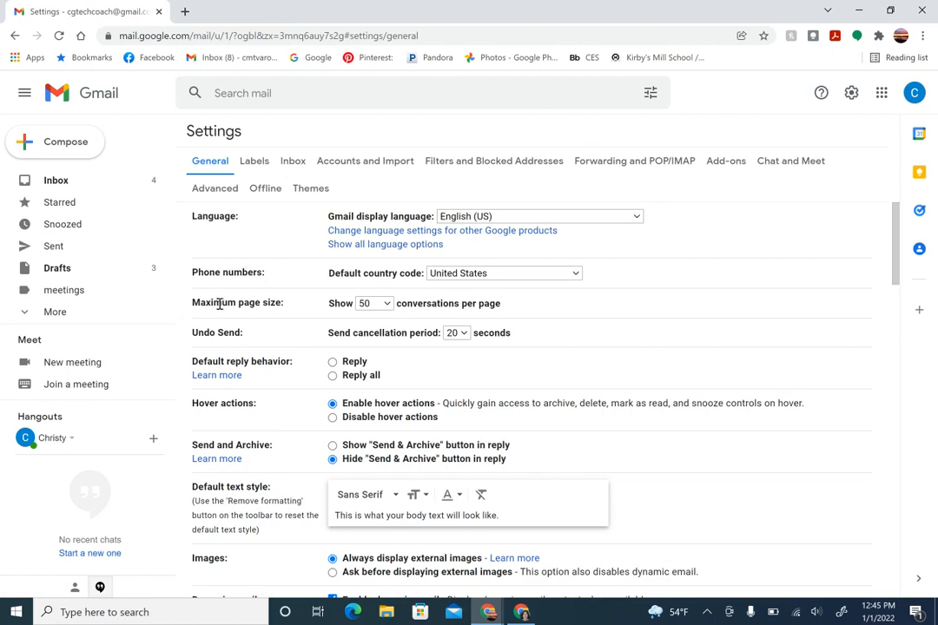
Set the maximum page size to 100 conversations and the Undo Send cancellation period to 20 seconds.
{"action": "left_click", "coordinate": [387, 305]}
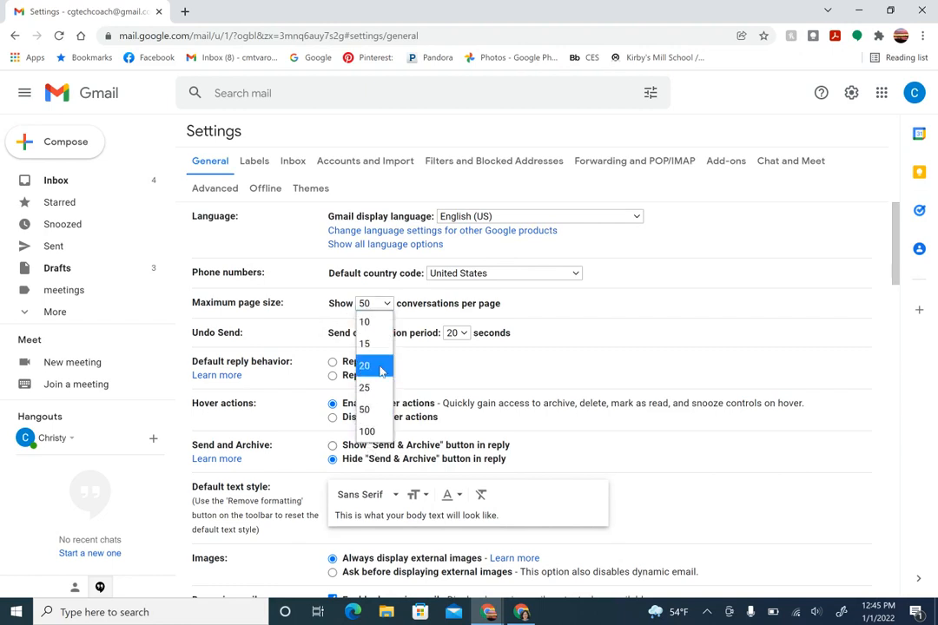
{"action": "left_click", "coordinate": [382, 436]}
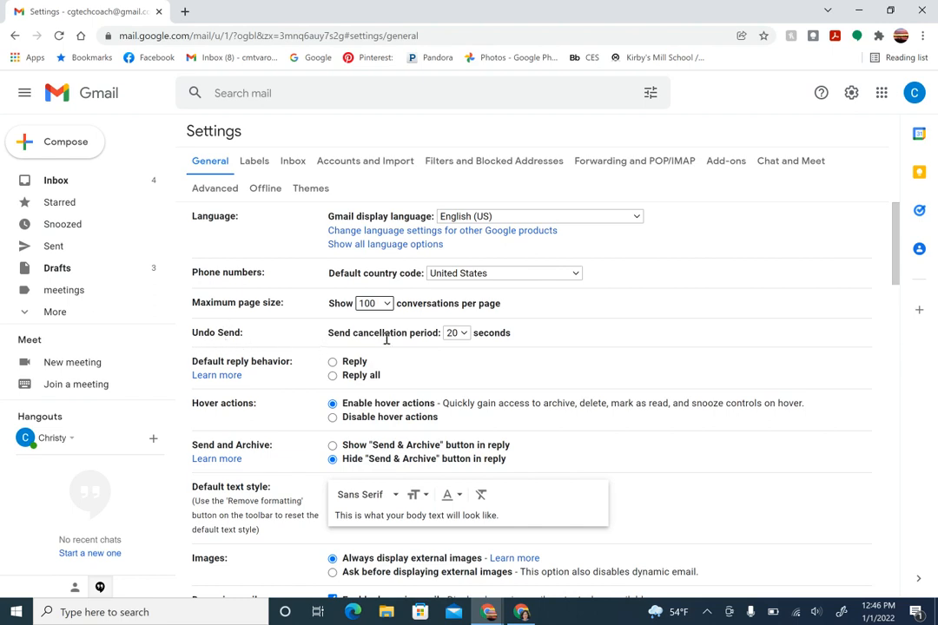
{"action": "left_click", "coordinate": [461, 334]}
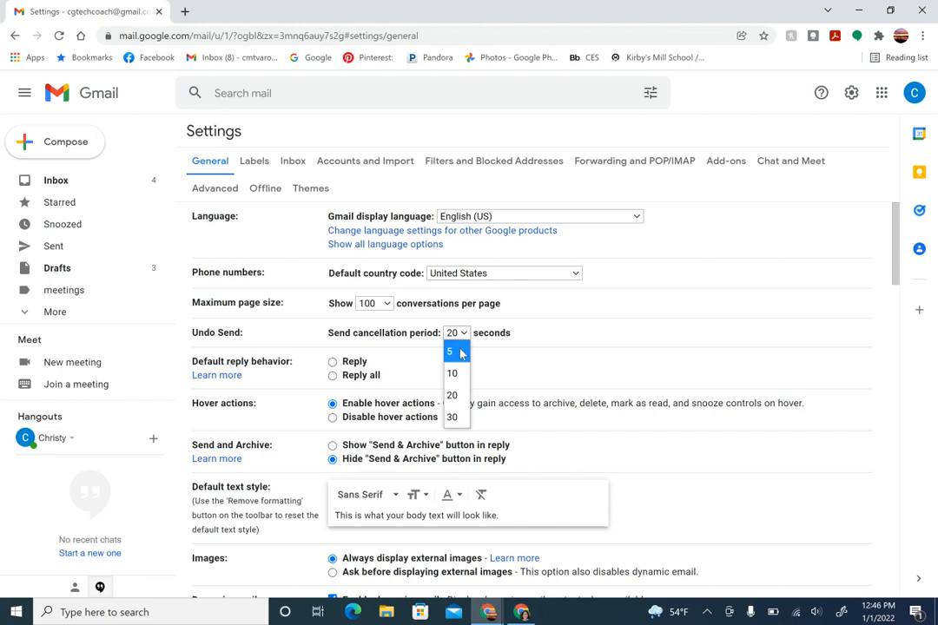
{"action": "left_click", "coordinate": [460, 401]}
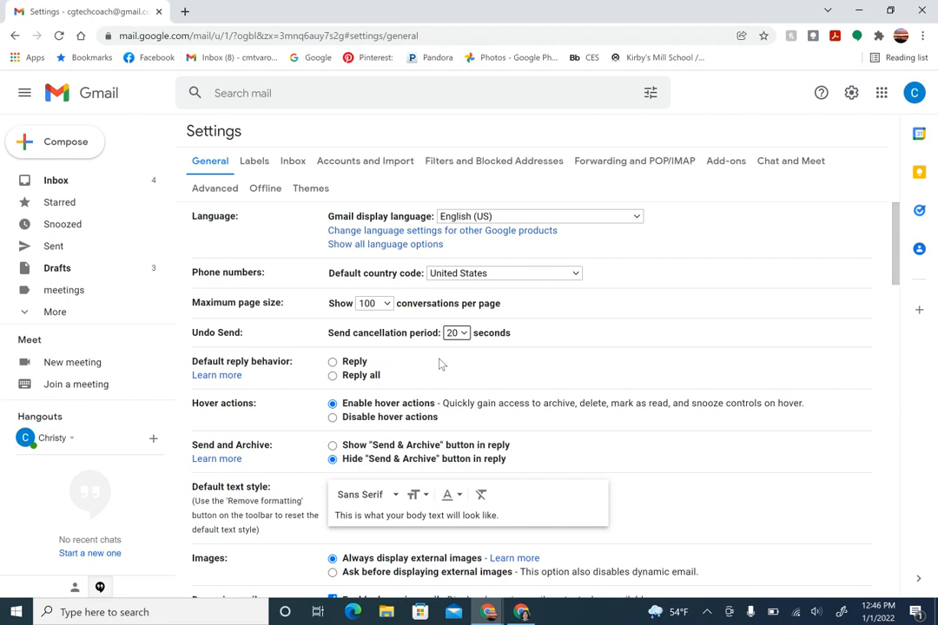
Try Tahoma as the font of the default text style and check its size and color choices.
{"action": "scroll", "coordinate": [439, 364], "scroll_direction": "down", "scroll_amount": 3}
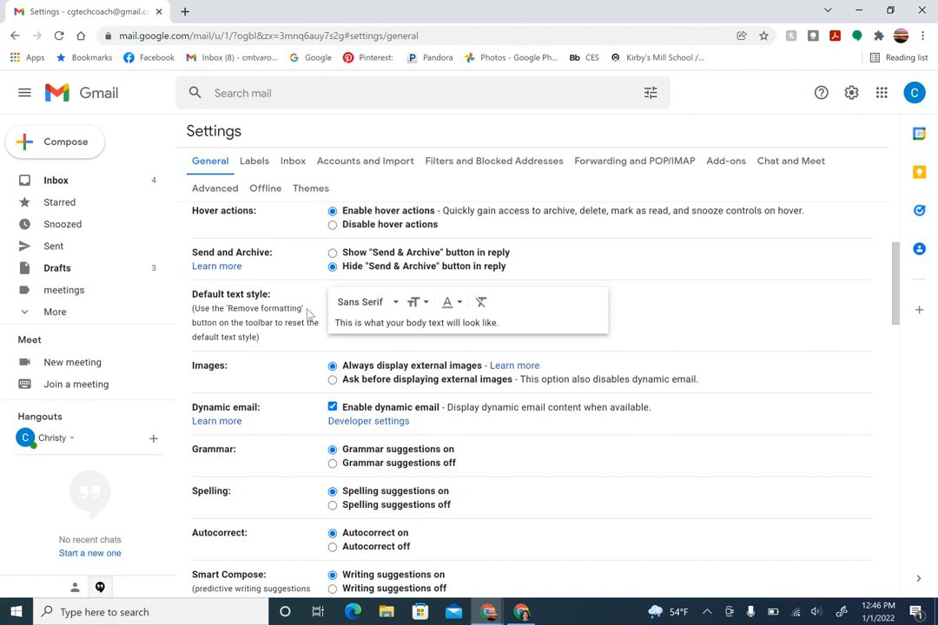
{"action": "left_click", "coordinate": [371, 310]}
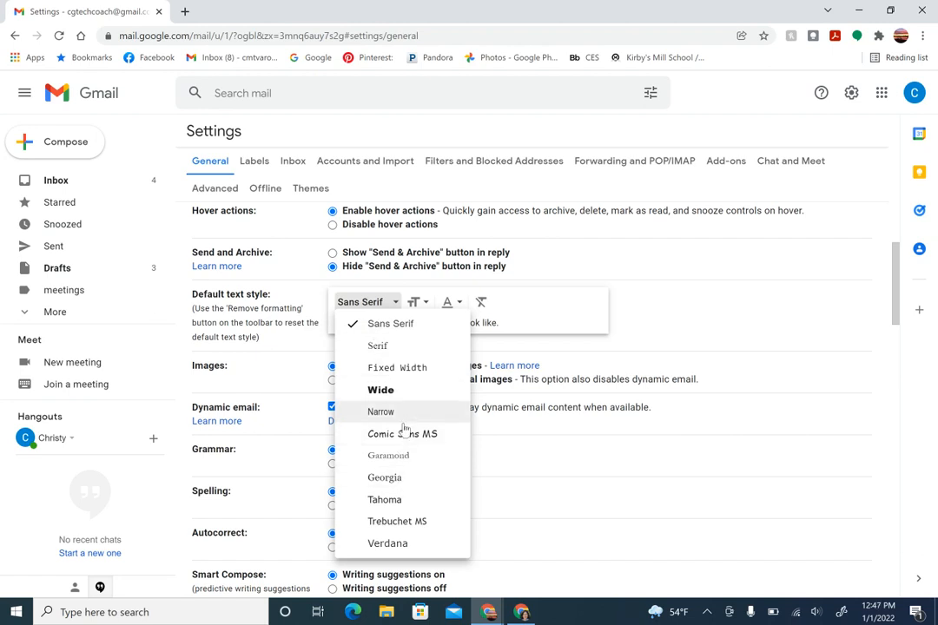
{"action": "left_click", "coordinate": [412, 505]}
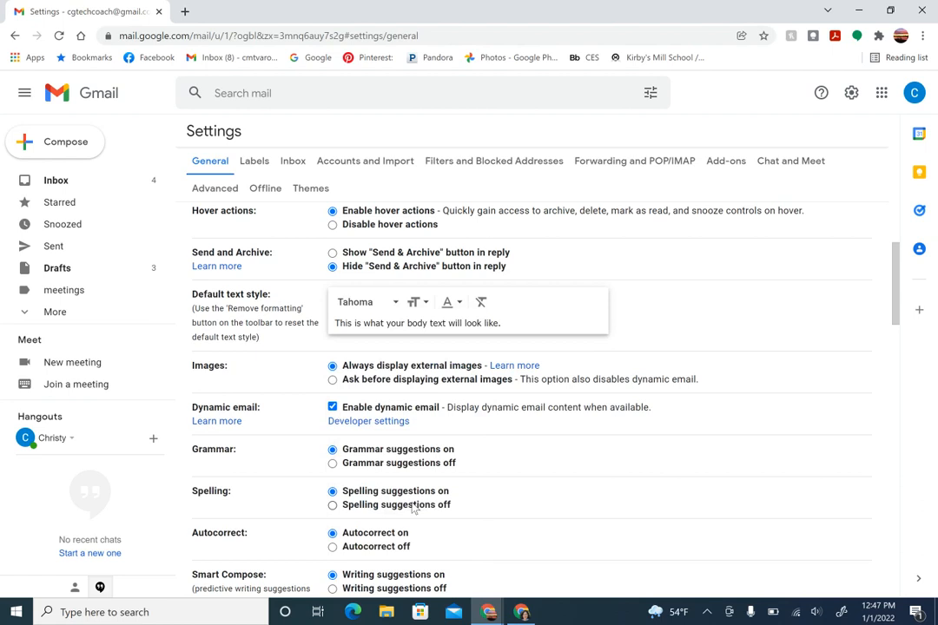
{"action": "left_click", "coordinate": [415, 302]}
{"action": "left_click", "coordinate": [453, 302]}
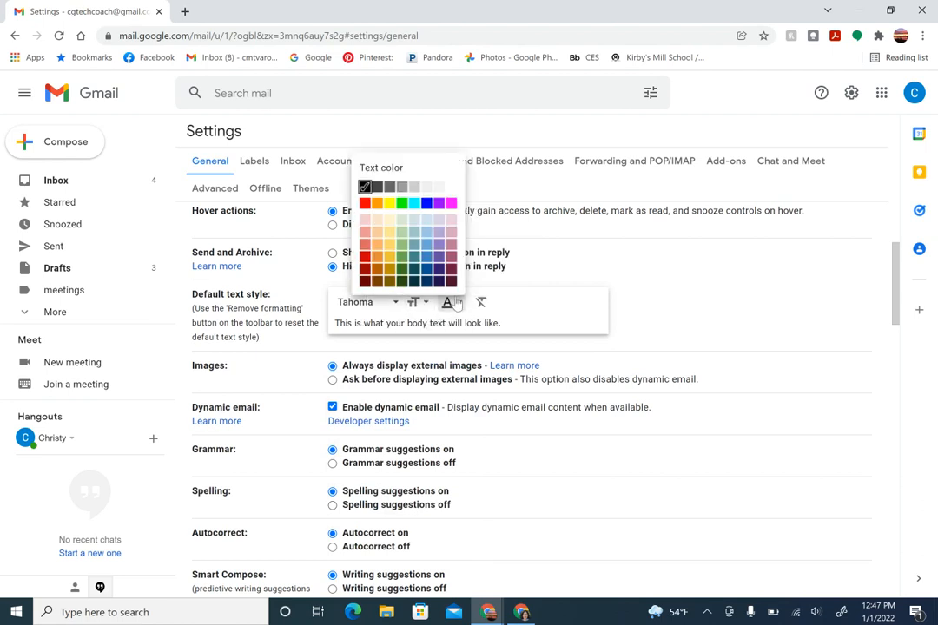
{"action": "left_click", "coordinate": [481, 302]}
Set the font of the default text style to Narrow.
{"action": "left_click", "coordinate": [365, 301]}
{"action": "left_click", "coordinate": [380, 412]}
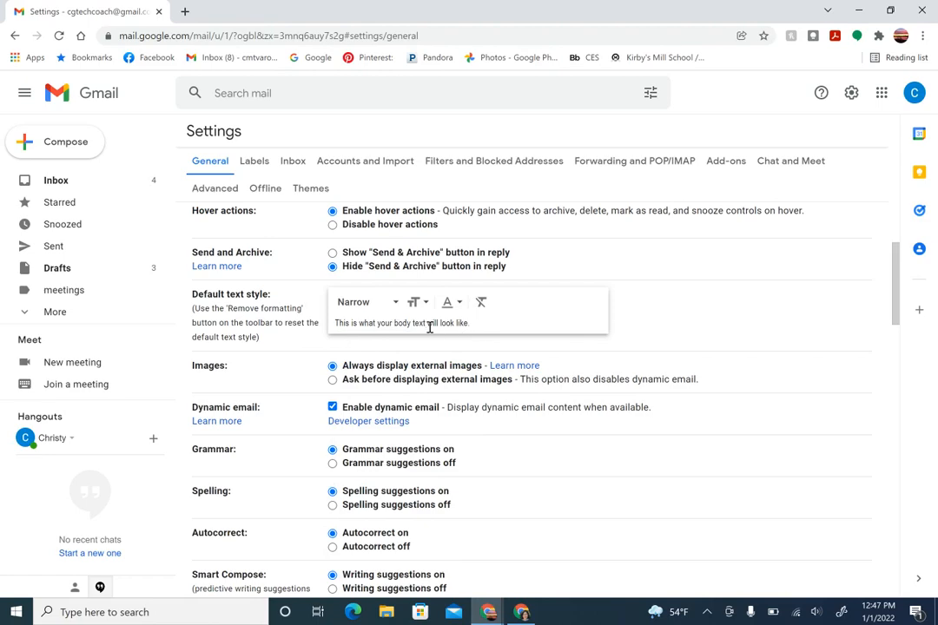
Review the remaining General settings, from grammar and Smart Compose down to the signature and vacation responder sections.
{"action": "scroll", "coordinate": [556, 447], "scroll_direction": "down", "scroll_amount": 1}
{"action": "scroll", "coordinate": [521, 434], "scroll_direction": "down", "scroll_amount": 3}
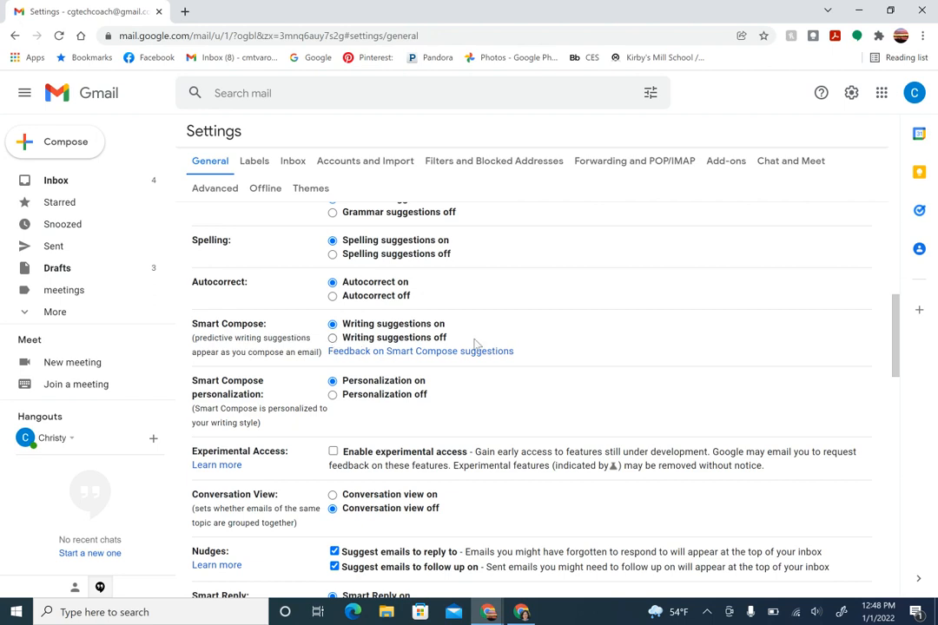
{"action": "scroll", "coordinate": [265, 390], "scroll_direction": "down", "scroll_amount": 10}
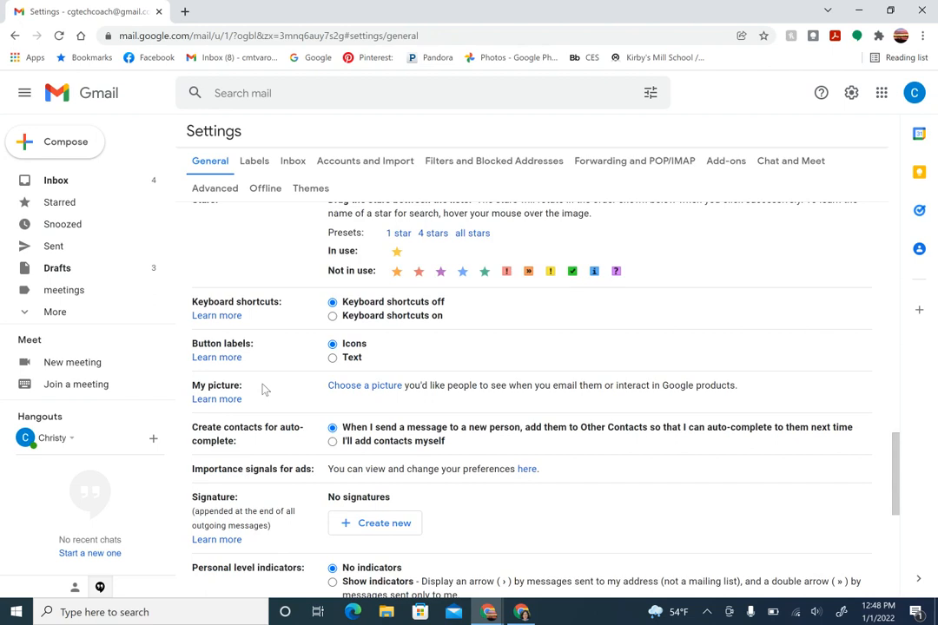
{"action": "scroll", "coordinate": [280, 398], "scroll_direction": "down", "scroll_amount": 1}
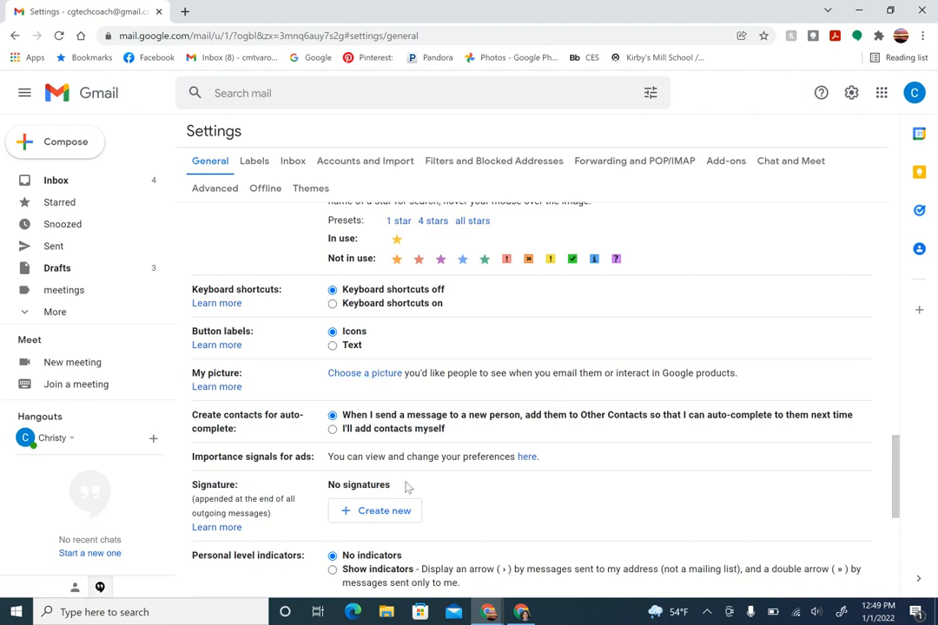
{"action": "scroll", "coordinate": [459, 477], "scroll_direction": "down", "scroll_amount": 1}
{"action": "scroll", "coordinate": [463, 477], "scroll_direction": "down", "scroll_amount": 1}
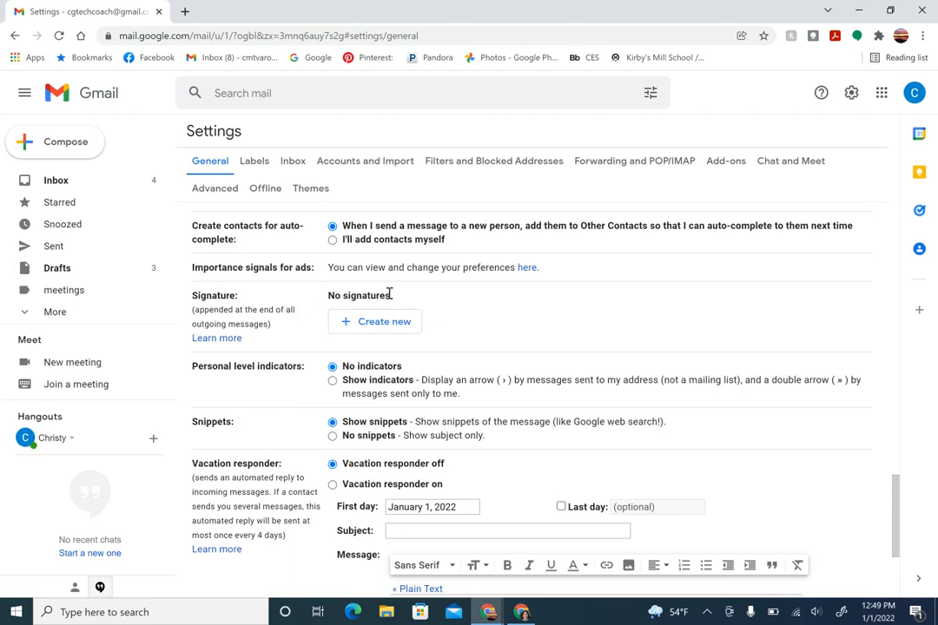
Create a new email signature named Primary.
{"action": "left_click", "coordinate": [376, 323]}
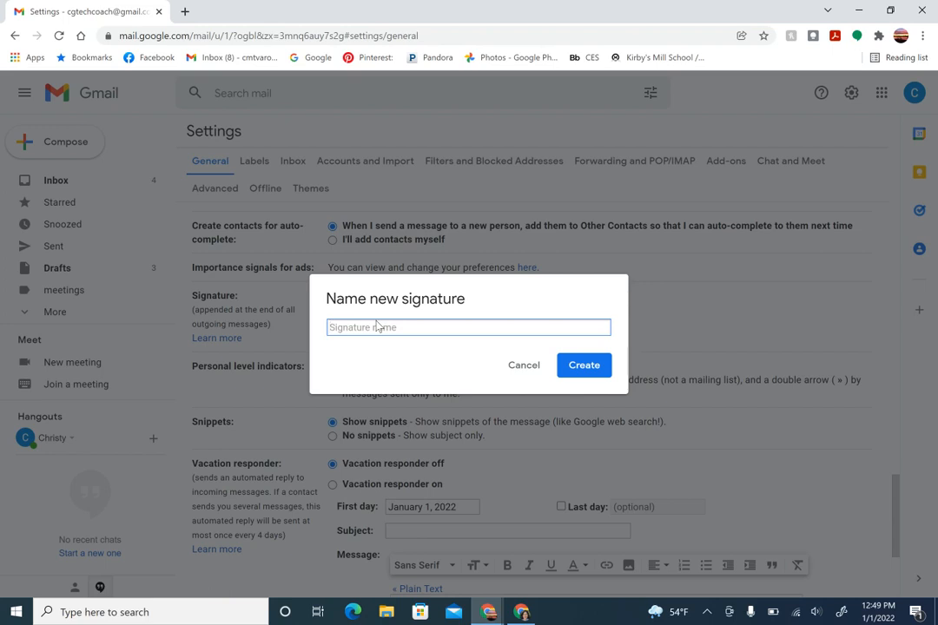
{"action": "type", "text": "Primary"}
{"action": "left_click", "coordinate": [584, 366]}
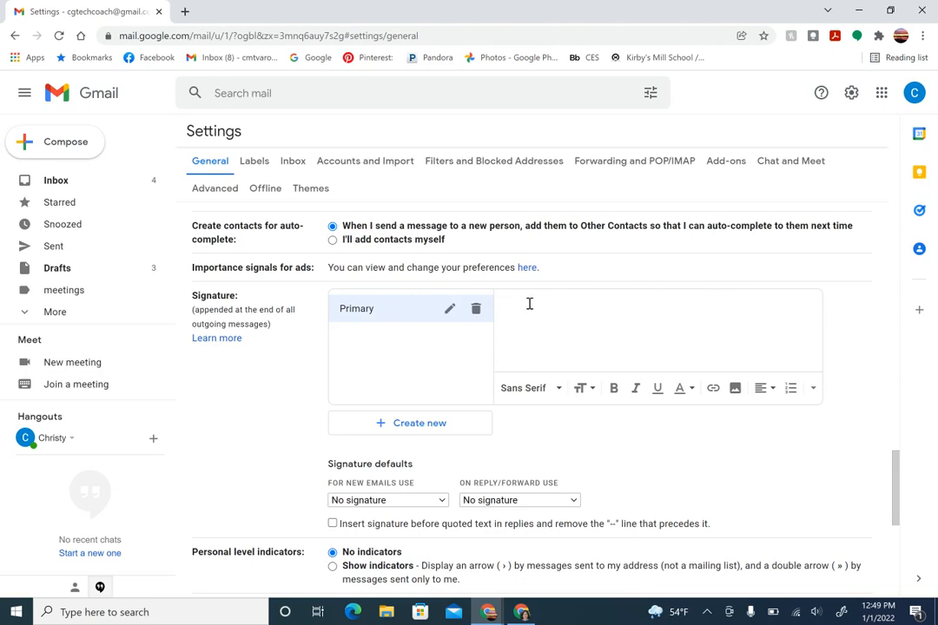
Fill the Primary signature with the sender's full name, the line MTPS and the copied tree picture at small size.
{"action": "type", "text": "Christy M. Green"}
{"action": "key", "text": "Return"}
{"action": "type", "text": "MTPS"}
{"action": "key", "text": "ctrl+v"}
{"action": "left_click", "coordinate": [570, 342]}
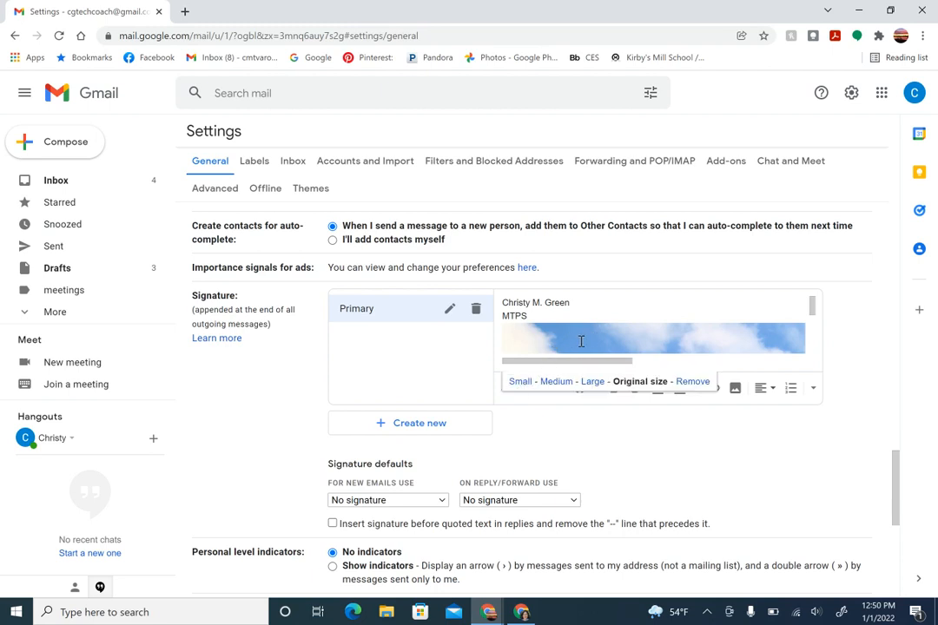
{"action": "left_click", "coordinate": [520, 382]}
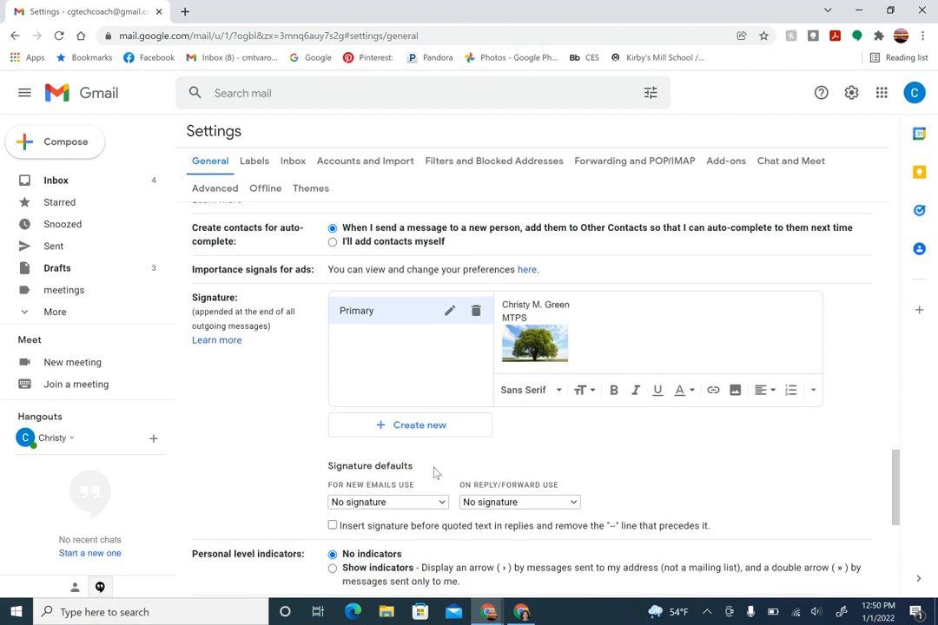
Make Primary the default signature for new emails, keep No signature for replies and forwards, and save the settings changes.
{"action": "scroll", "coordinate": [436, 474], "scroll_direction": "down", "scroll_amount": 1}
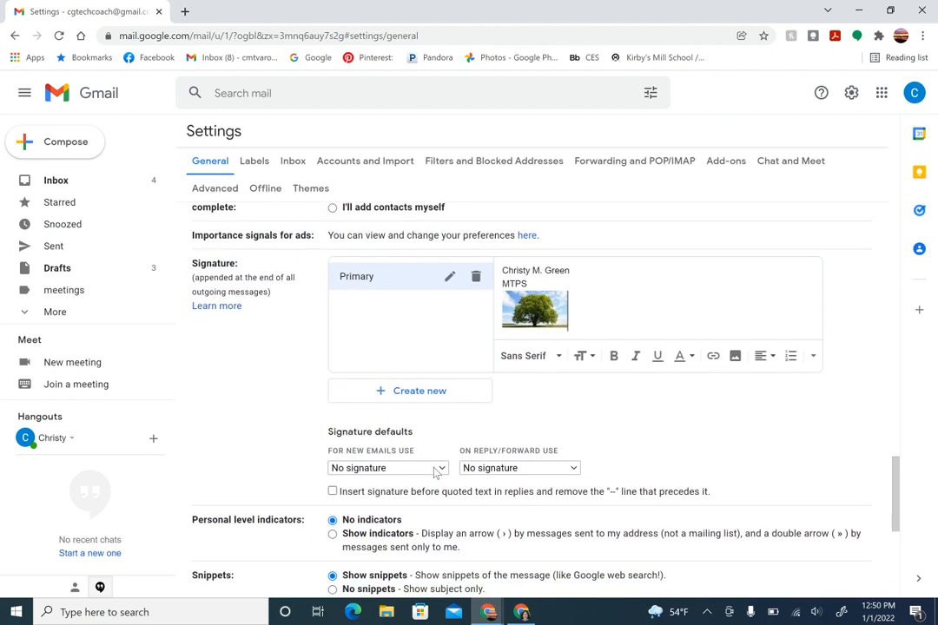
{"action": "left_click", "coordinate": [383, 469]}
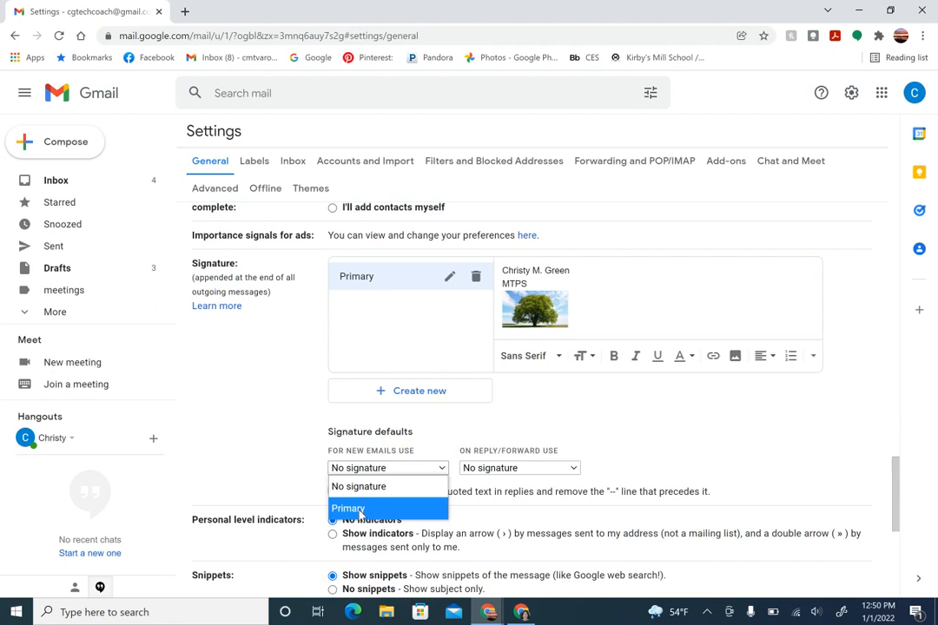
{"action": "left_click", "coordinate": [359, 509]}
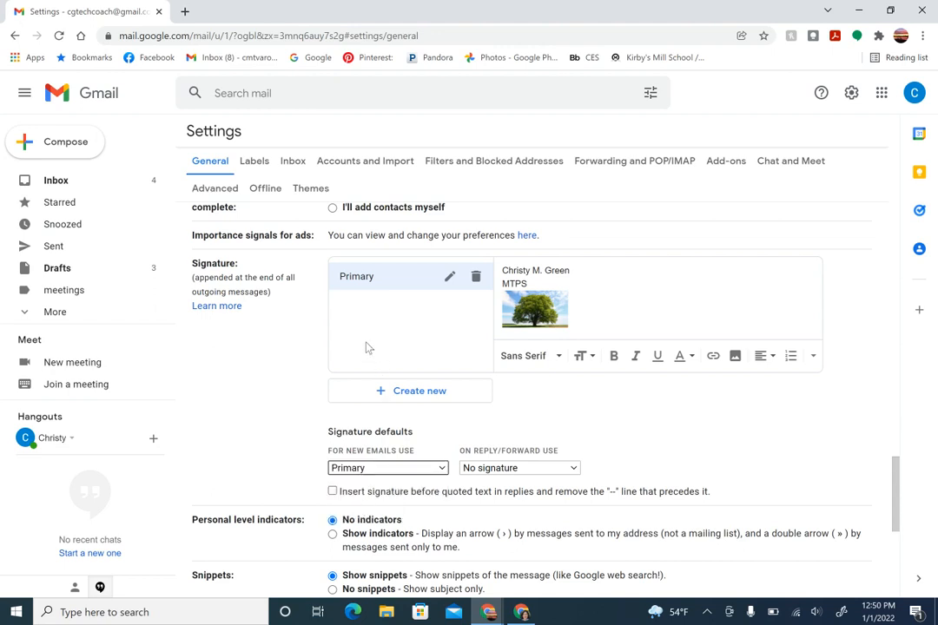
{"action": "left_click", "coordinate": [537, 470]}
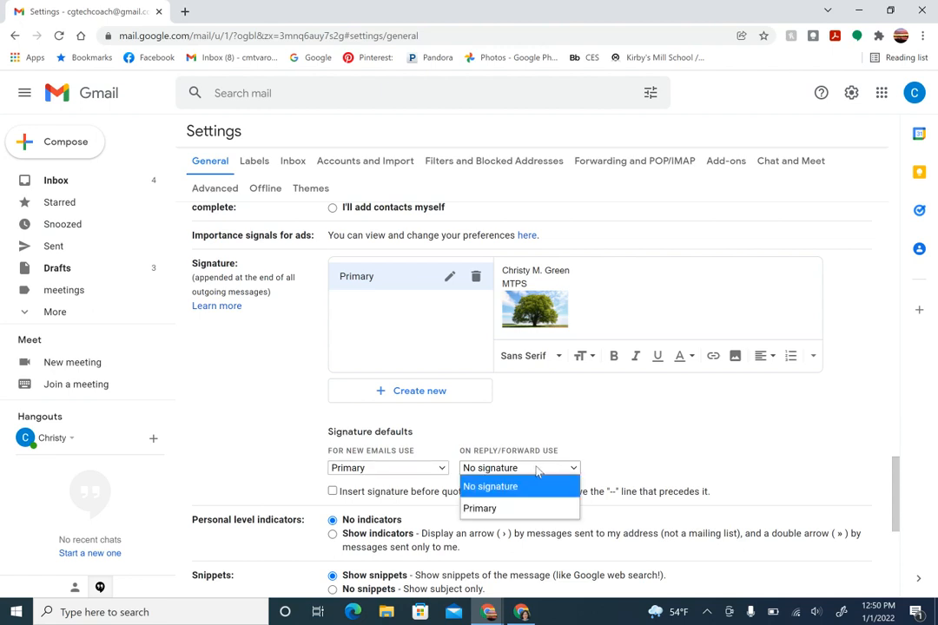
{"action": "left_click", "coordinate": [537, 470]}
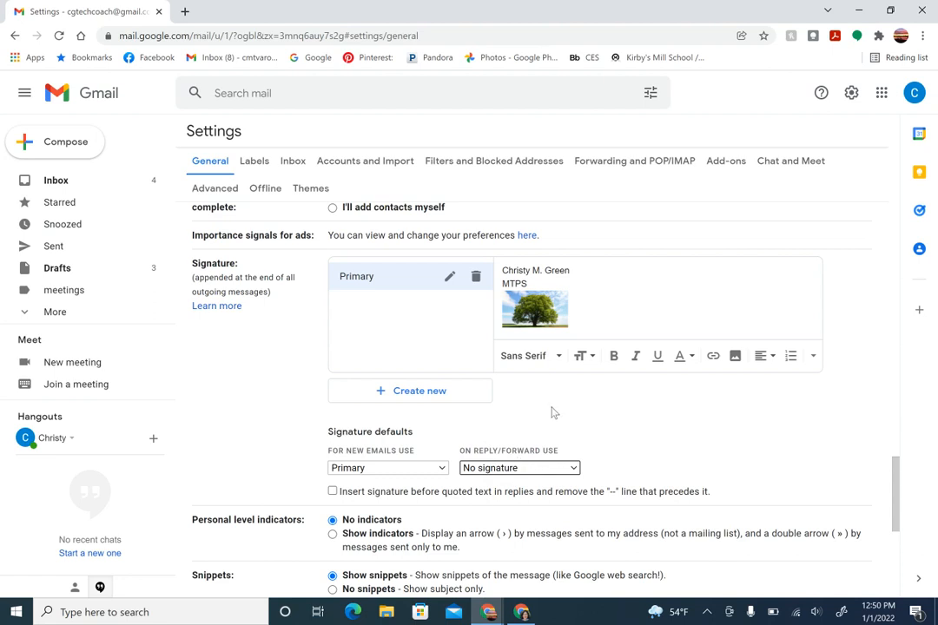
{"action": "scroll", "coordinate": [597, 429], "scroll_direction": "down", "scroll_amount": 4}
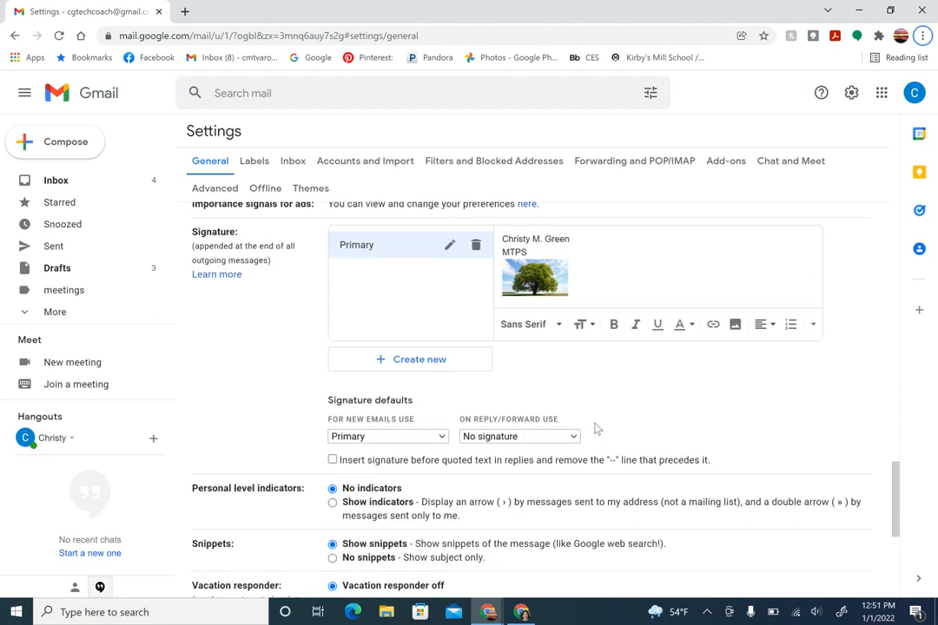
{"action": "scroll", "coordinate": [596, 429], "scroll_direction": "down", "scroll_amount": 2}
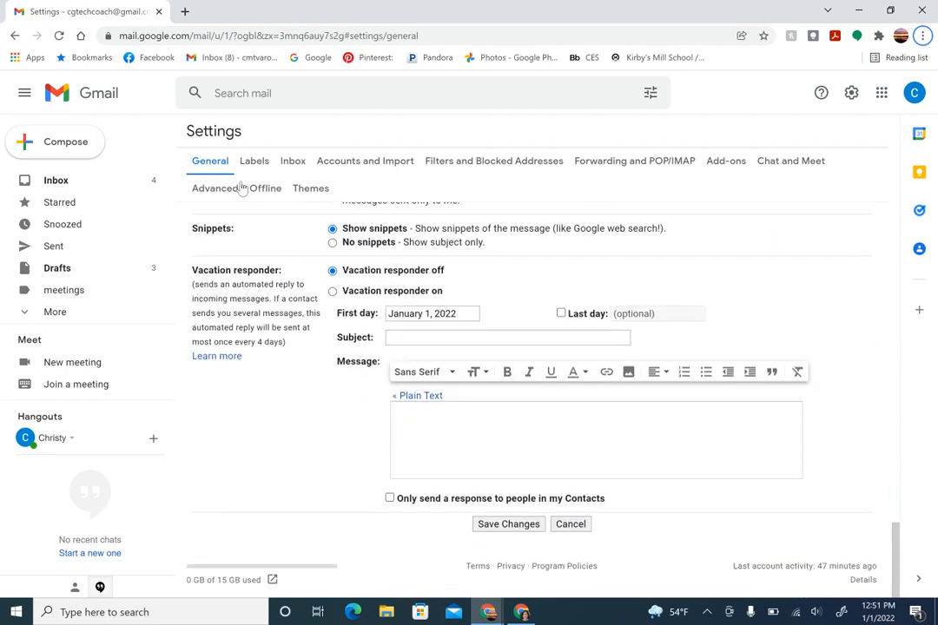
{"action": "left_click", "coordinate": [501, 527]}
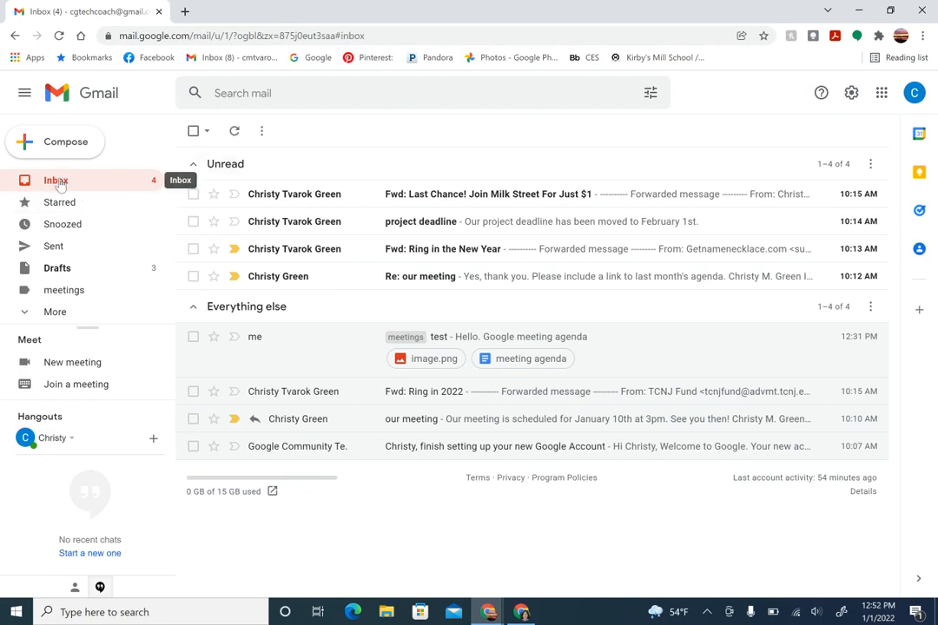
Mark the spam message "Fwd: Trending styles for tweens are here." as not spam and return to the inbox.
{"action": "left_click", "coordinate": [52, 314]}
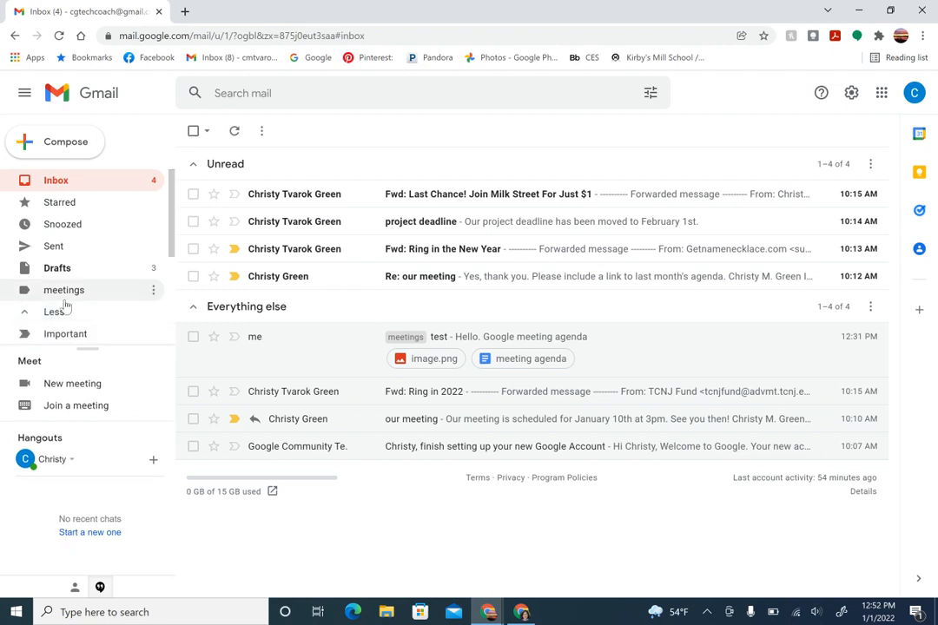
{"action": "scroll", "coordinate": [63, 304], "scroll_direction": "down", "scroll_amount": 3}
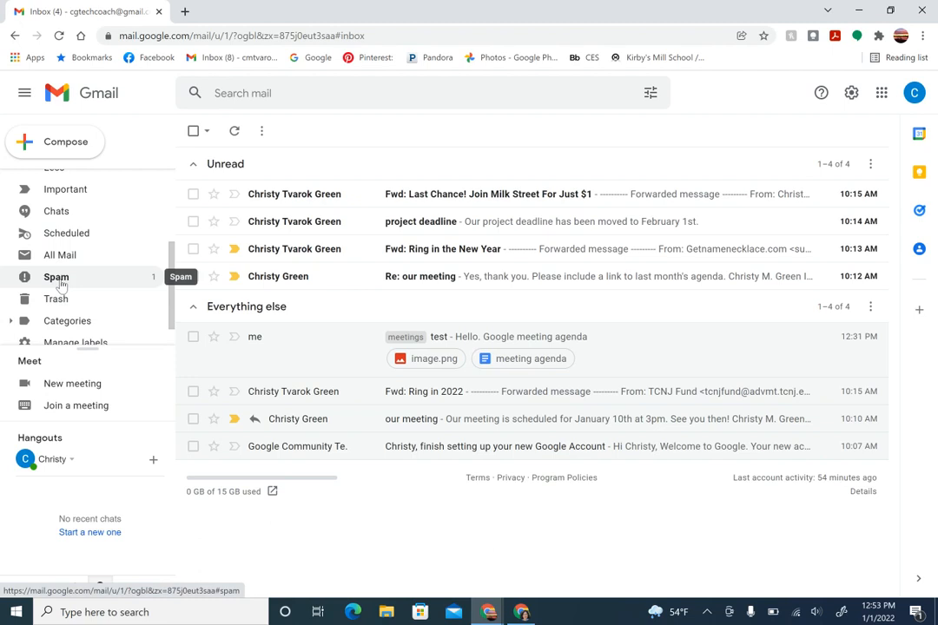
{"action": "left_click", "coordinate": [57, 277]}
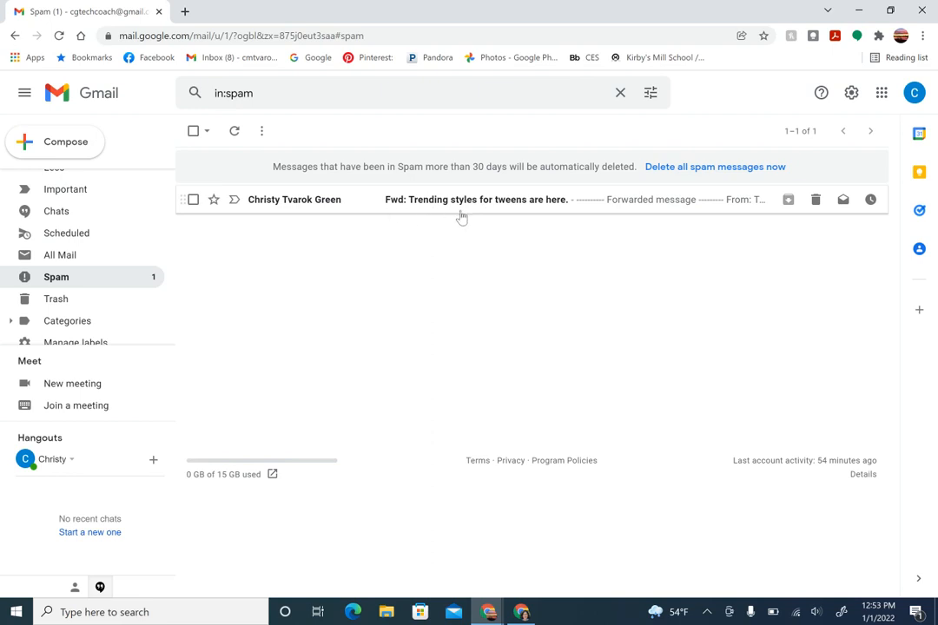
{"action": "left_click", "coordinate": [193, 200]}
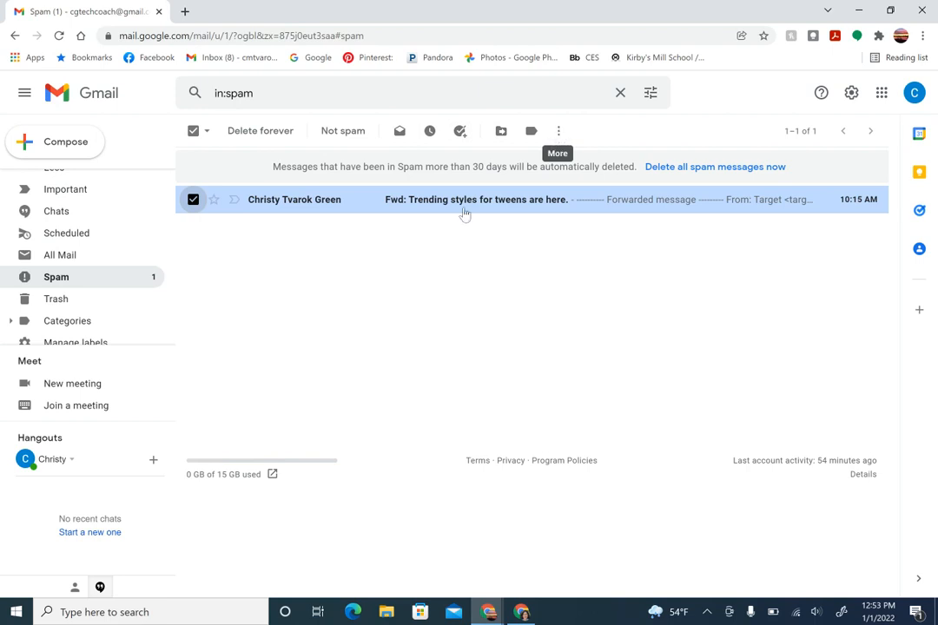
{"action": "left_click", "coordinate": [343, 131]}
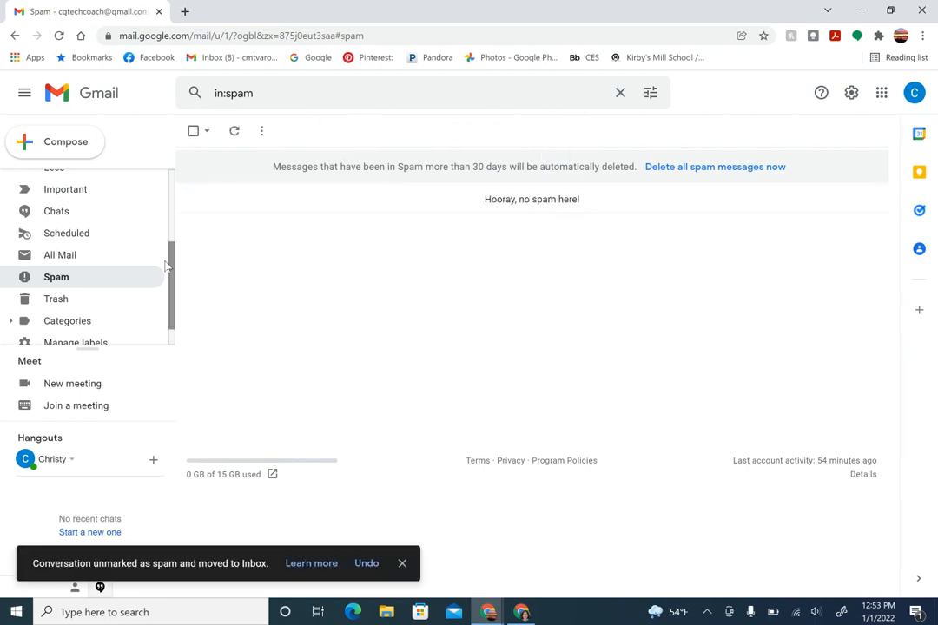
{"action": "scroll", "coordinate": [96, 262], "scroll_direction": "down", "scroll_amount": 1}
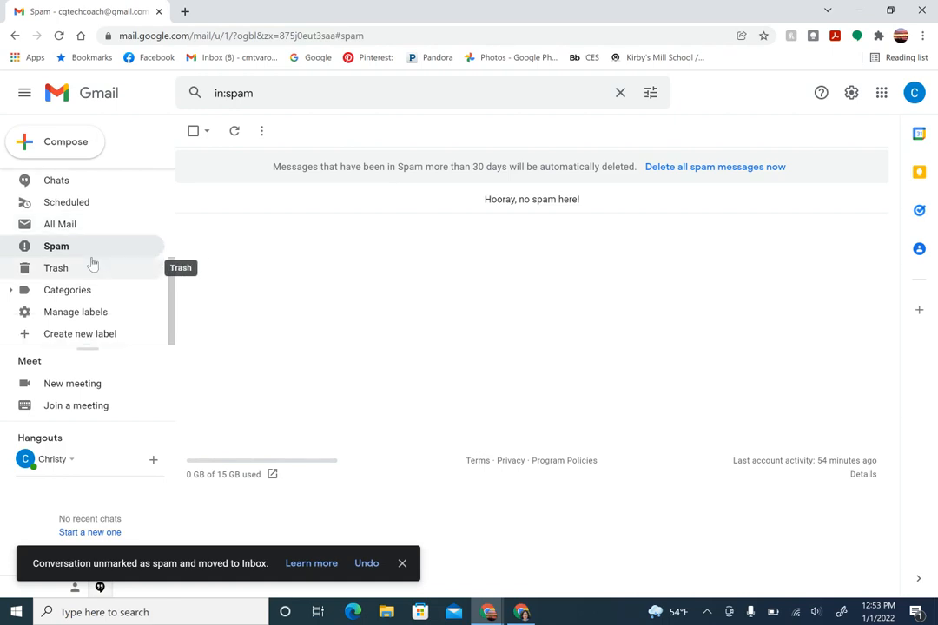
{"action": "scroll", "coordinate": [93, 263], "scroll_direction": "up", "scroll_amount": 2}
{"action": "left_click", "coordinate": [153, 180]}
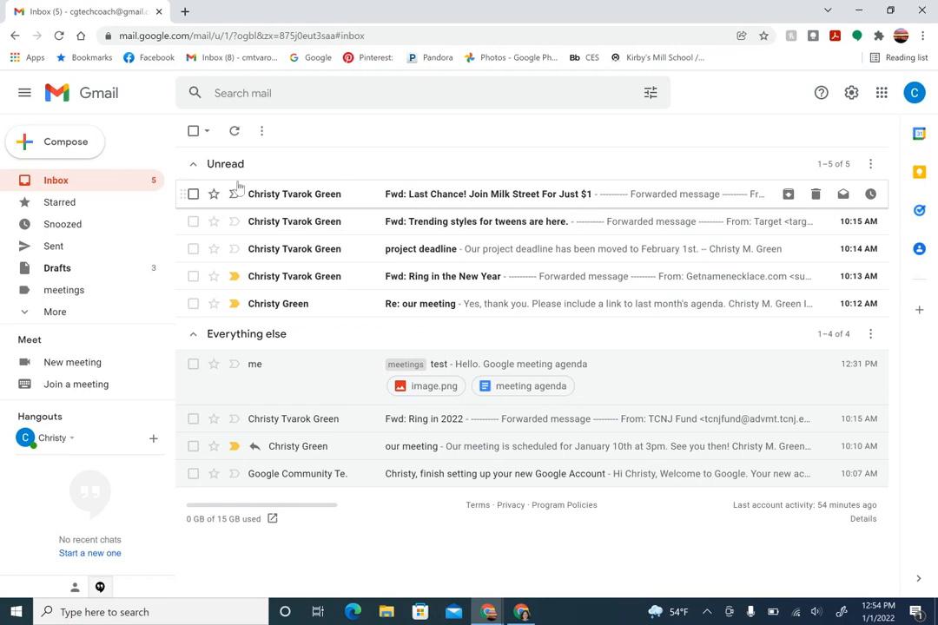
Mark the message "Fwd: Last Chance! Join Milk Street For Just $1" as spam and undo it.
{"action": "left_click", "coordinate": [193, 193]}
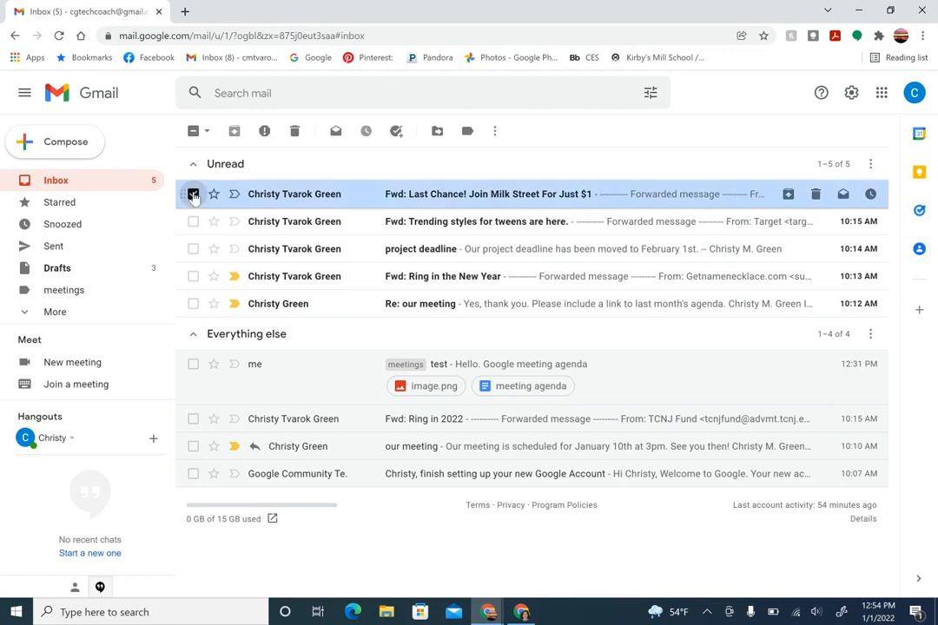
{"action": "left_click", "coordinate": [265, 132]}
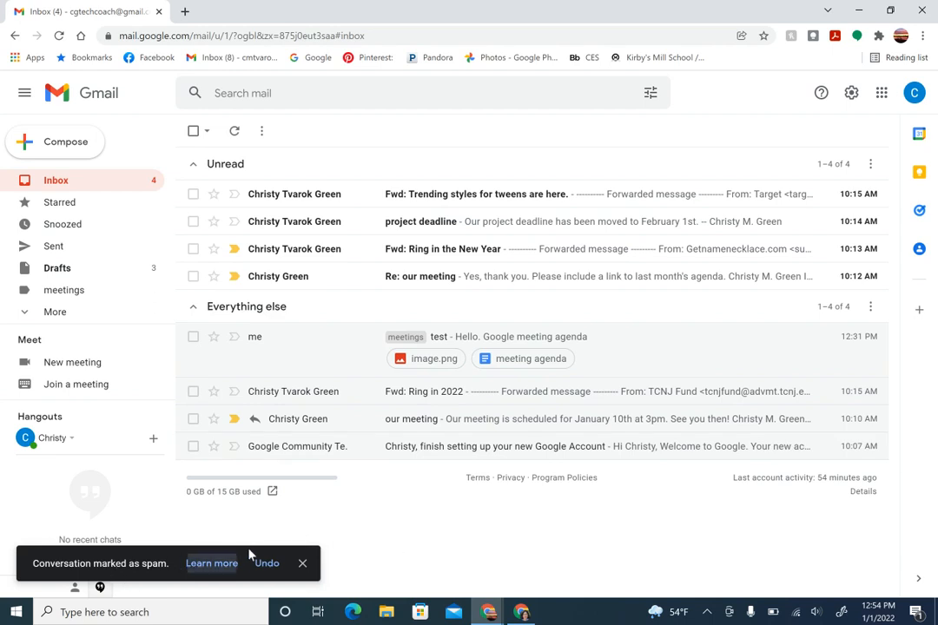
{"action": "left_click", "coordinate": [266, 565]}
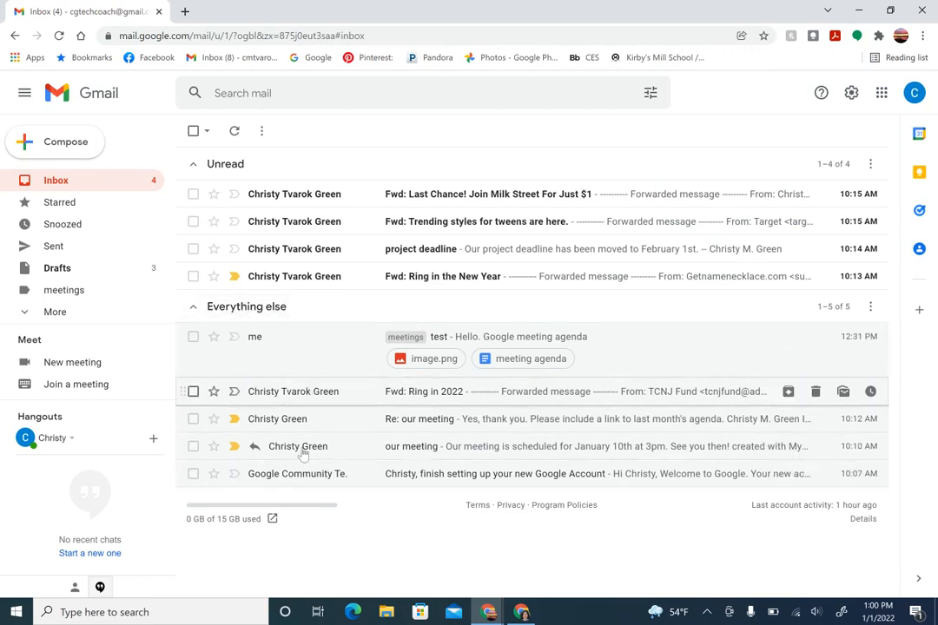
Show all inbox messages in one full list and check the Newest and Oldest ordering choices.
{"action": "left_click", "coordinate": [831, 309]}
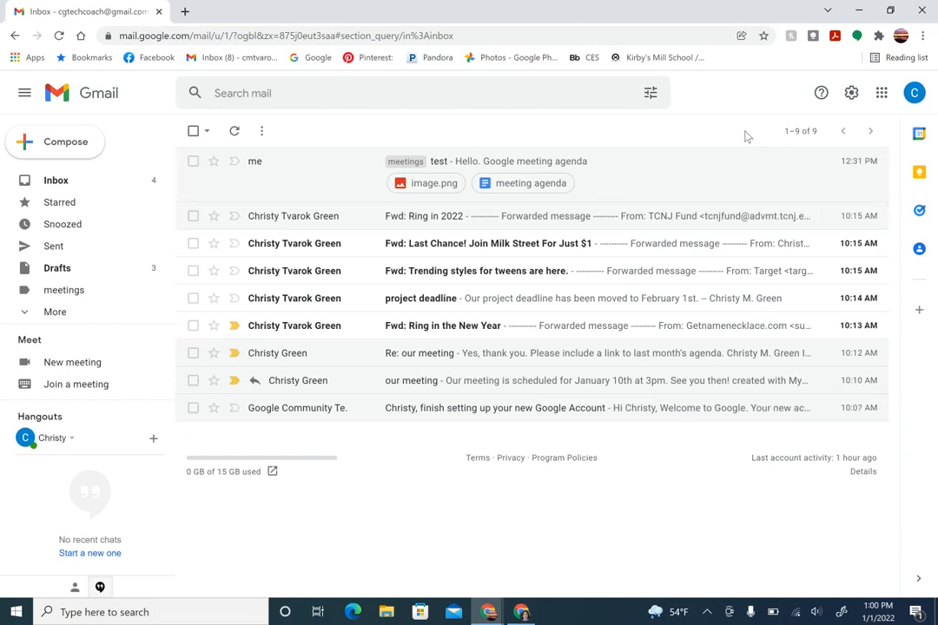
{"action": "left_click", "coordinate": [806, 132]}
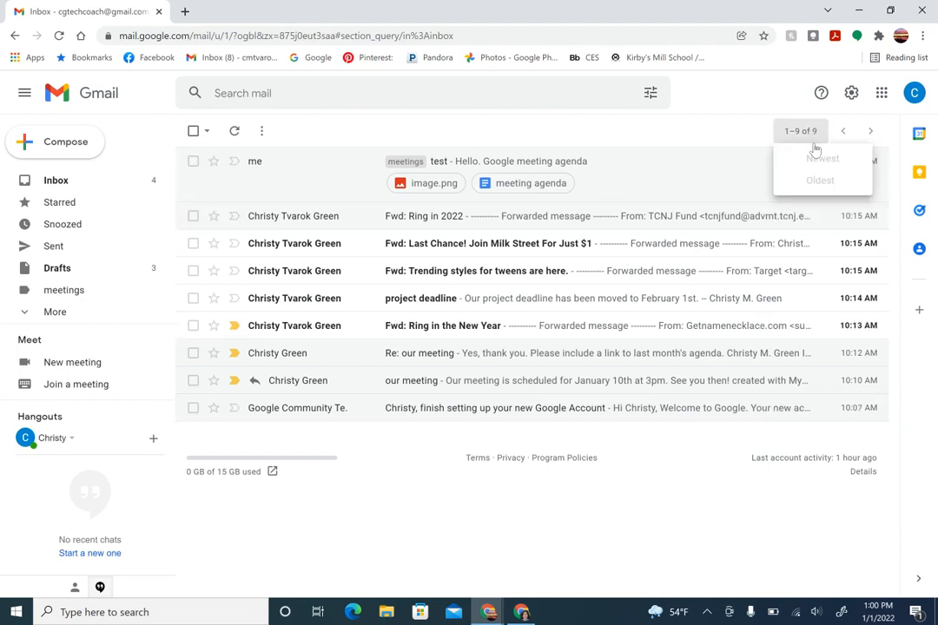
{"action": "left_click", "coordinate": [822, 160]}
{"action": "left_click", "coordinate": [805, 131]}
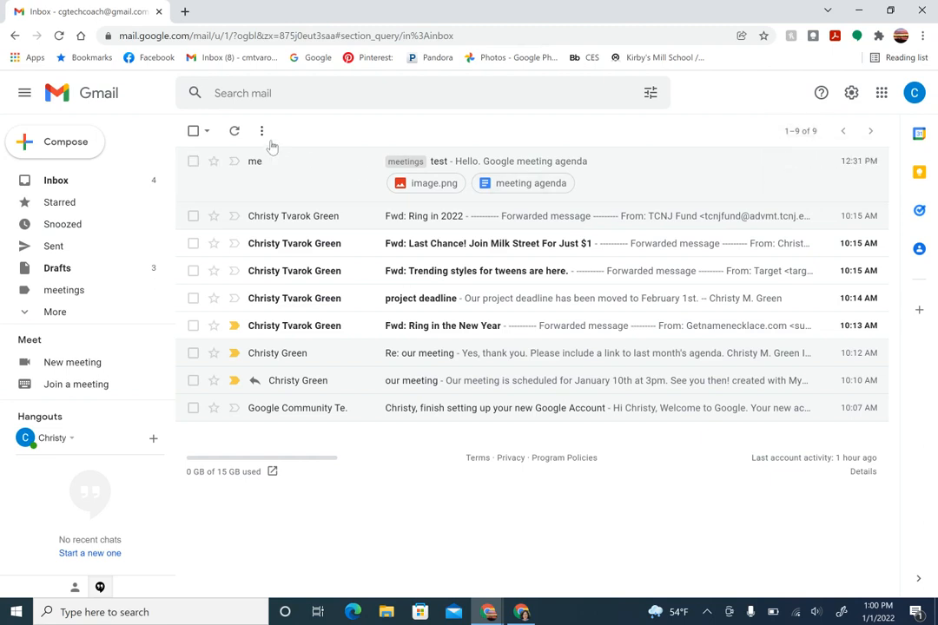
Select all conversations in the full list and go back to the inbox divided into Unread and Everything else.
{"action": "left_click", "coordinate": [193, 135]}
{"action": "left_click", "coordinate": [194, 132]}
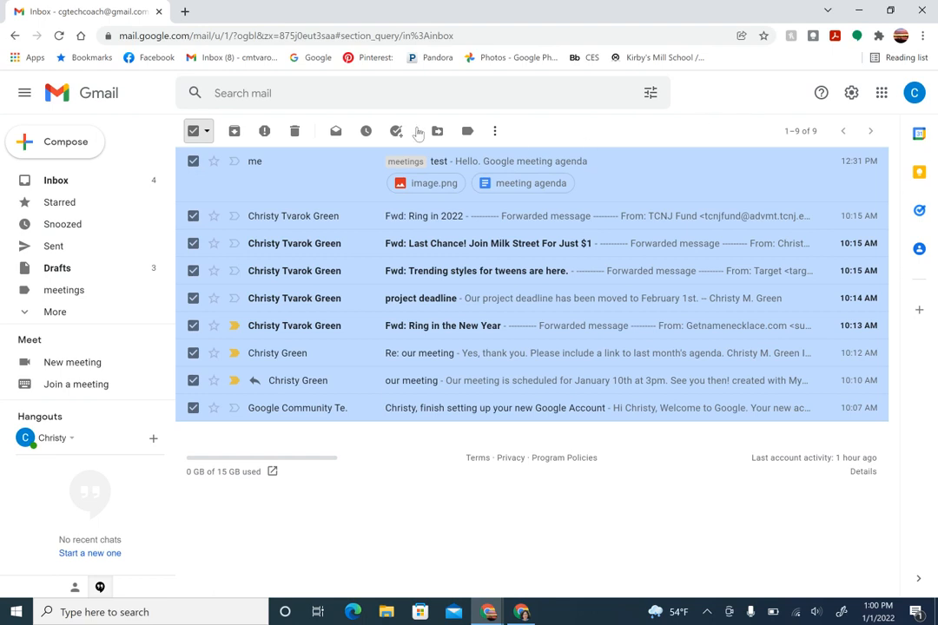
{"action": "left_click", "coordinate": [804, 135]}
{"action": "left_click", "coordinate": [15, 37]}
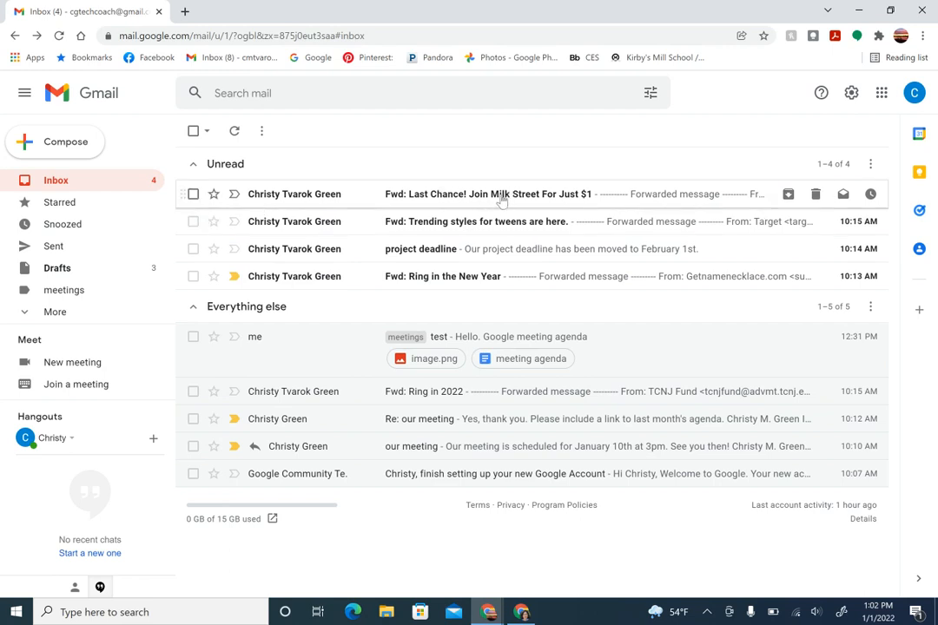
Archive the message "Fwd: Last Chance! Join Milk Street For Just $1" and look through the expanded folder list.
{"action": "left_click", "coordinate": [193, 195]}
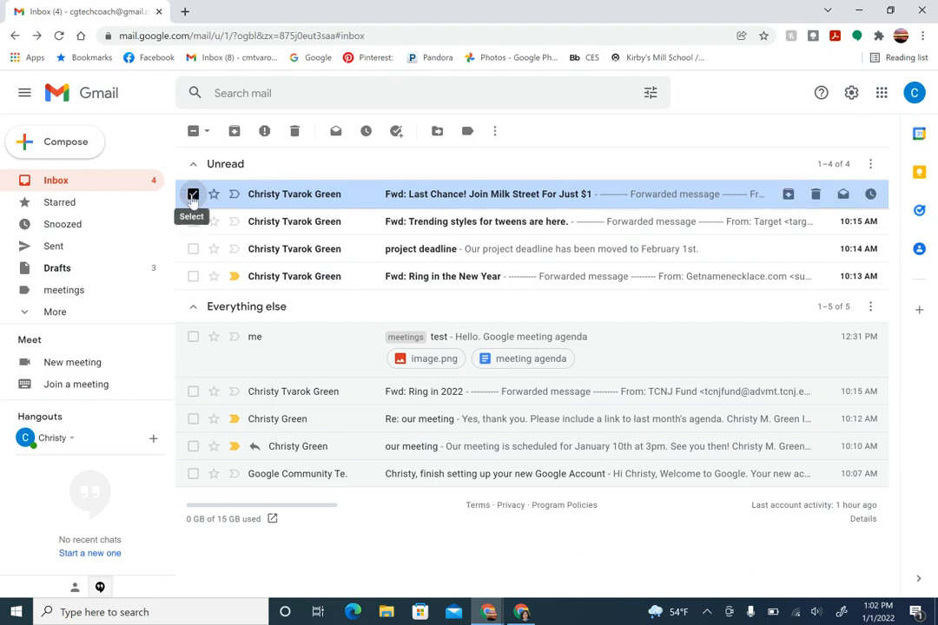
{"action": "left_click", "coordinate": [235, 132]}
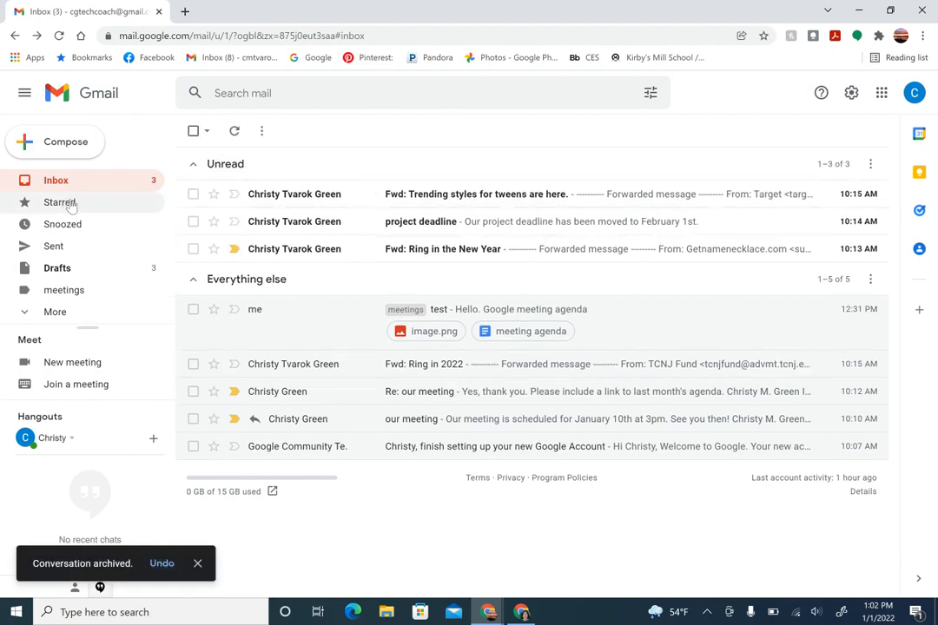
{"action": "left_click", "coordinate": [50, 312]}
{"action": "scroll", "coordinate": [51, 315], "scroll_direction": "down", "scroll_amount": 4}
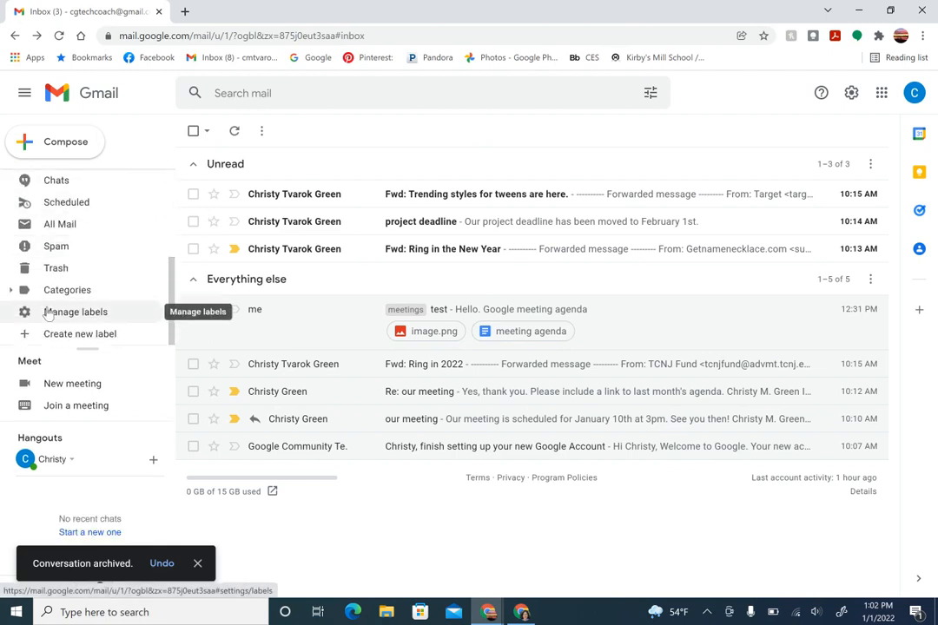
{"action": "scroll", "coordinate": [74, 228], "scroll_direction": "up", "scroll_amount": 4}
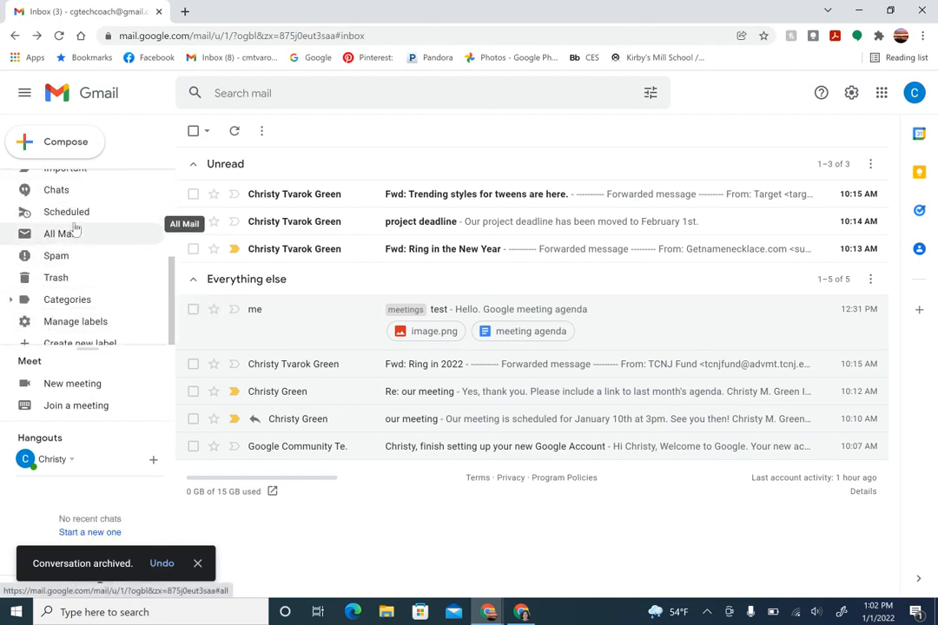
Search the mail for "milk" to locate the archived message and return to the inbox.
{"action": "left_click", "coordinate": [357, 95]}
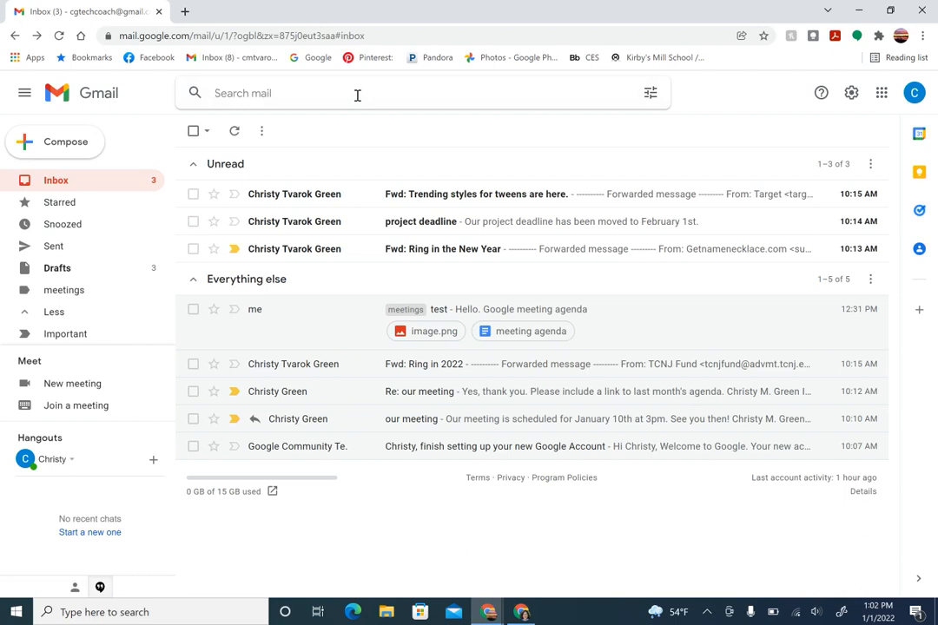
{"action": "type", "text": "milk"}
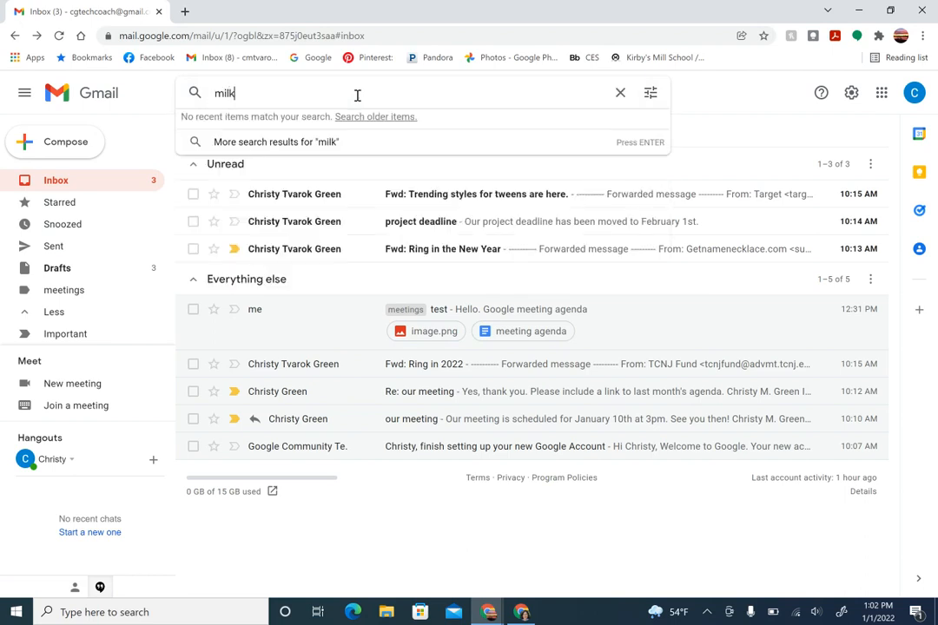
{"action": "key", "text": "Return"}
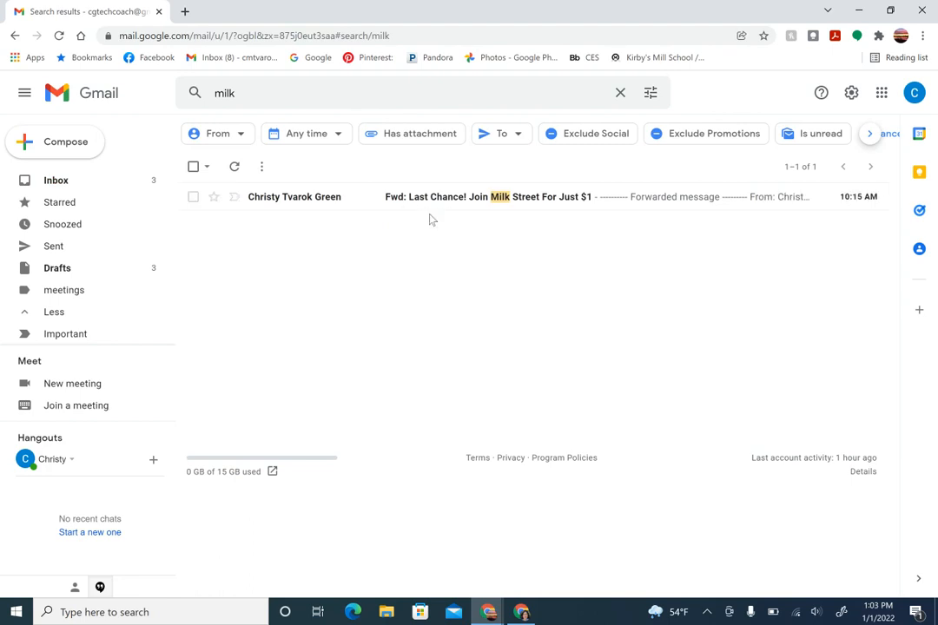
{"action": "left_click", "coordinate": [13, 36]}
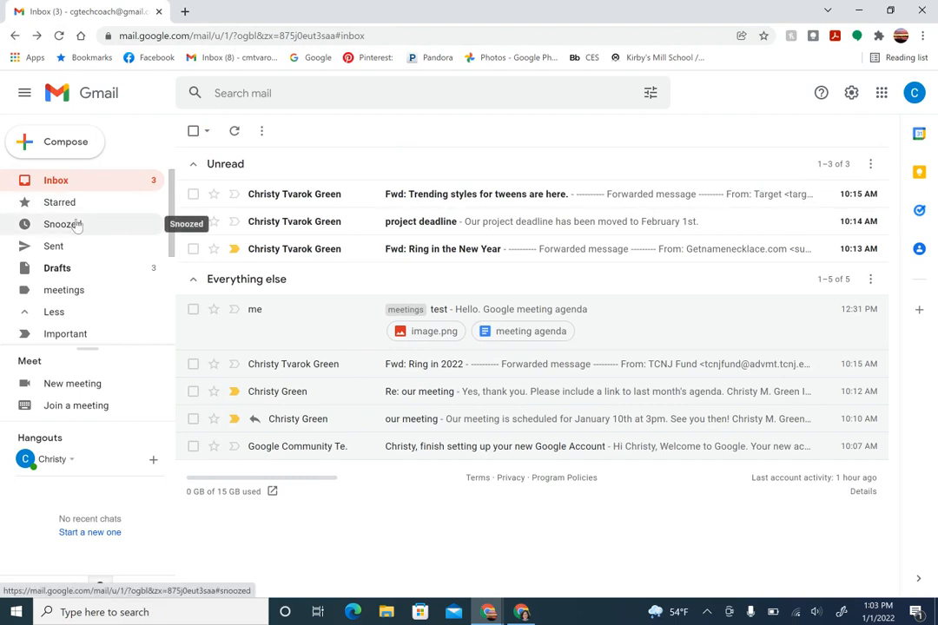
{"action": "scroll", "coordinate": [76, 225], "scroll_direction": "down", "scroll_amount": 3}
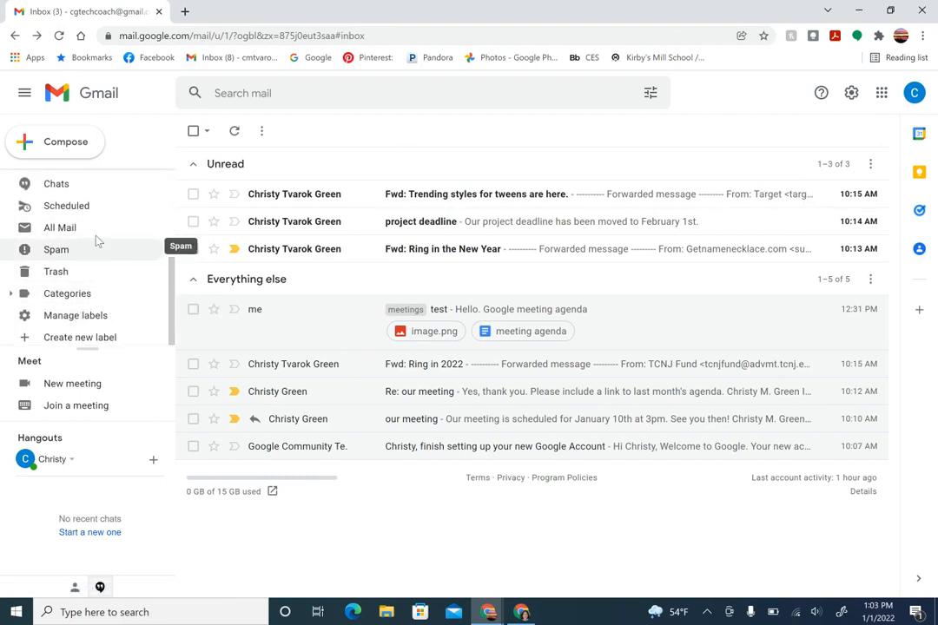
{"action": "scroll", "coordinate": [96, 242], "scroll_direction": "up", "scroll_amount": 3}
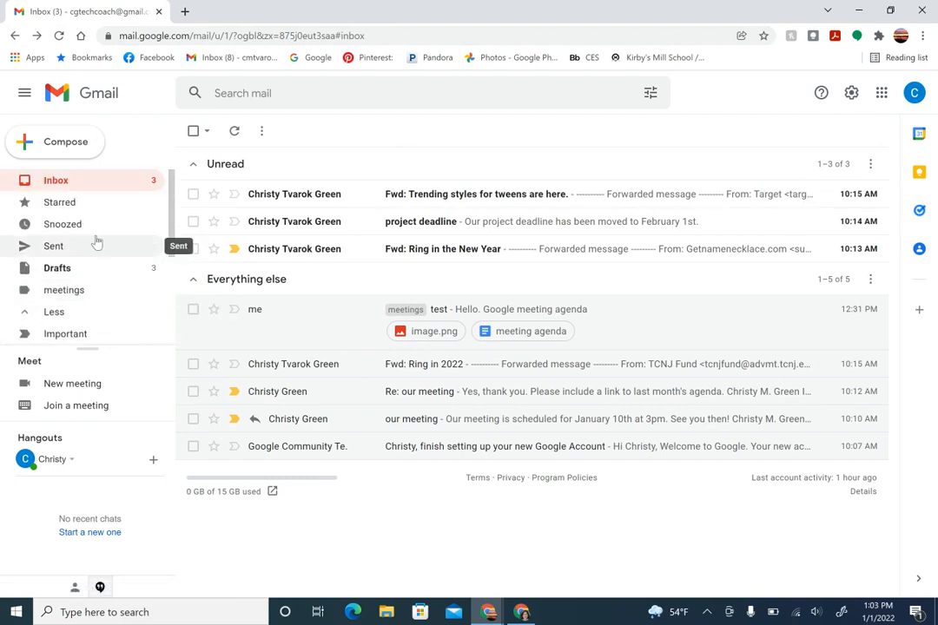
{"action": "left_click", "coordinate": [420, 98]}
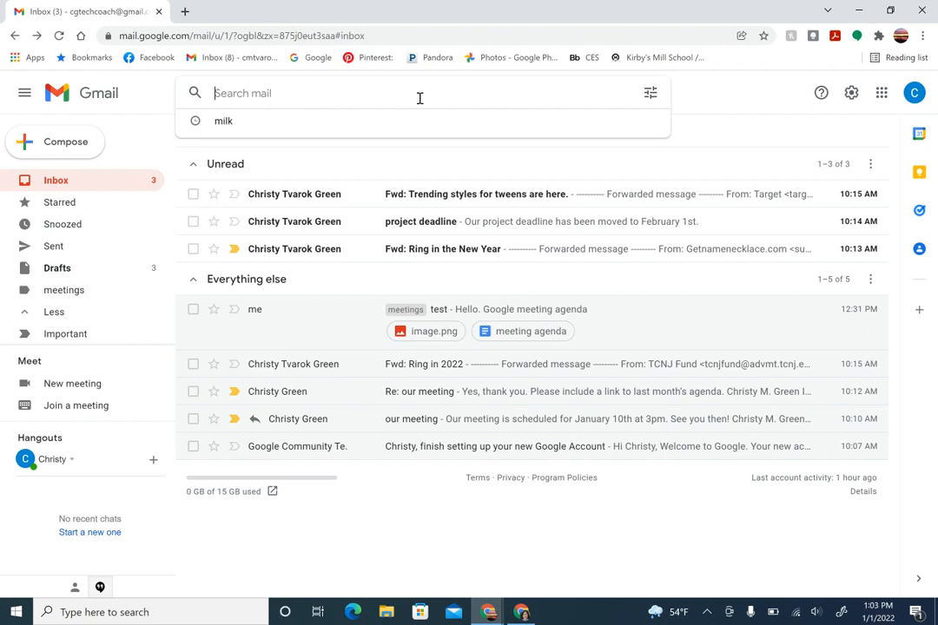
{"action": "left_click", "coordinate": [451, 139]}
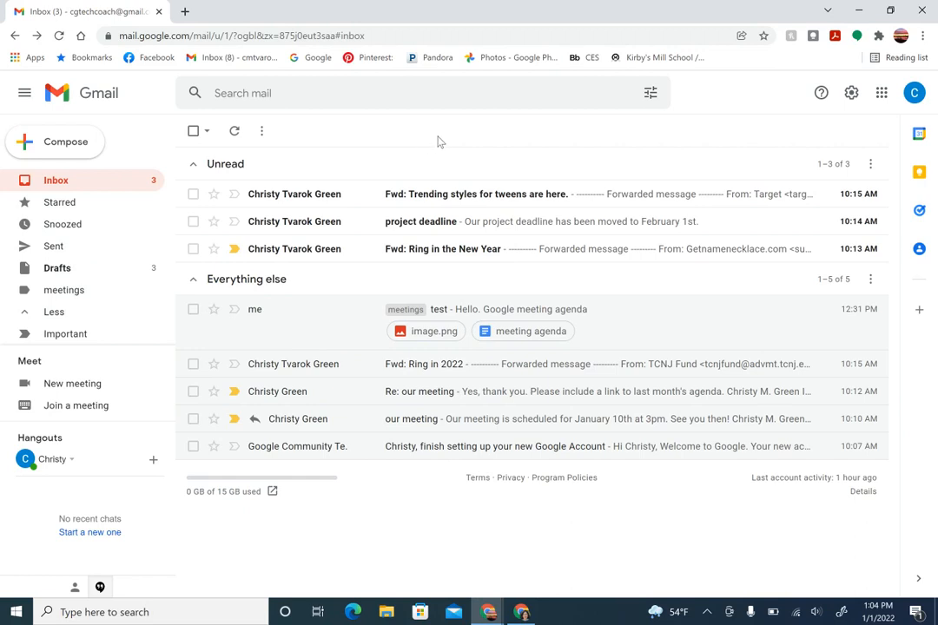
Select the three unread messages individually, clear that selection, and toggle the selection of all conversations on and off.
{"action": "left_click", "coordinate": [193, 193]}
{"action": "left_click", "coordinate": [193, 222]}
{"action": "left_click", "coordinate": [193, 248]}
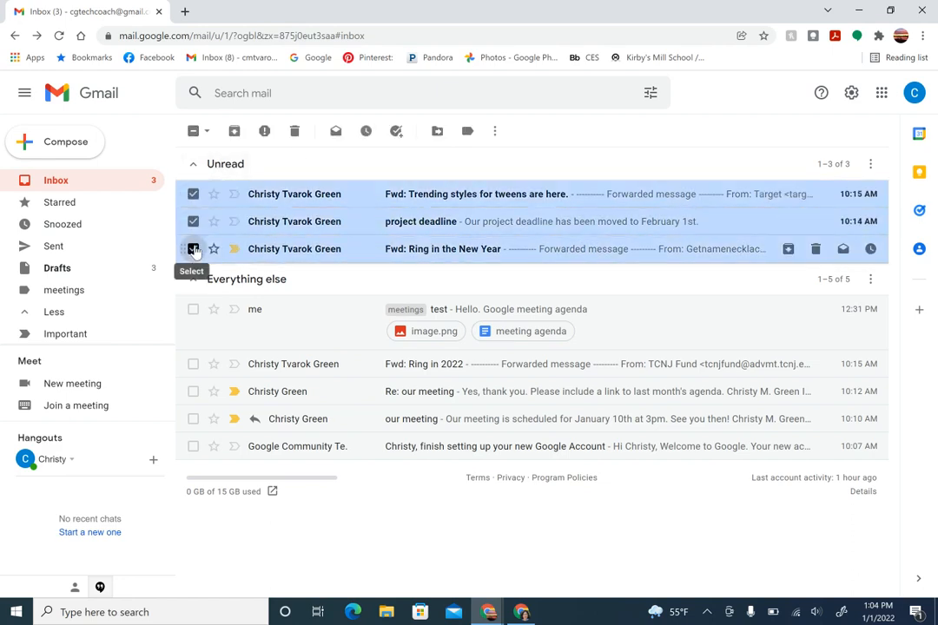
{"action": "left_click", "coordinate": [193, 130]}
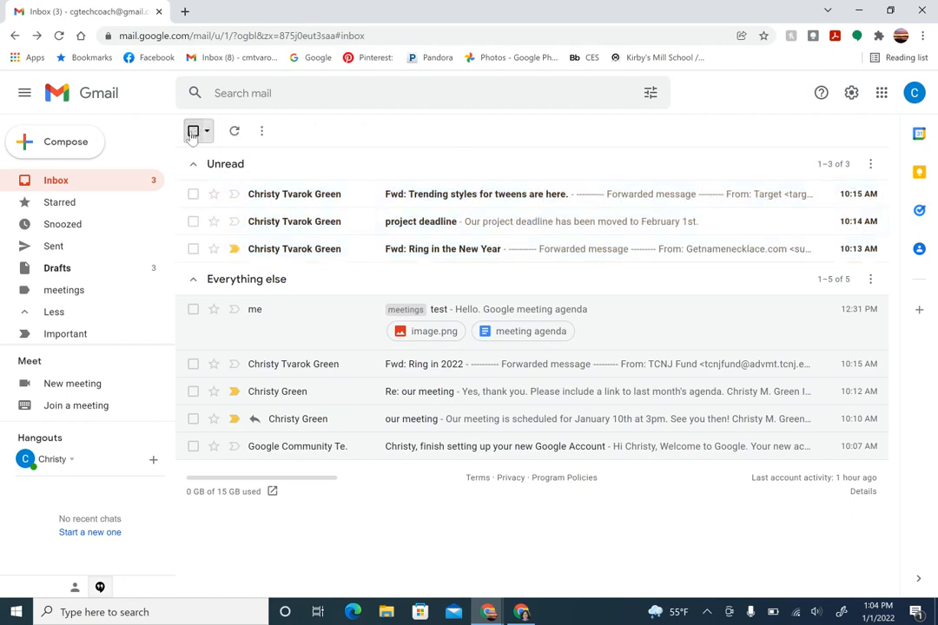
{"action": "left_click", "coordinate": [193, 132]}
{"action": "left_click", "coordinate": [193, 131]}
Select all read conversations and apply a new label named "saved 21-22" to them.
{"action": "left_click", "coordinate": [206, 131]}
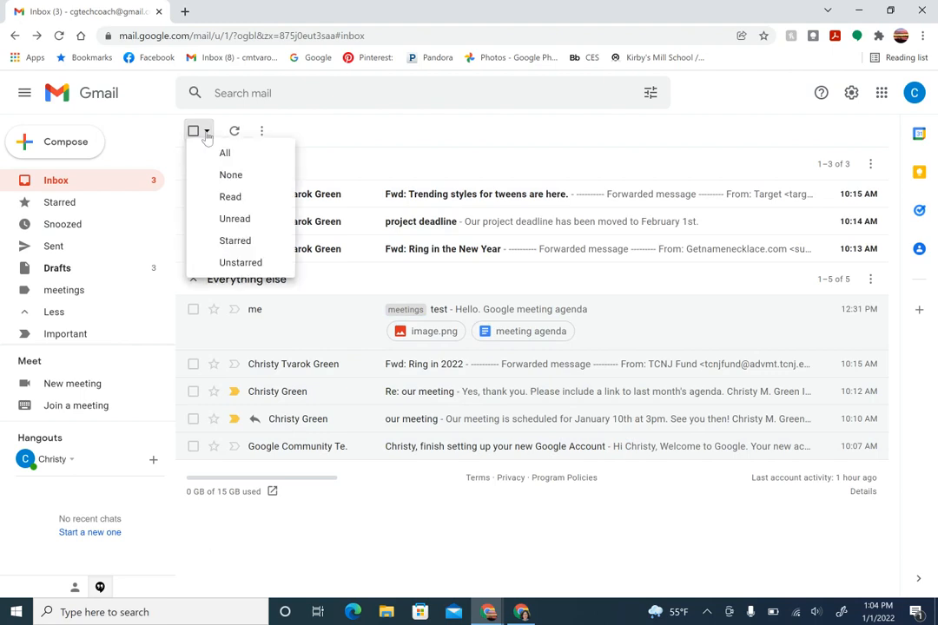
{"action": "left_click", "coordinate": [230, 197]}
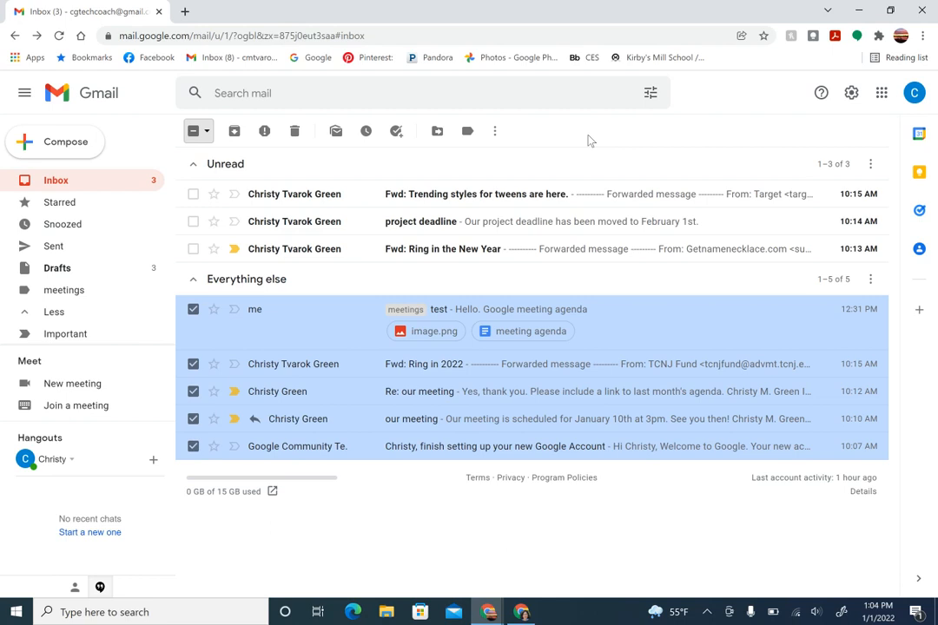
{"action": "left_click", "coordinate": [467, 132]}
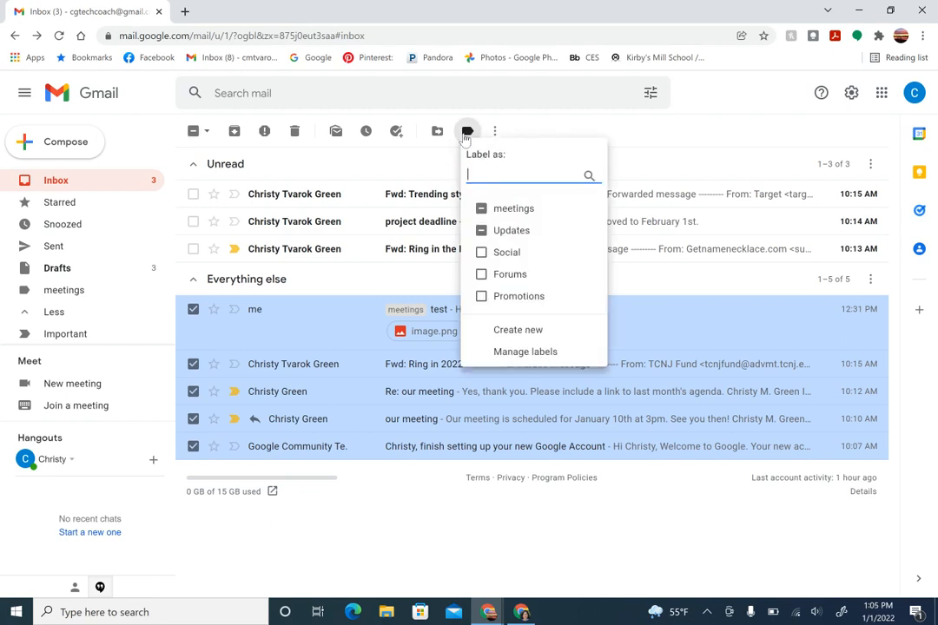
{"action": "left_click", "coordinate": [539, 333]}
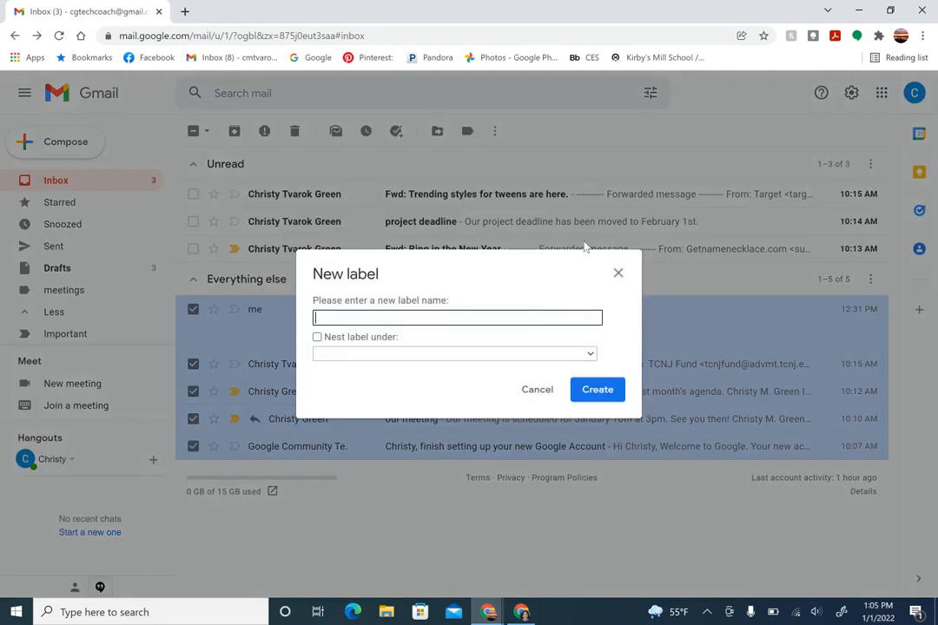
{"action": "type", "text": "saved 21-22"}
{"action": "left_click", "coordinate": [595, 391]}
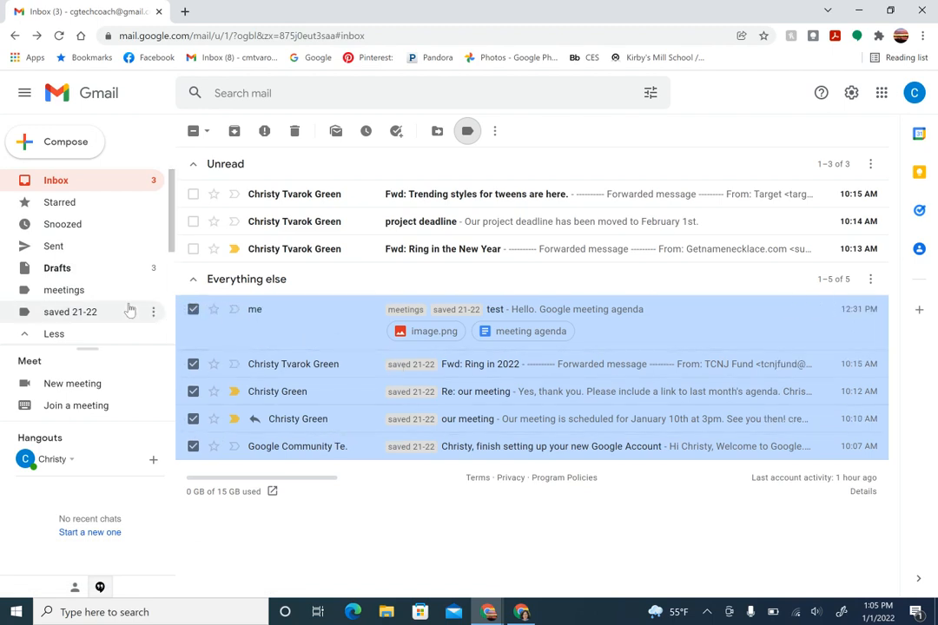
Review the conversations labeled "saved 21-22", and collapse and re-expand the Everything else section of the inbox.
{"action": "left_click", "coordinate": [63, 318]}
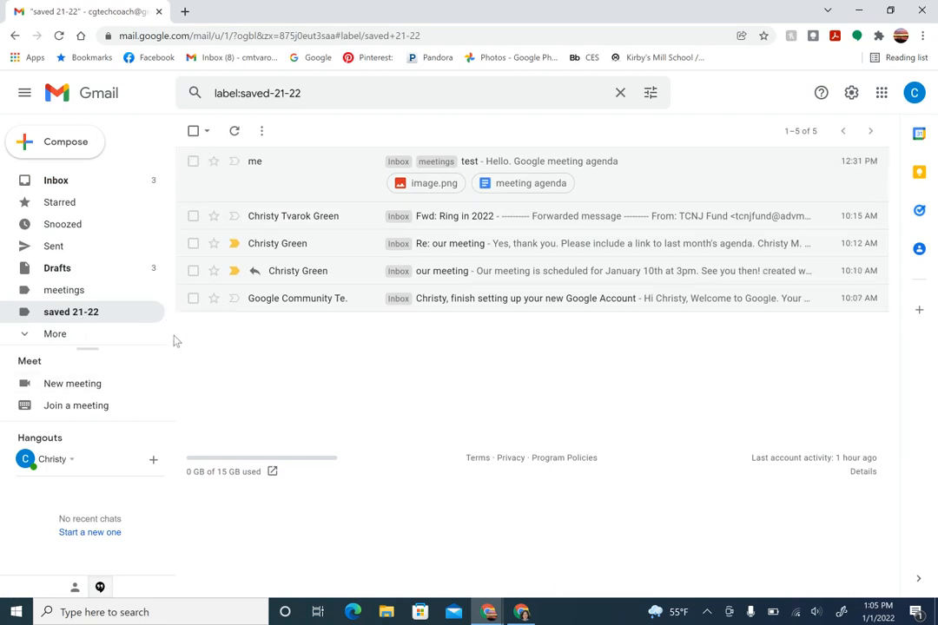
{"action": "left_click", "coordinate": [15, 36]}
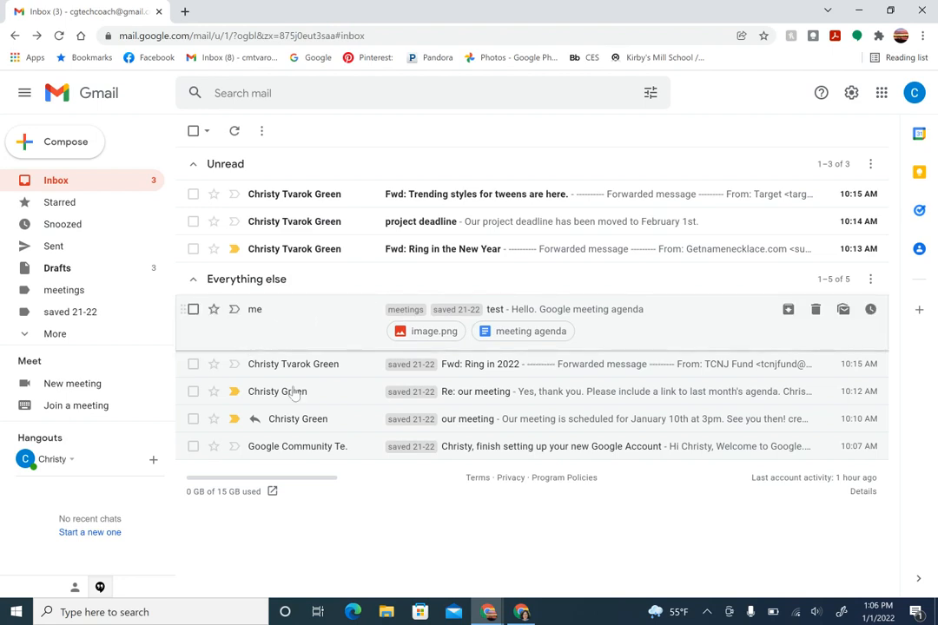
{"action": "left_click", "coordinate": [193, 279]}
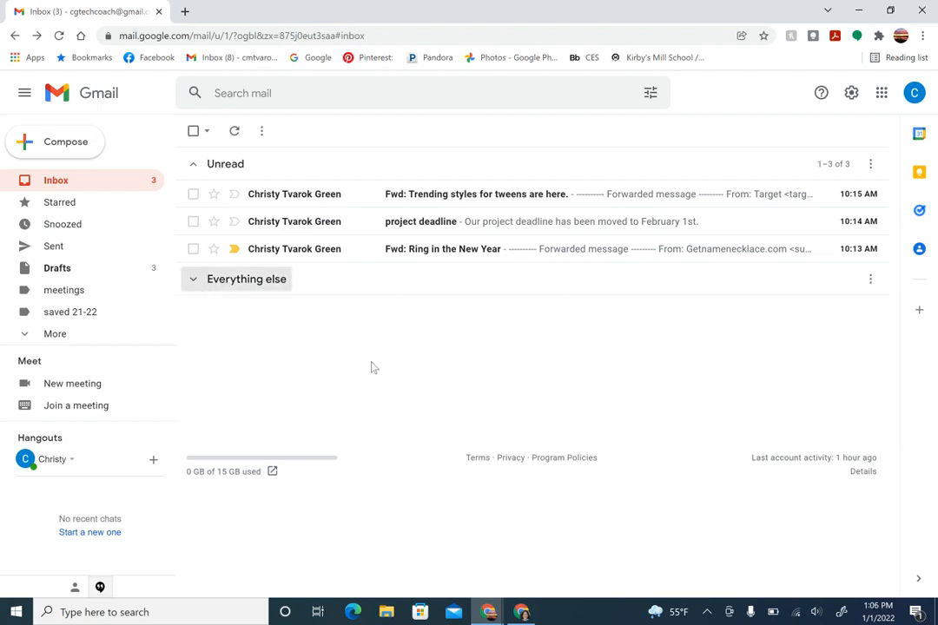
{"action": "left_click", "coordinate": [194, 283]}
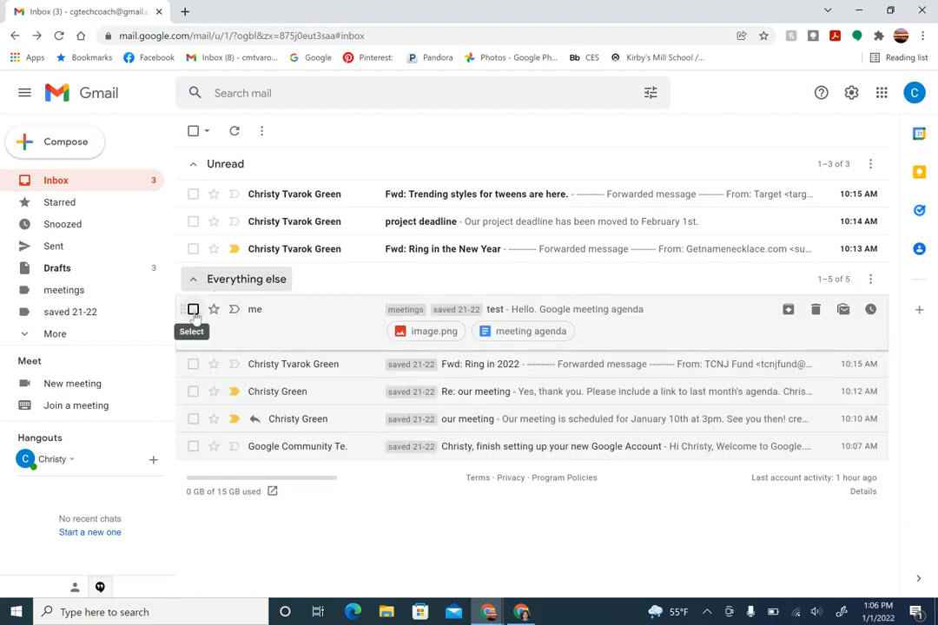
Archive all five conversations under Everything else and look them up under the "saved 21-22" label.
{"action": "left_click", "coordinate": [193, 309]}
{"action": "left_click", "coordinate": [193, 364]}
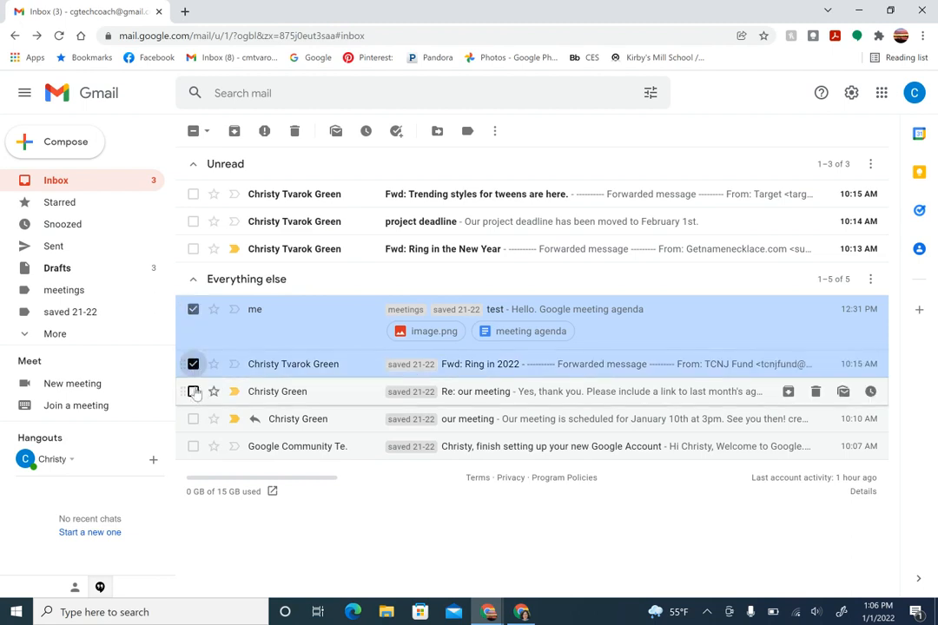
{"action": "left_click", "coordinate": [193, 391]}
{"action": "left_click", "coordinate": [193, 419]}
{"action": "left_click", "coordinate": [193, 446]}
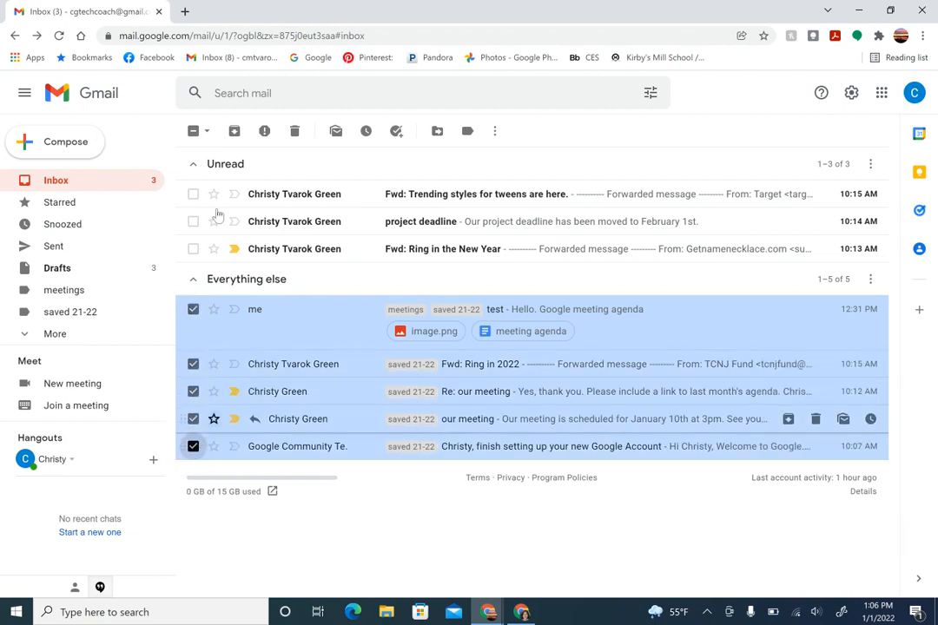
{"action": "left_click", "coordinate": [233, 131]}
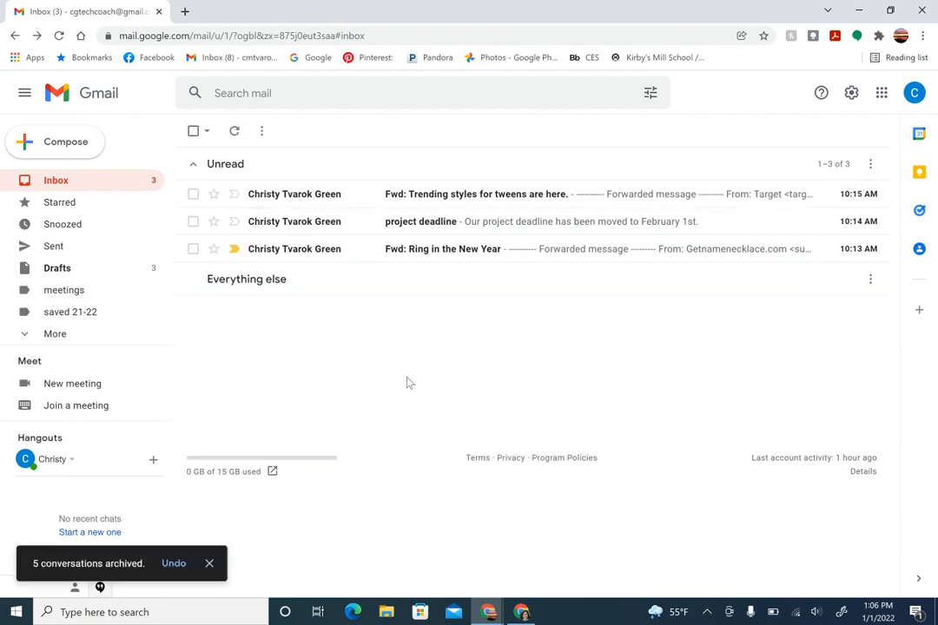
{"action": "left_click", "coordinate": [83, 322]}
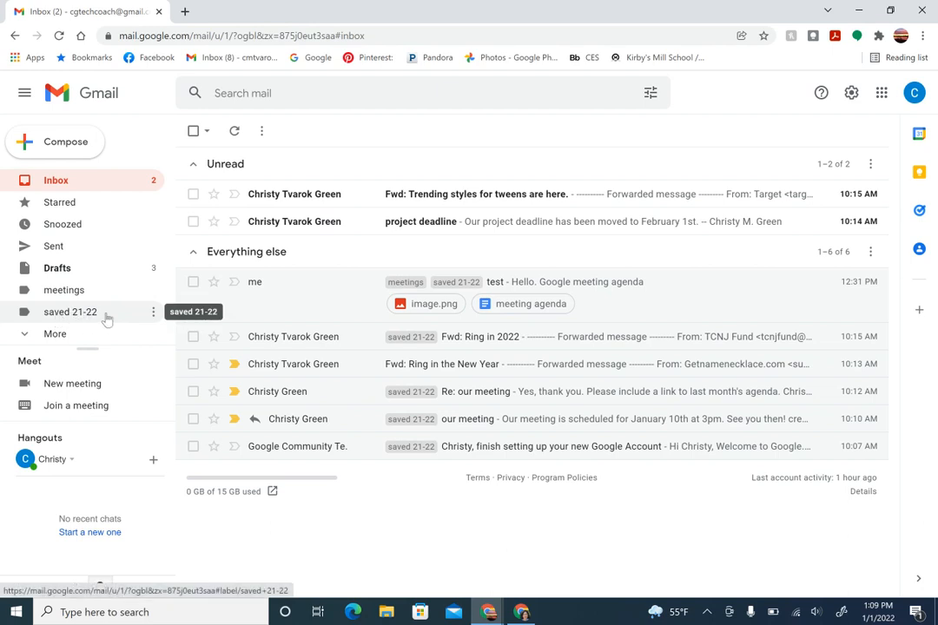
Set the color of the "saved 21-22" label to the solid blue swatch.
{"action": "left_click", "coordinate": [154, 313]}
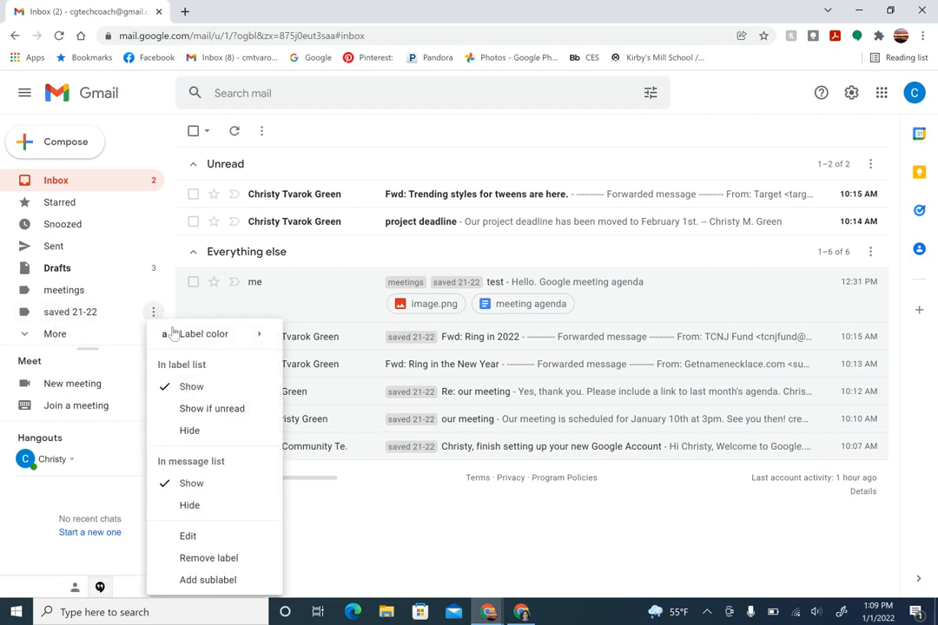
{"action": "mouse_move", "coordinate": [199, 342]}
{"action": "left_click", "coordinate": [227, 419]}
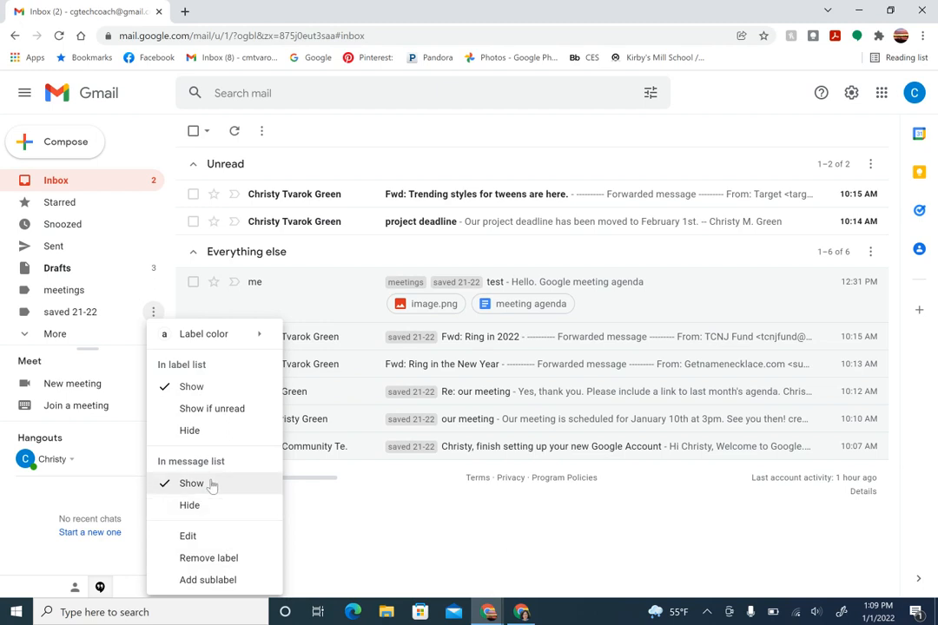
{"action": "mouse_move", "coordinate": [256, 341]}
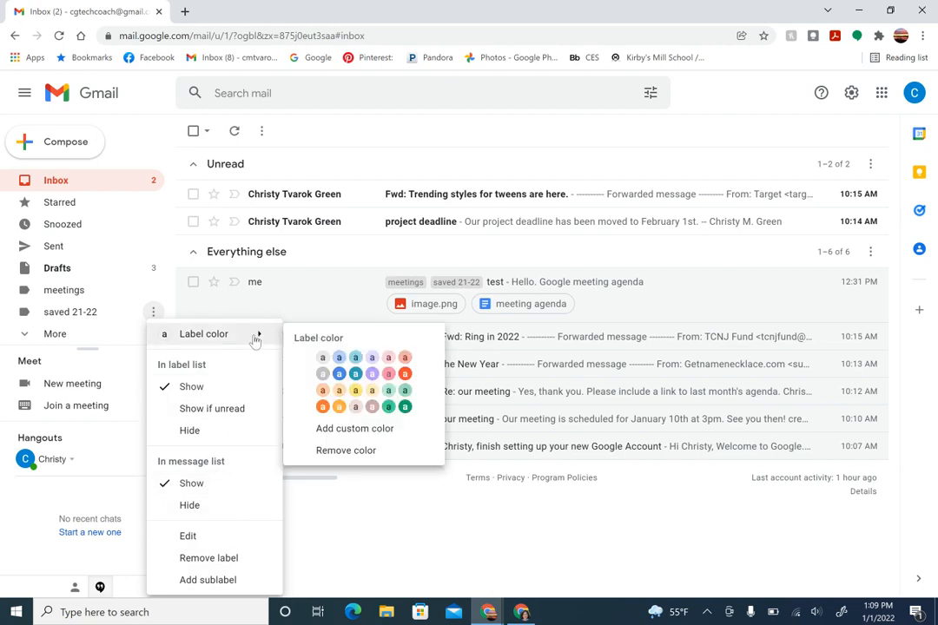
{"action": "left_click", "coordinate": [340, 377]}
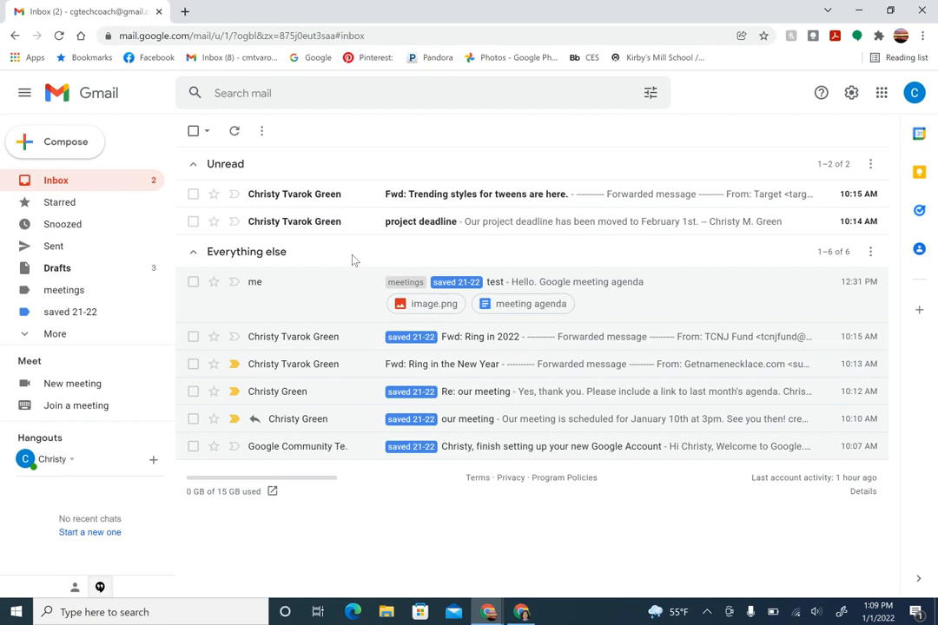
Star the inbox messages "test", "Re: our meeting", "Fwd: Ring in the New Year" and "project deadline".
{"action": "left_click", "coordinate": [212, 281]}
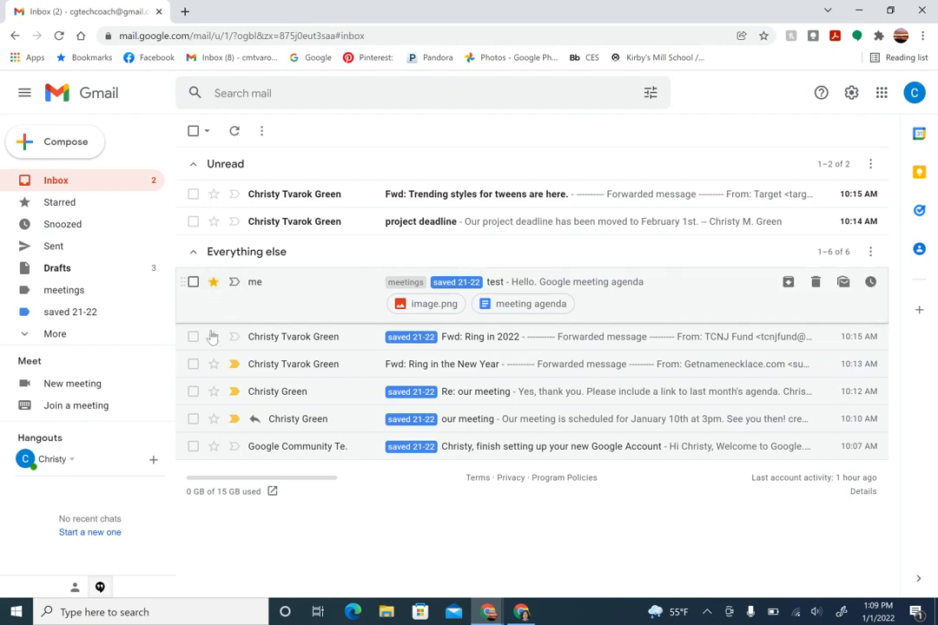
{"action": "left_click", "coordinate": [213, 392]}
{"action": "left_click", "coordinate": [213, 364]}
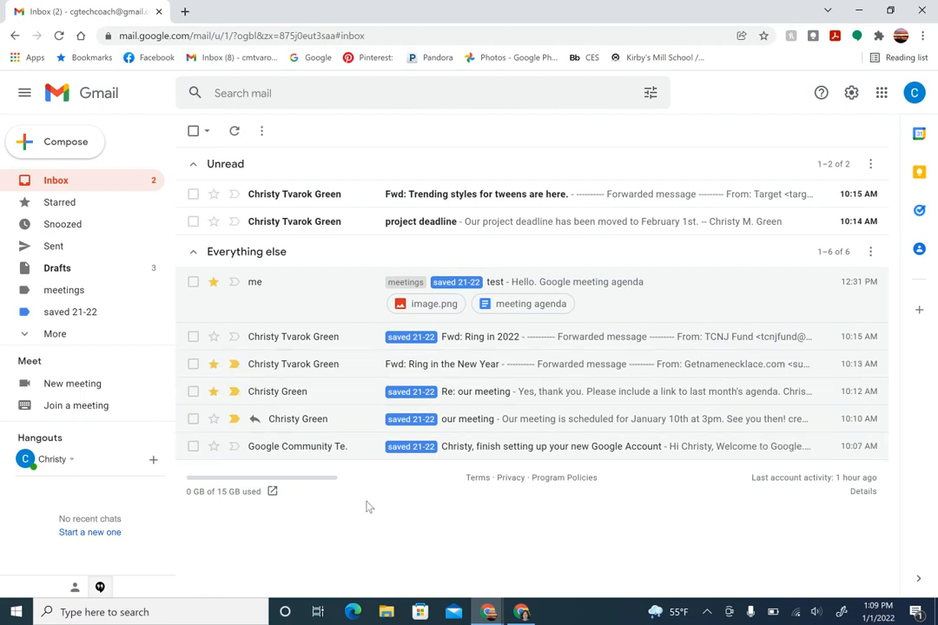
{"action": "left_click", "coordinate": [213, 221]}
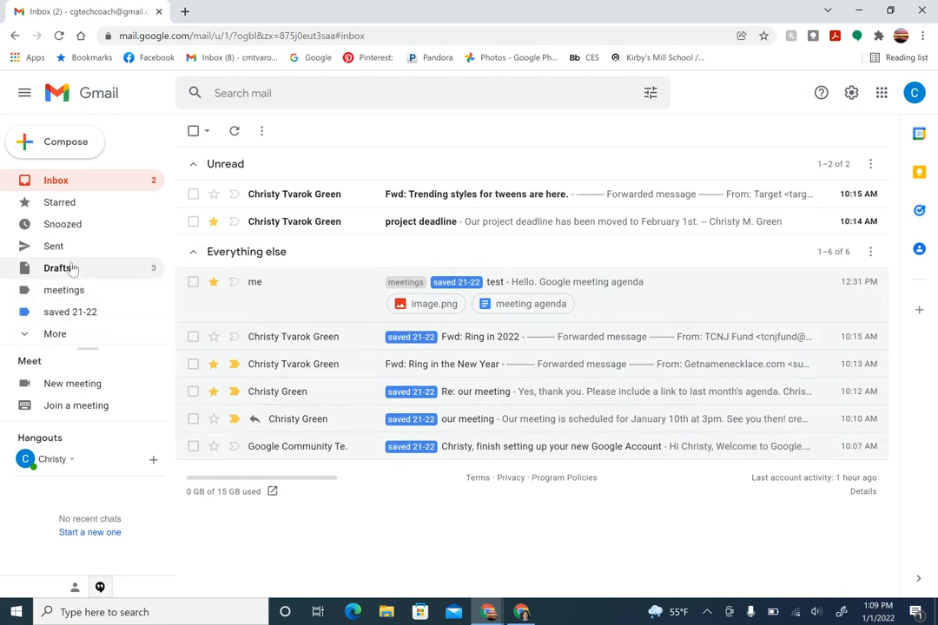
Remove the star from "Fwd: Ring in the New Year" in the list of starred messages and return to the inbox.
{"action": "left_click", "coordinate": [56, 203]}
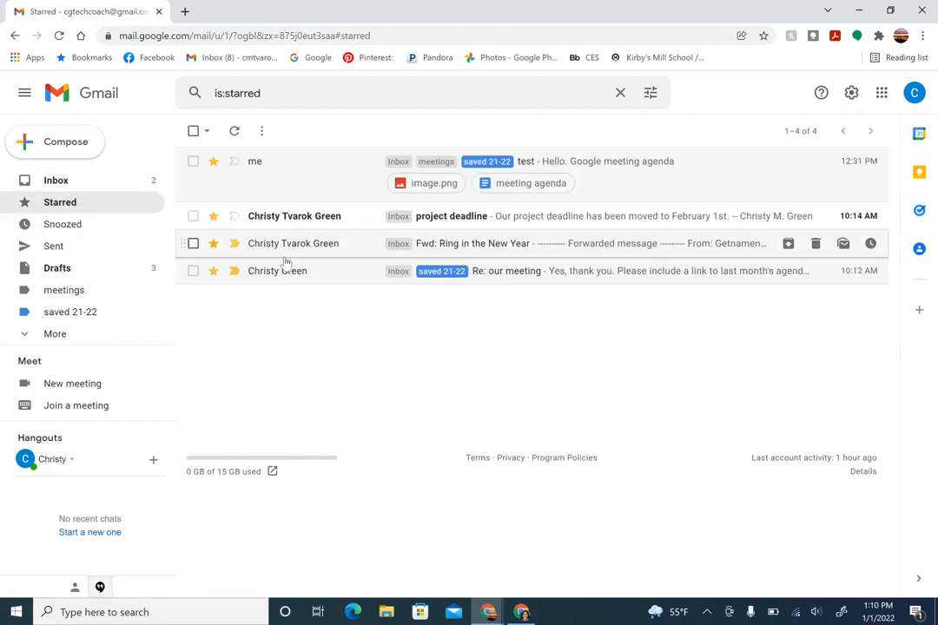
{"action": "left_click", "coordinate": [213, 243]}
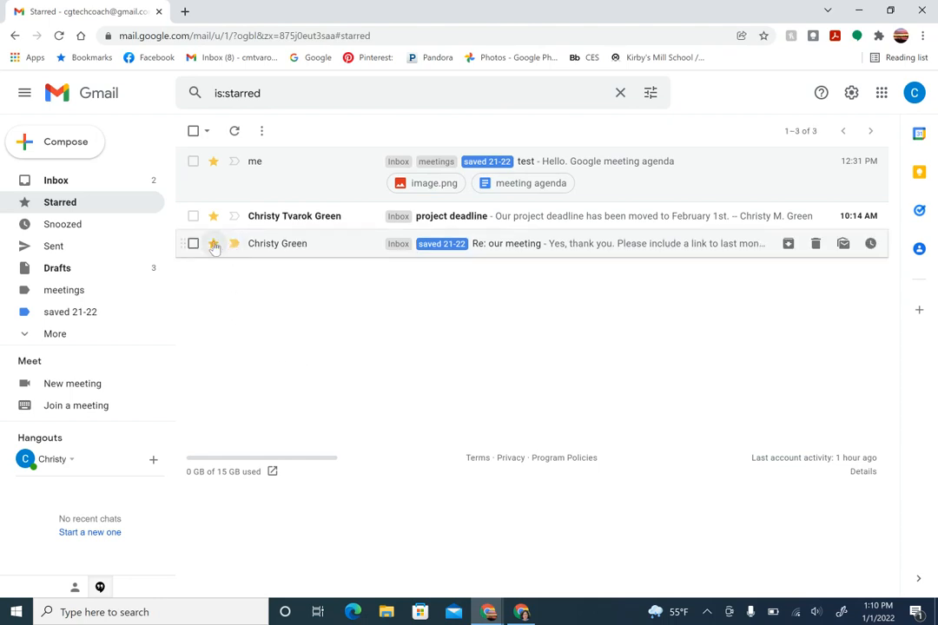
{"action": "left_click", "coordinate": [55, 182]}
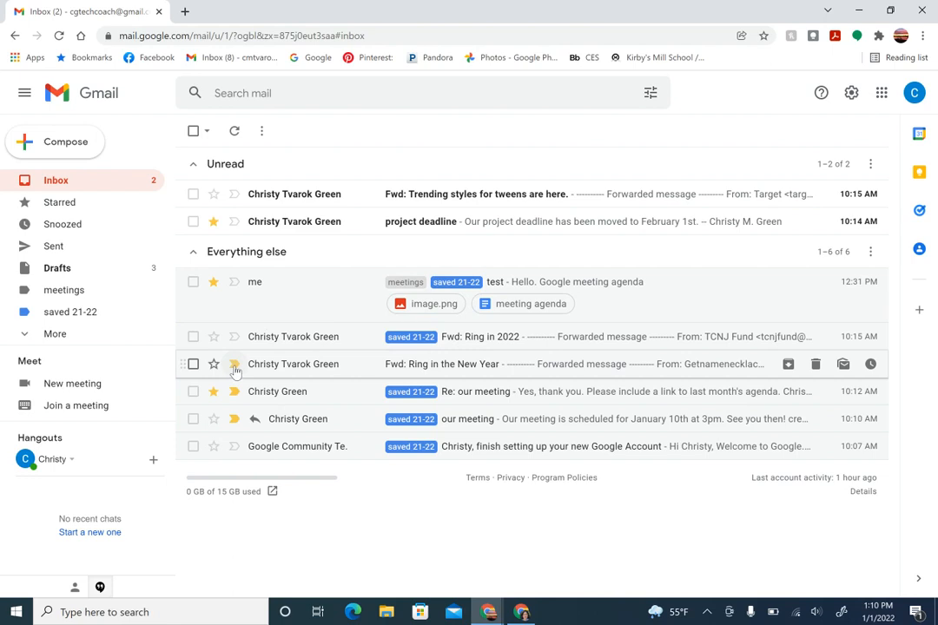
Mark the "test" conversation as important, review the list of important messages and return to the inbox.
{"action": "left_click", "coordinate": [235, 283]}
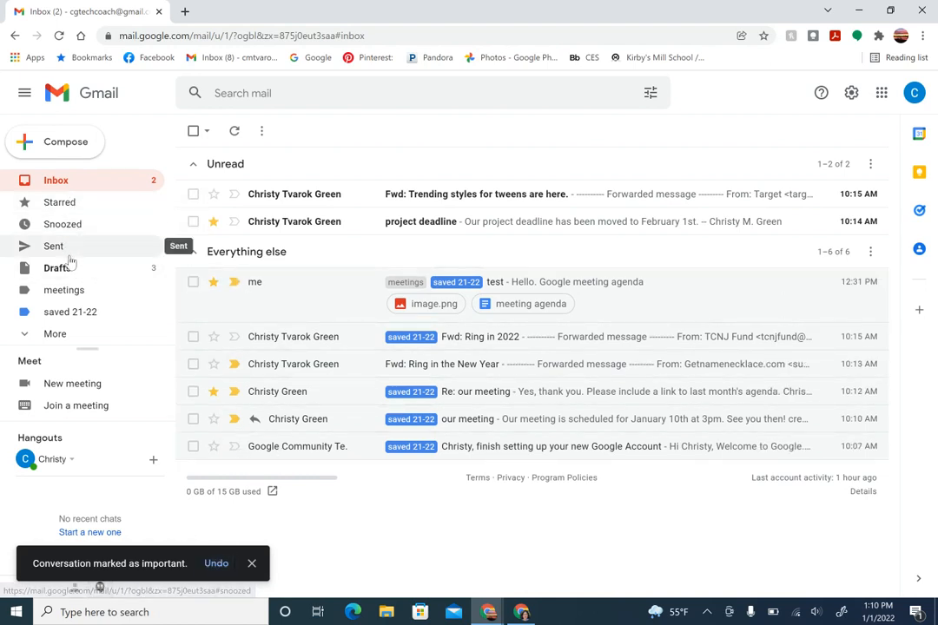
{"action": "left_click", "coordinate": [55, 337]}
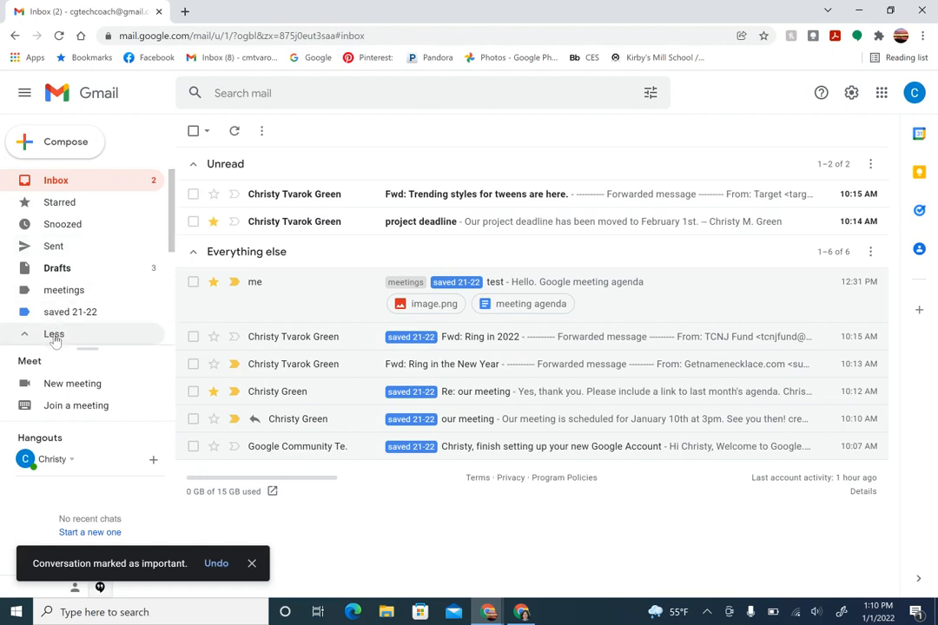
{"action": "scroll", "coordinate": [54, 341], "scroll_direction": "down", "scroll_amount": 3}
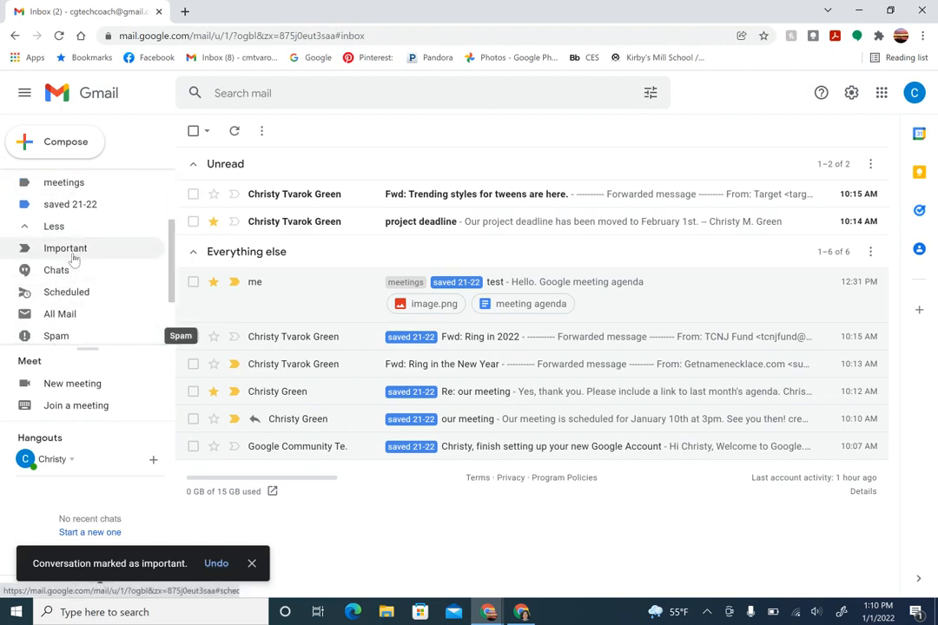
{"action": "left_click", "coordinate": [142, 256]}
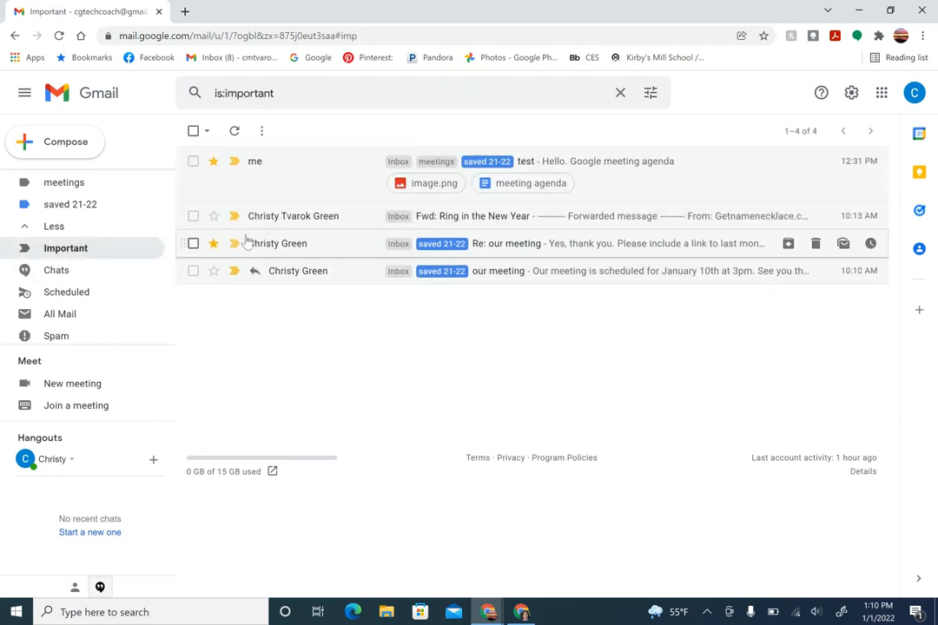
{"action": "scroll", "coordinate": [73, 262], "scroll_direction": "down", "scroll_amount": 2}
{"action": "scroll", "coordinate": [73, 252], "scroll_direction": "up", "scroll_amount": 5}
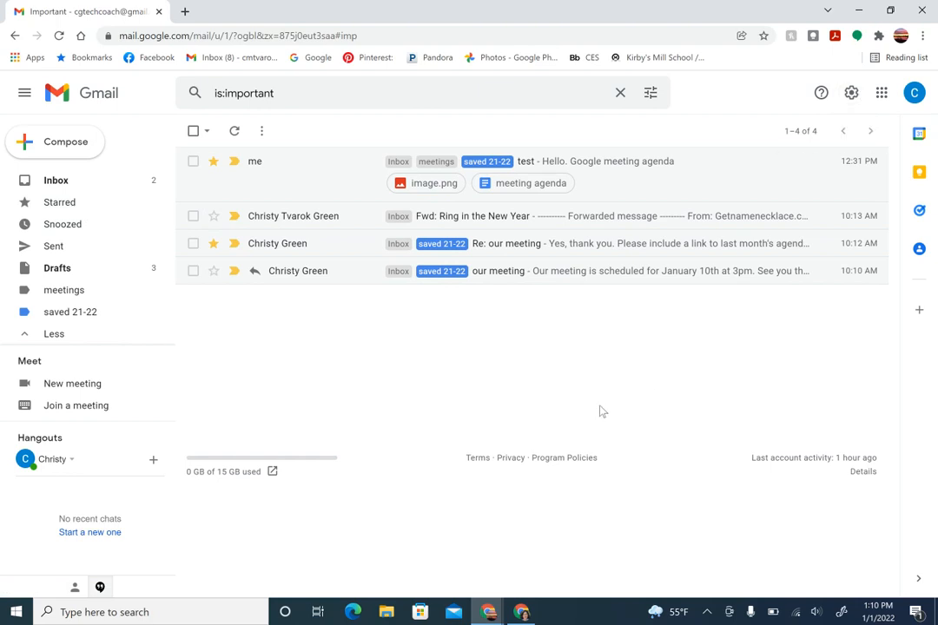
{"action": "left_click", "coordinate": [620, 93]}
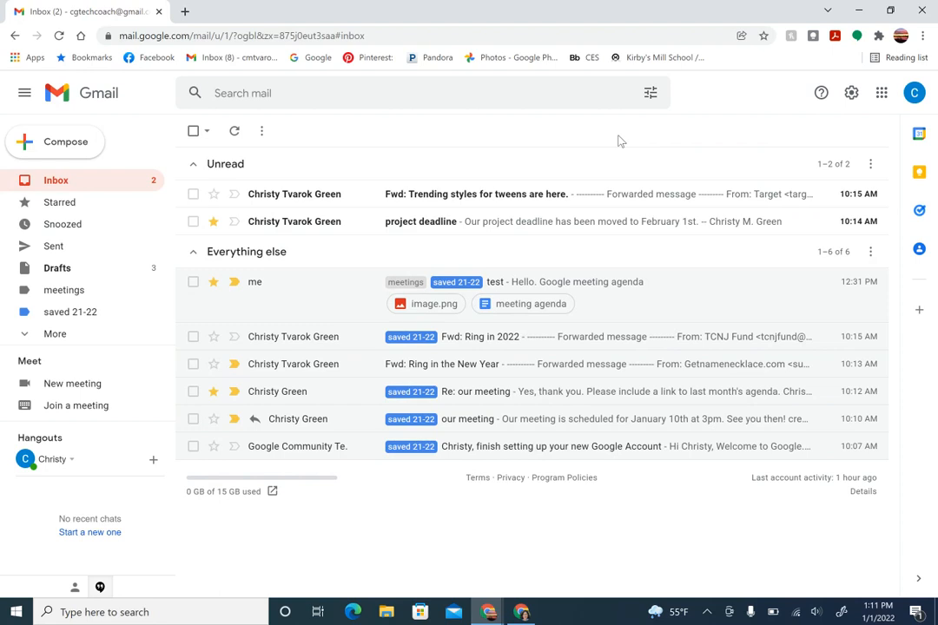